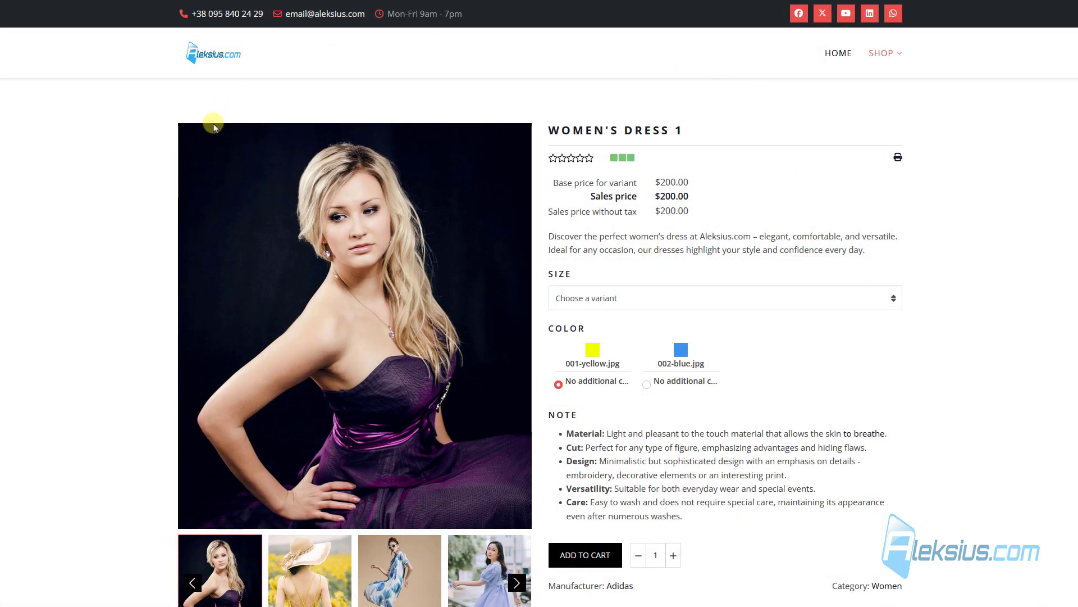
# Add Women's dress 1 and Women's dress 2 to the cart, continuing shopping after each one
pyautogui.click(579, 556)
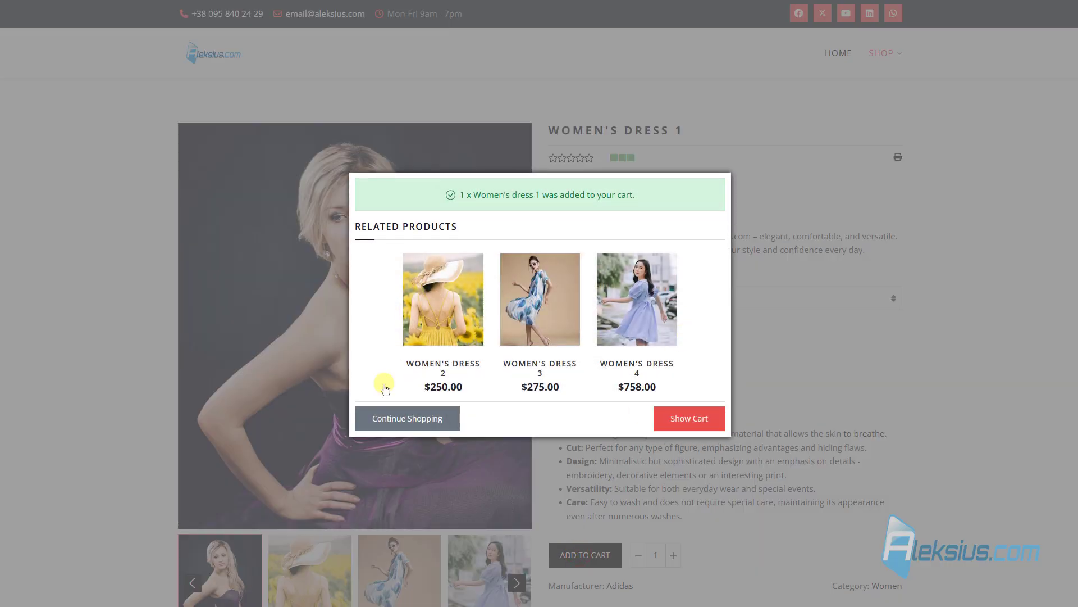
pyautogui.click(403, 422)
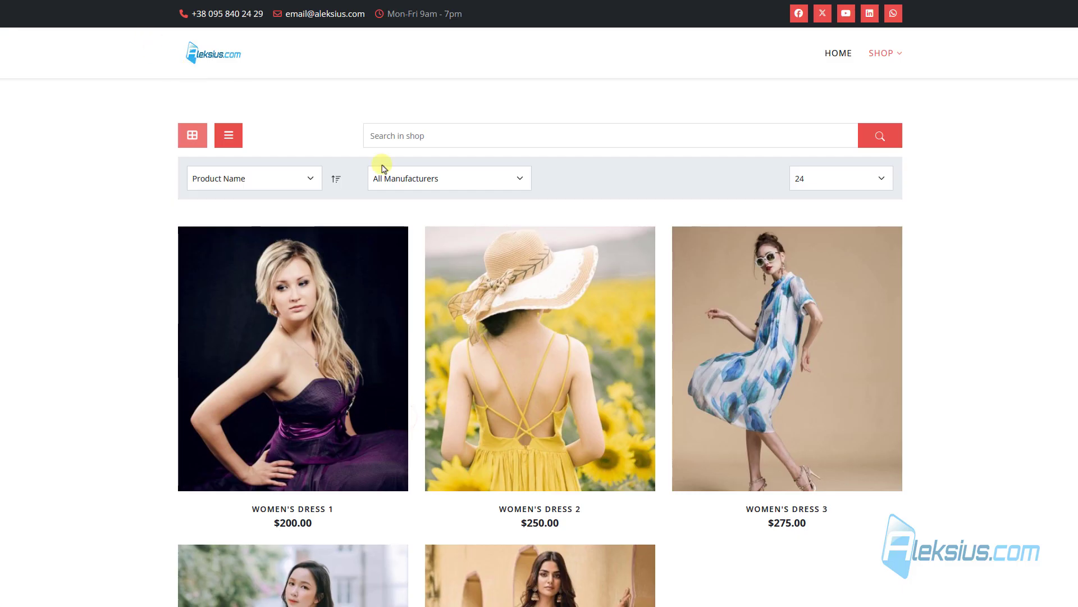
pyautogui.click(523, 510)
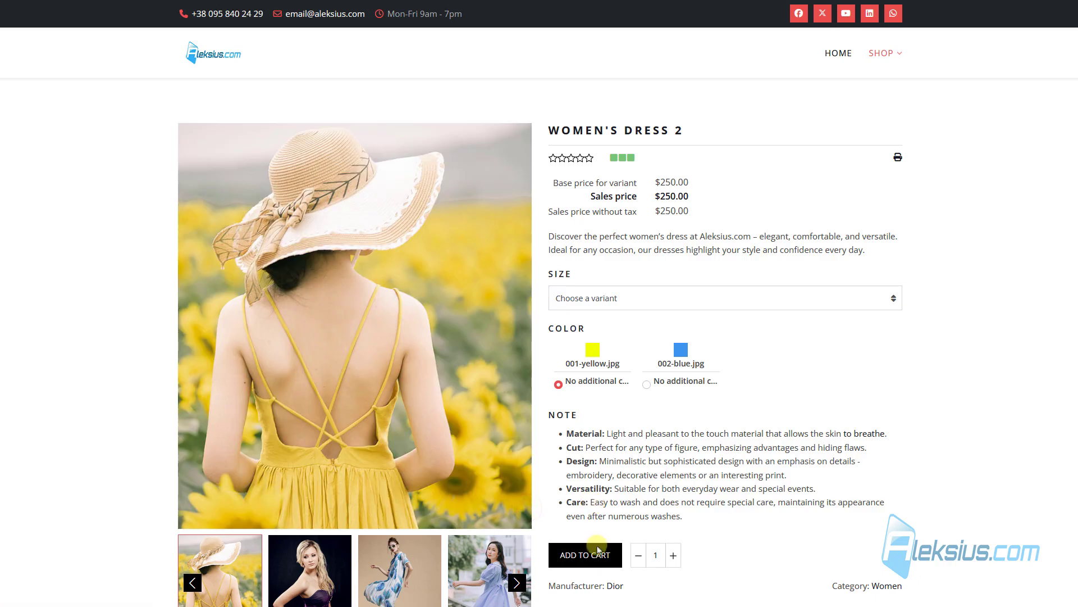
pyautogui.click(593, 553)
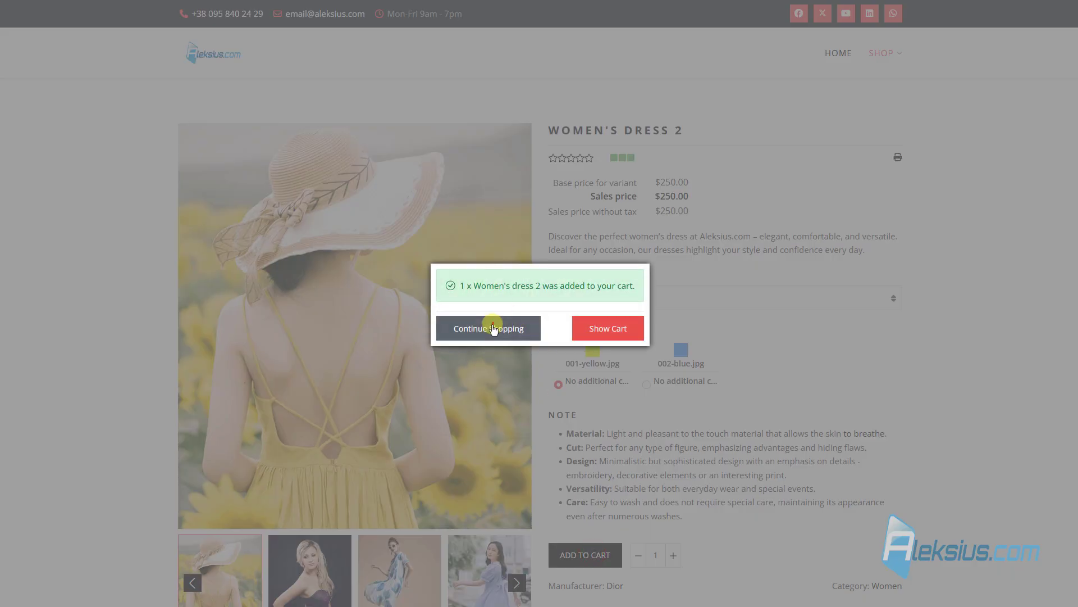
pyautogui.click(487, 327)
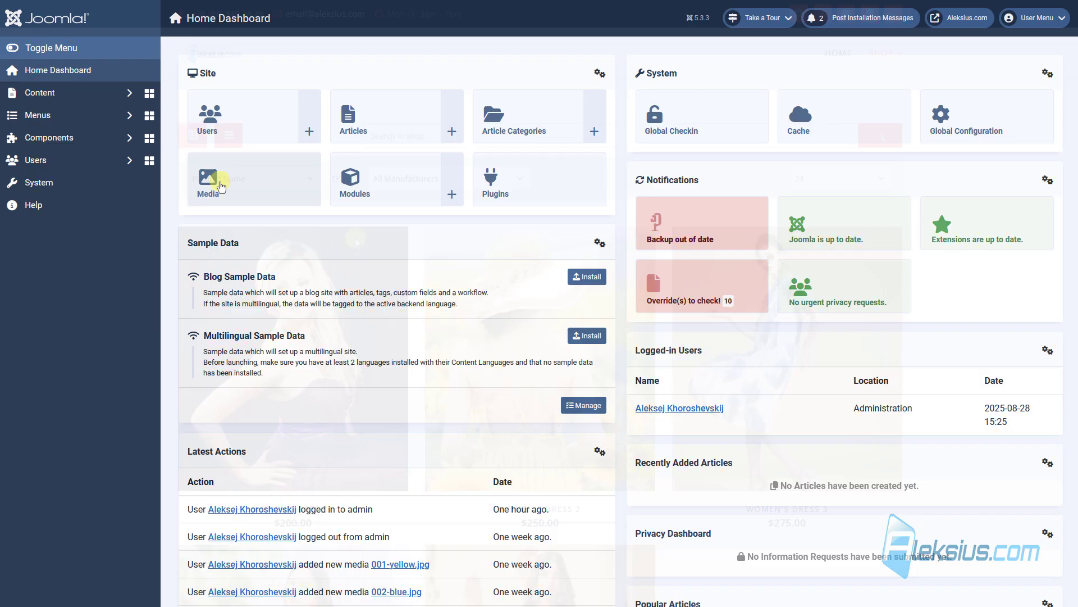
# Switch to the Joomla administration and open the VirtueMart product inventory
pyautogui.click(107, 137)
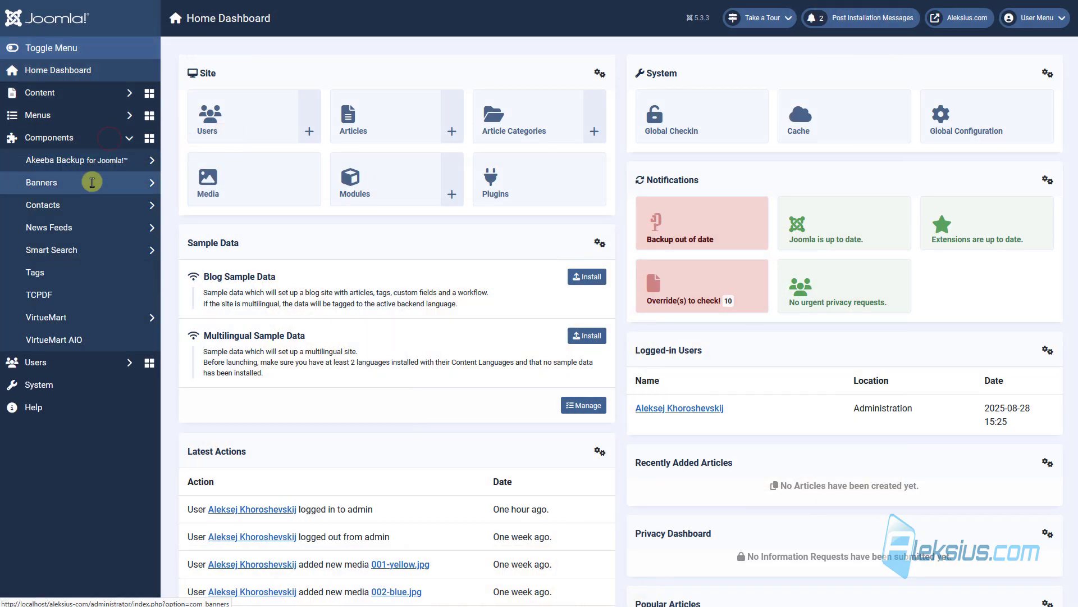
pyautogui.click(99, 318)
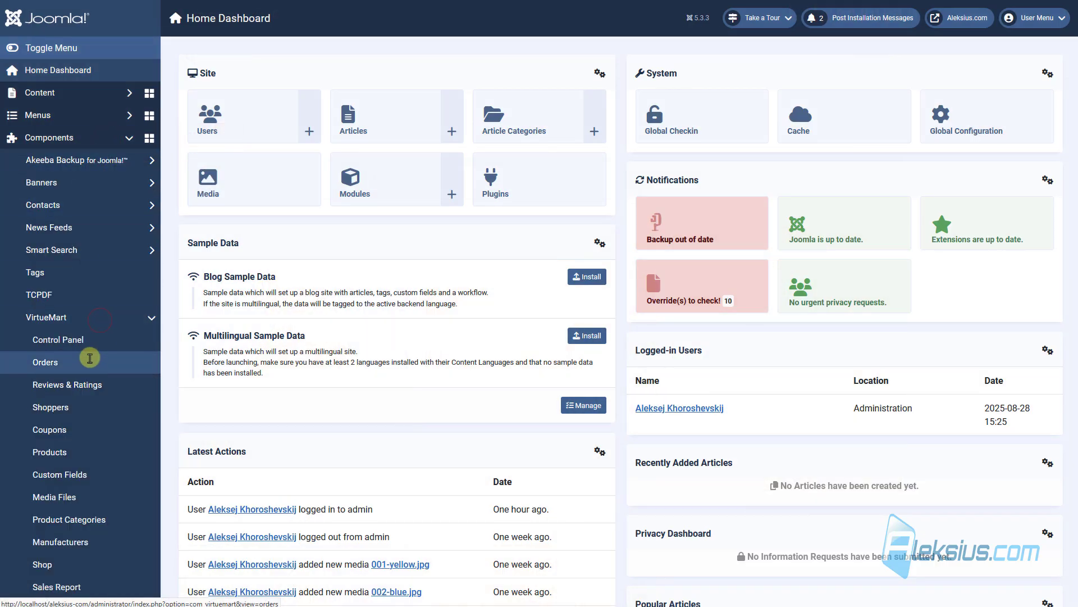
pyautogui.click(94, 452)
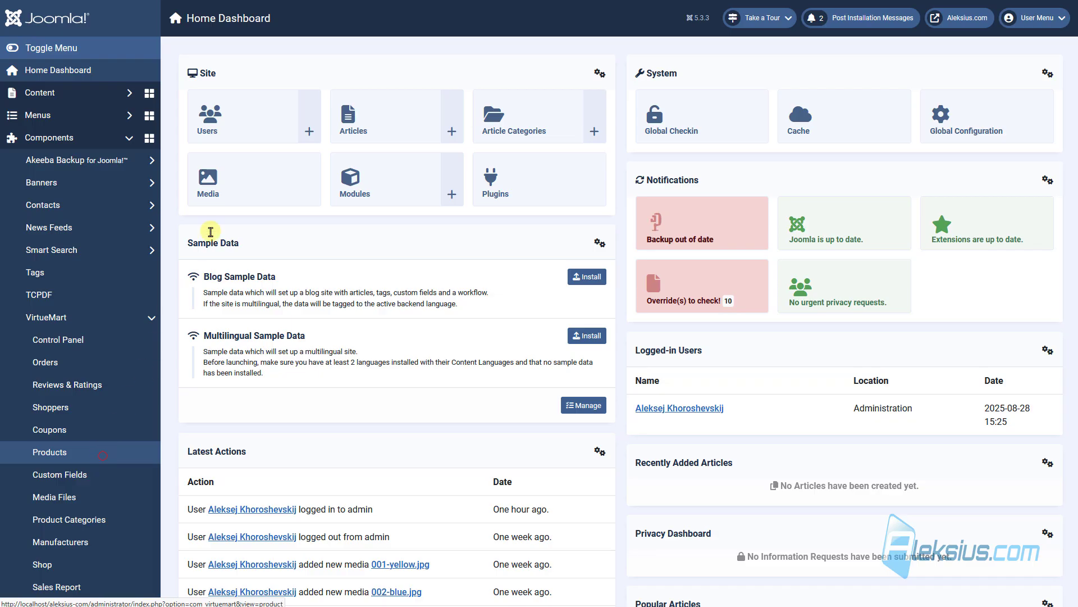
pyautogui.click(143, 187)
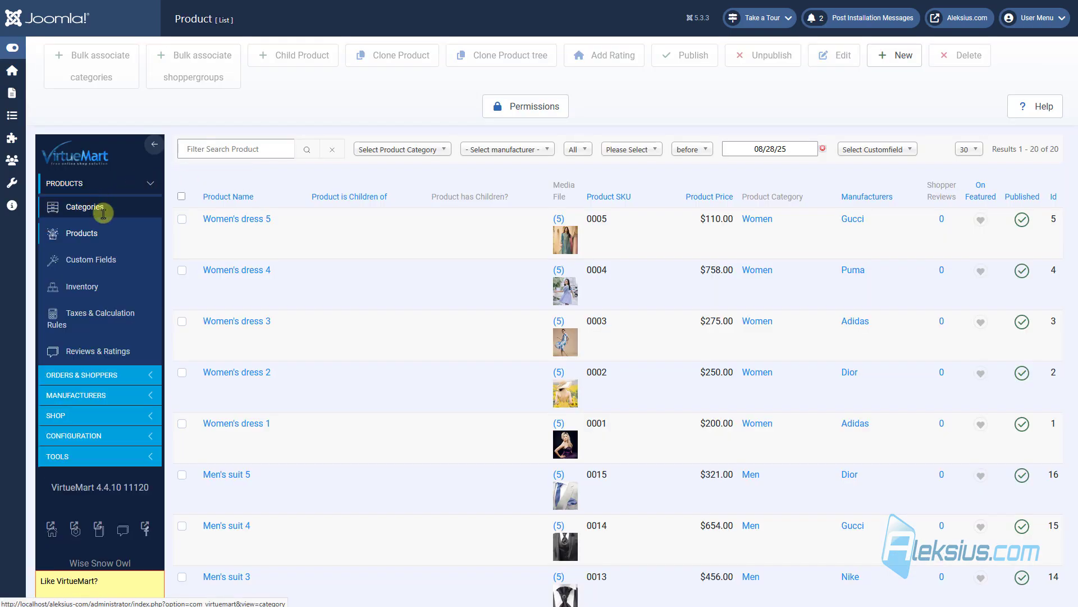
pyautogui.click(80, 287)
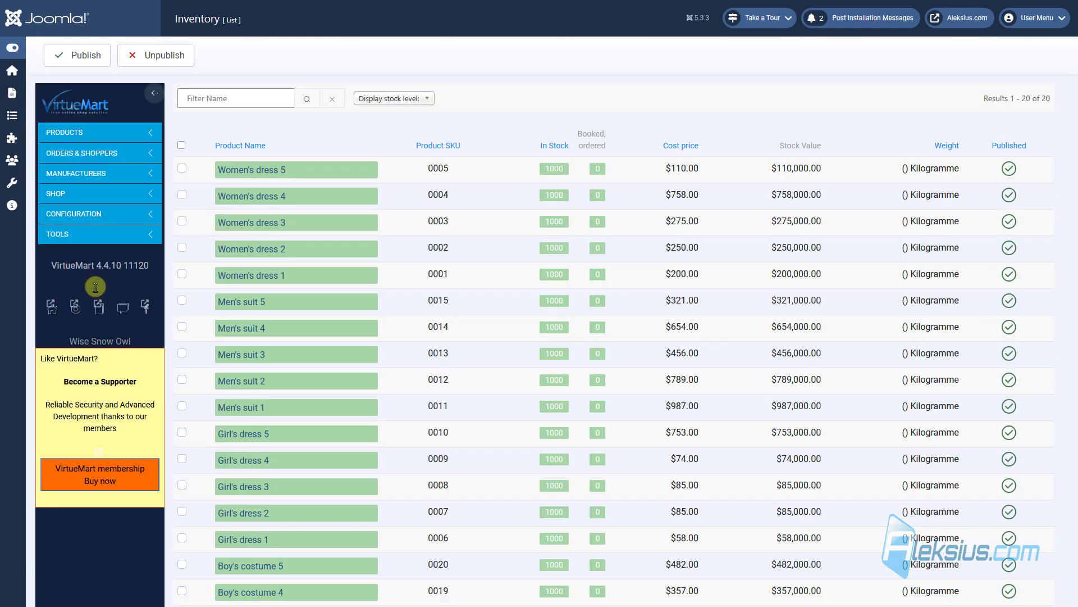
# Open the product list in a separate browser tab and bring up the Product Status settings of Women's dress 1
pyautogui.click(78, 131)
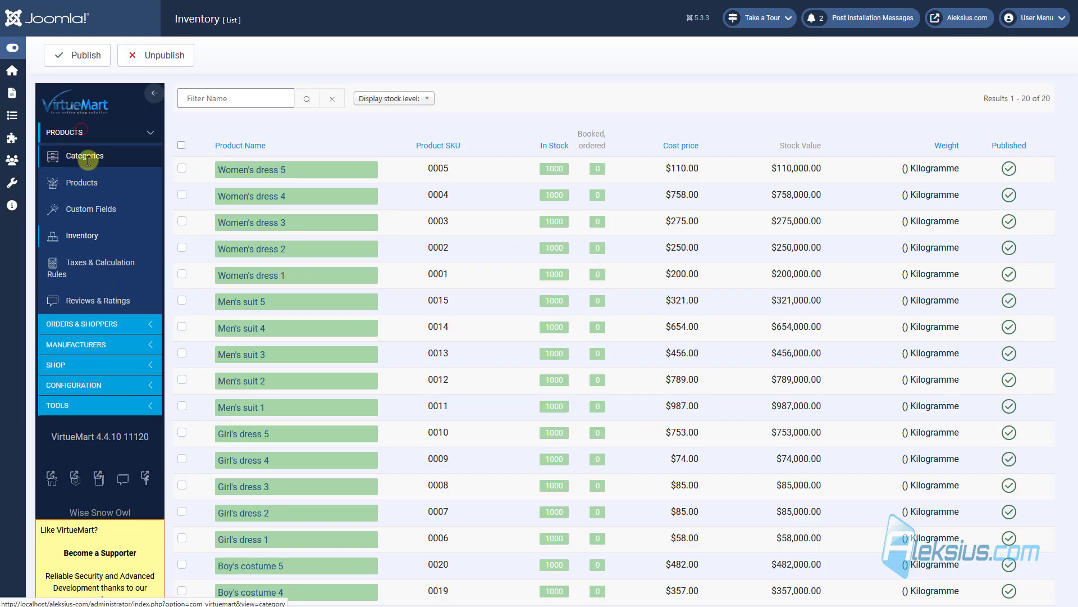
pyautogui.rightClick(83, 183)
pyautogui.click(114, 195)
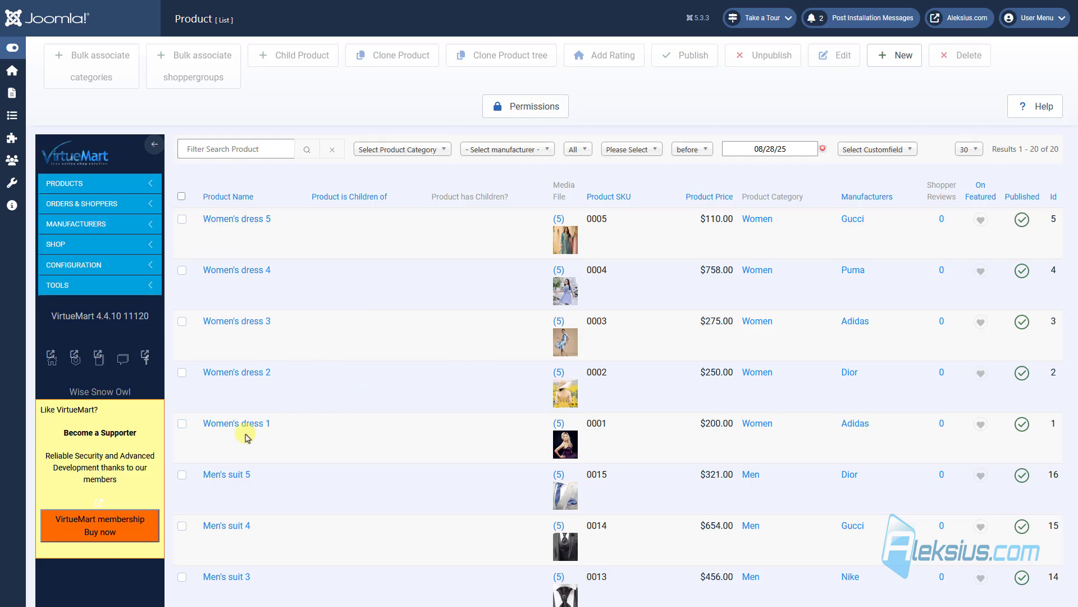
pyautogui.click(225, 424)
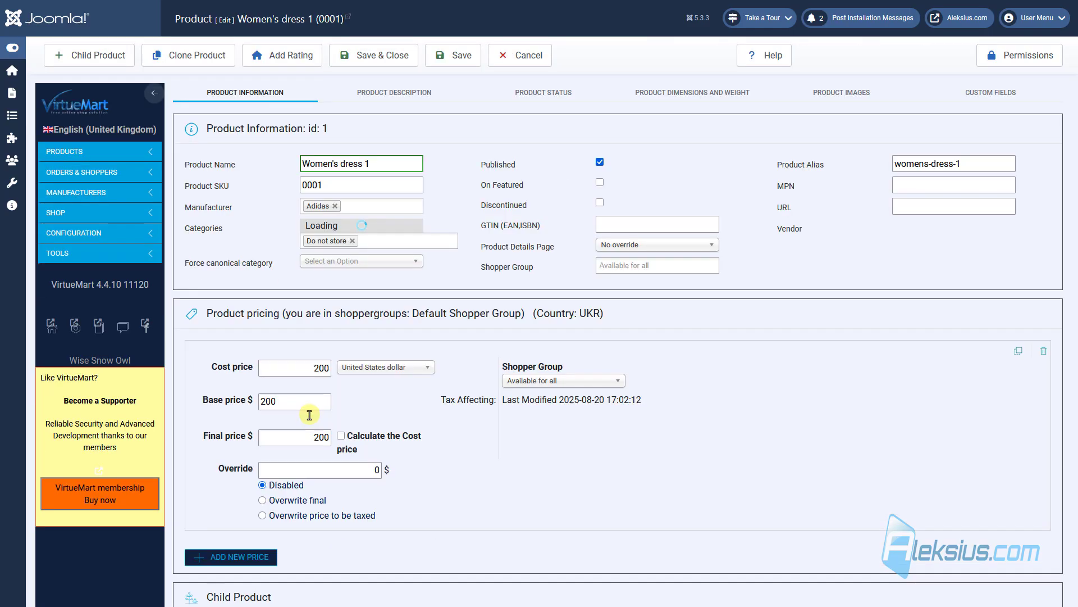
pyautogui.click(532, 92)
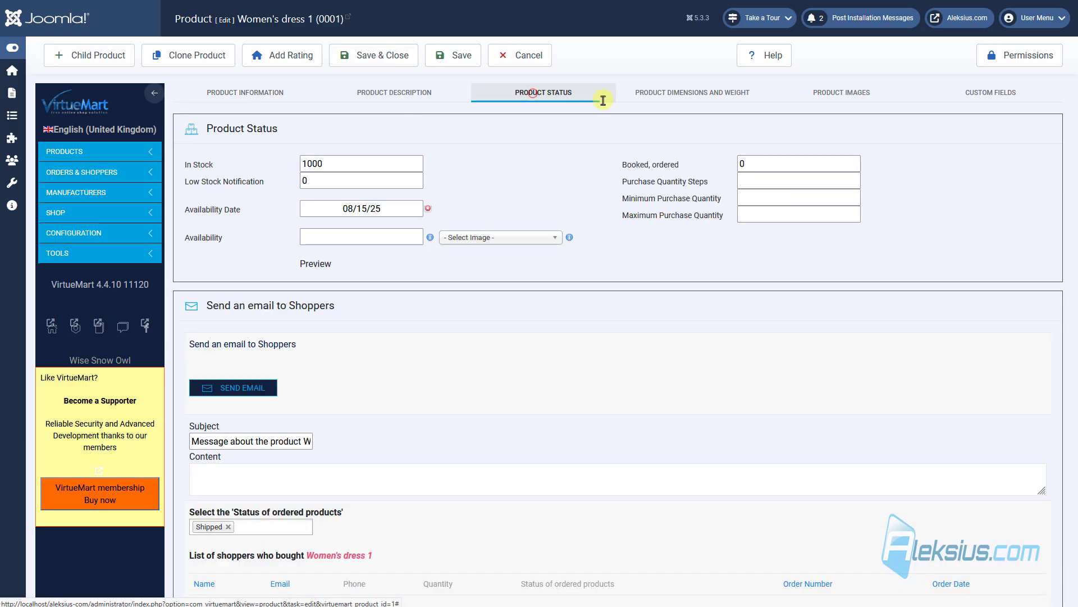
pyautogui.click(344, 163)
pyautogui.moveTo(345, 163); pyautogui.dragTo(281, 161)
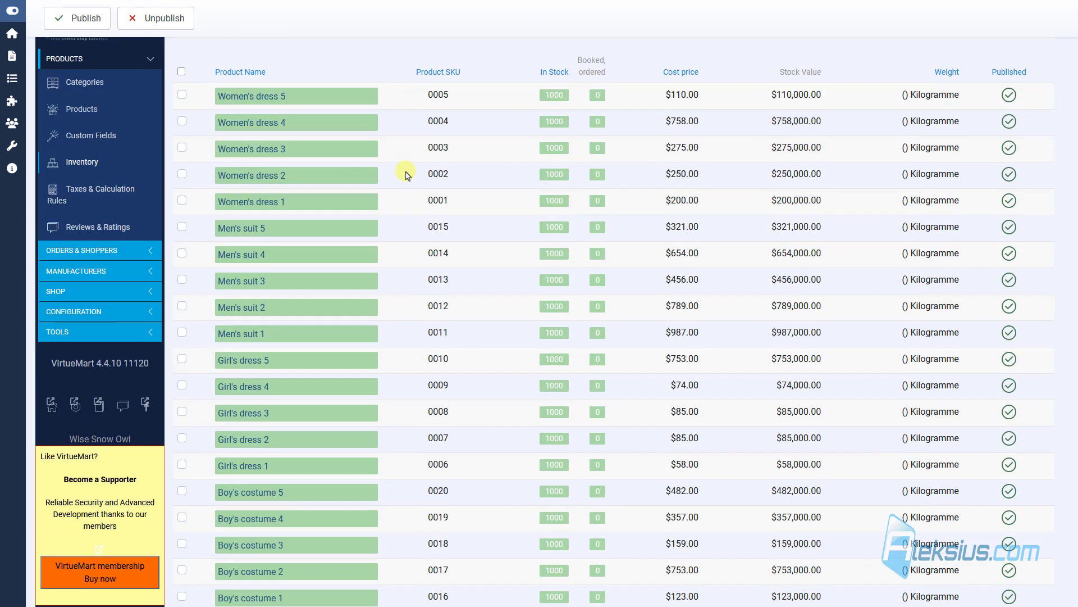
# Set the In Stock quantity of Women's dress 1 to 10, save the product and view its page in the shop
pyautogui.scroll(-3, 406, 172)
pyautogui.scroll(3, 409, 174)
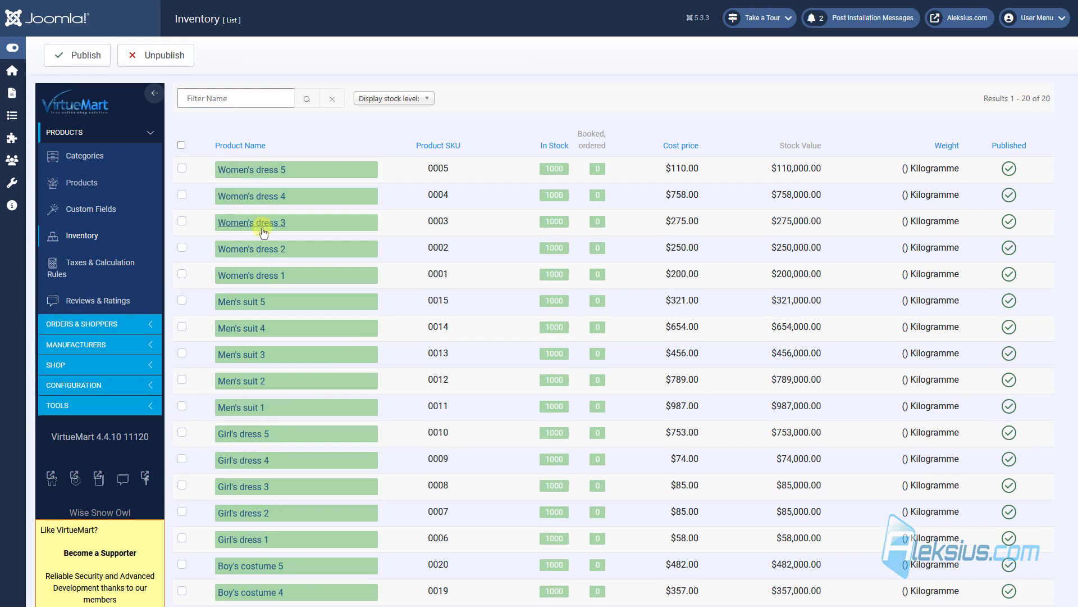
pyautogui.click(555, 195)
pyautogui.moveTo(340, 164); pyautogui.dragTo(286, 164)
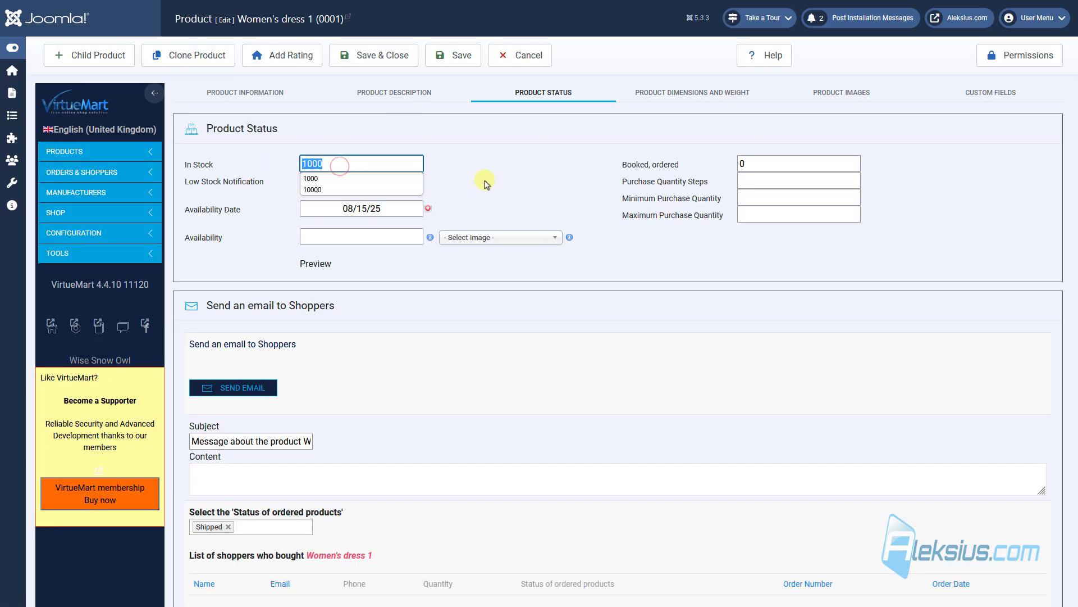
pyautogui.write('10')
pyautogui.click(453, 55)
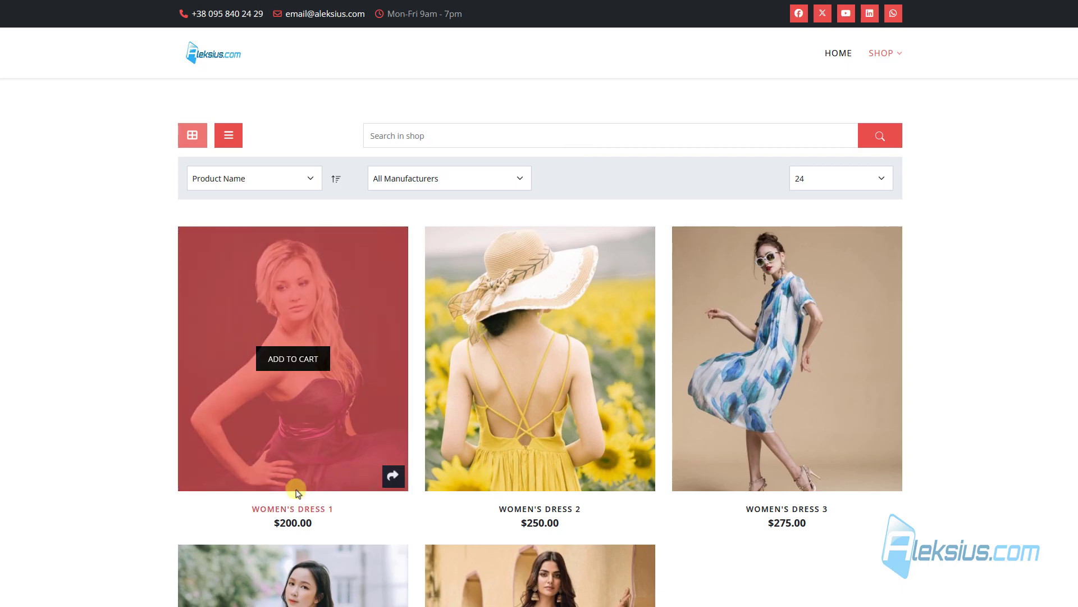
pyautogui.click(299, 508)
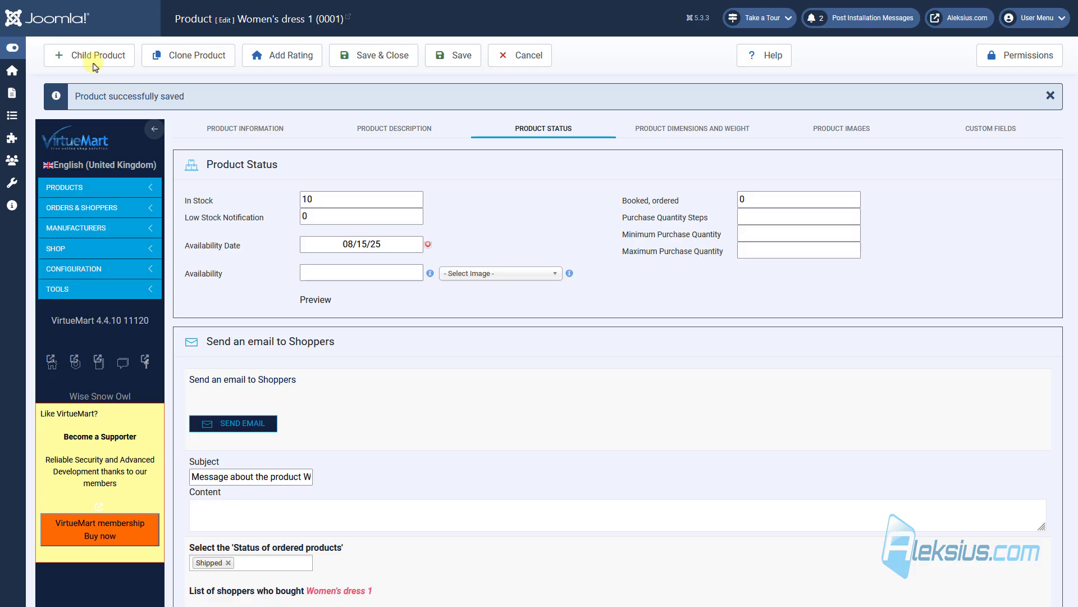
# Open the VirtueMart configuration in a separate browser tab and go to the Shopfront settings for out-of-stock products
pyautogui.click(72, 444)
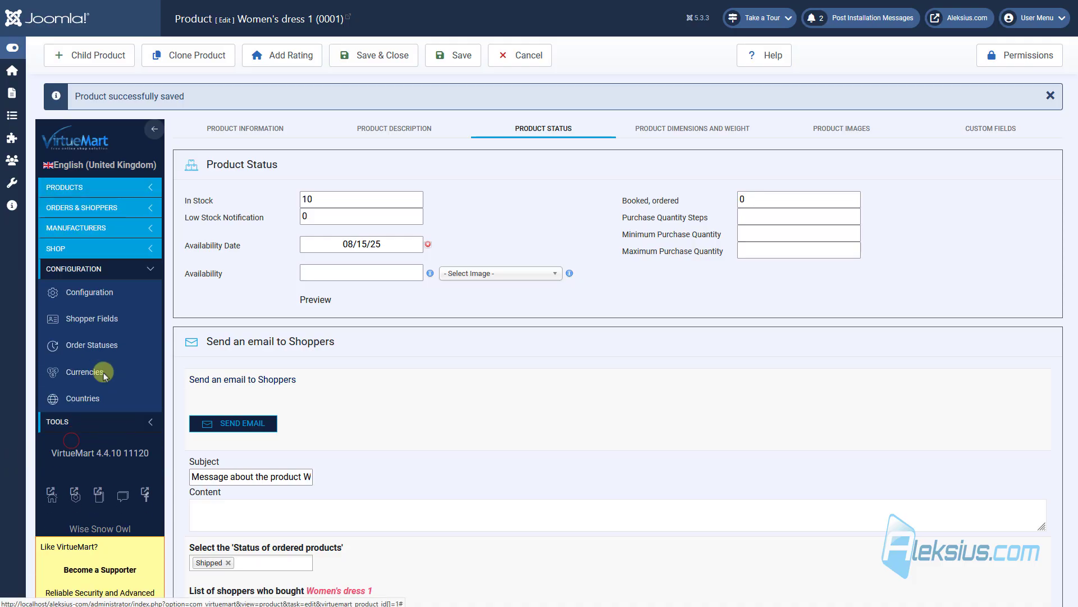
pyautogui.rightClick(89, 297)
pyautogui.click(112, 307)
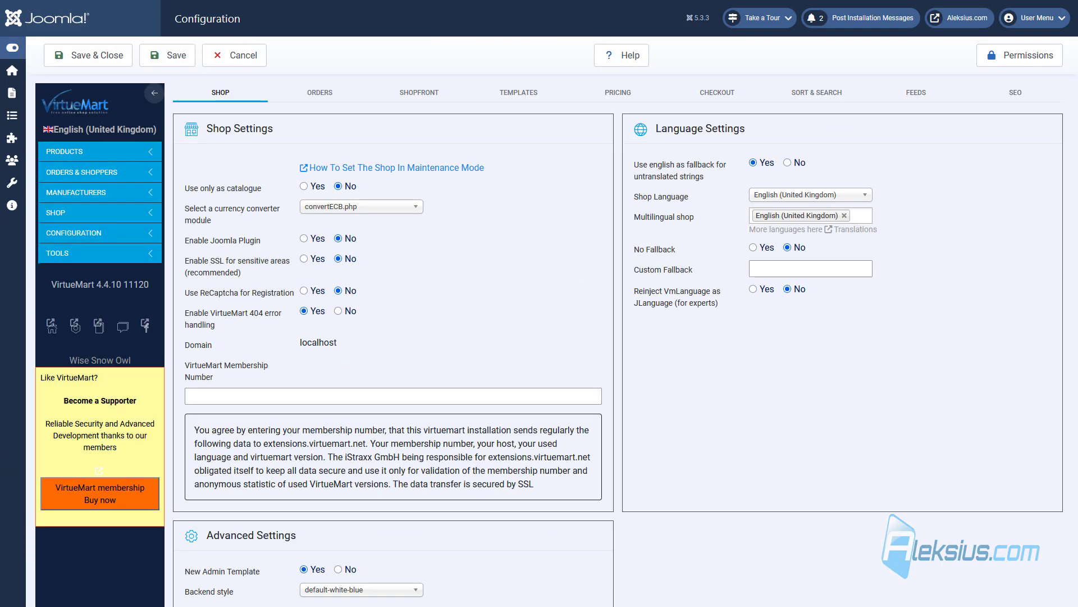
pyautogui.click(514, 92)
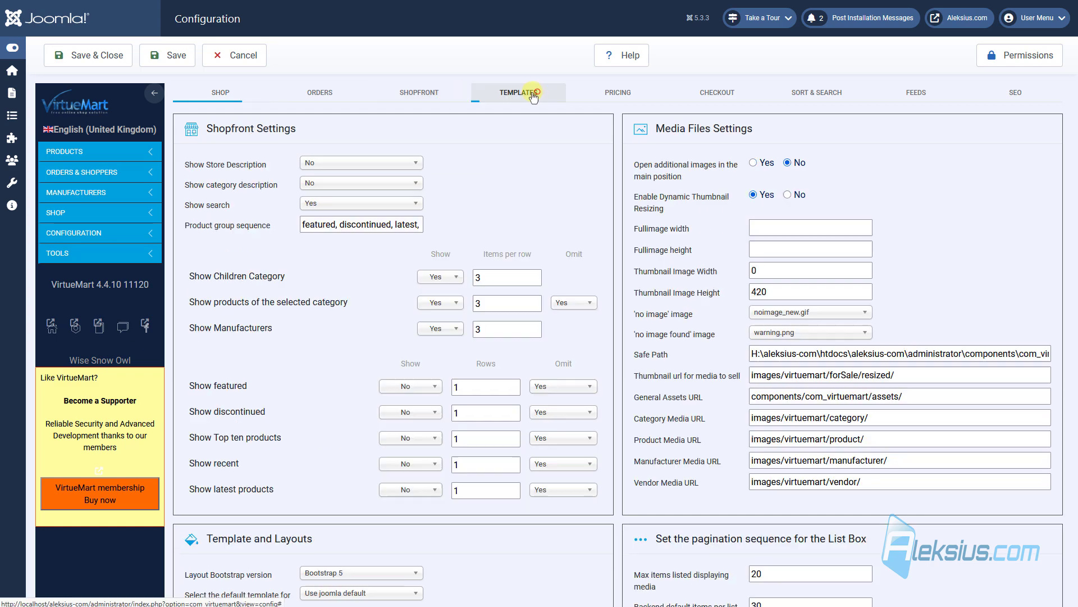
pyautogui.click(419, 92)
pyautogui.scroll(-3, 753, 307)
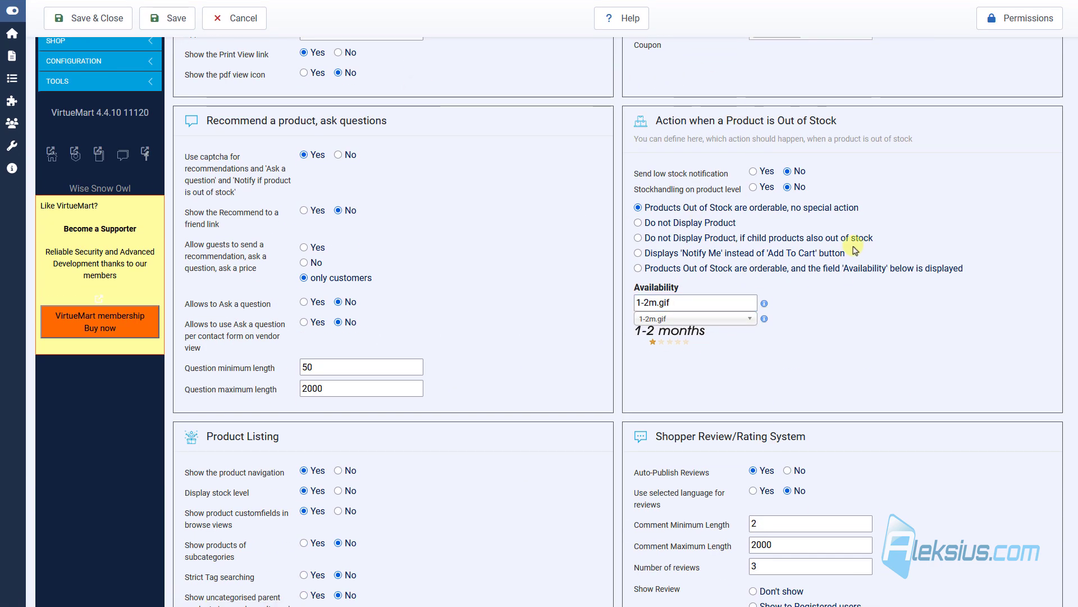
# Set the out-of-stock action to Do not Display Product, save the configuration and open the shop's Women category
pyautogui.moveTo(765, 119)
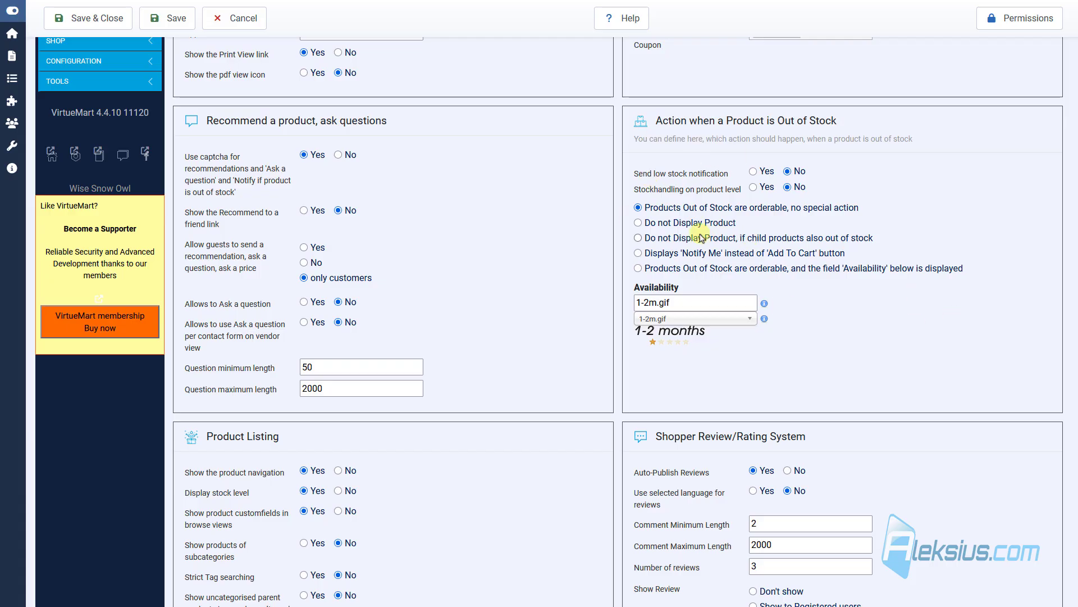
pyautogui.click(664, 225)
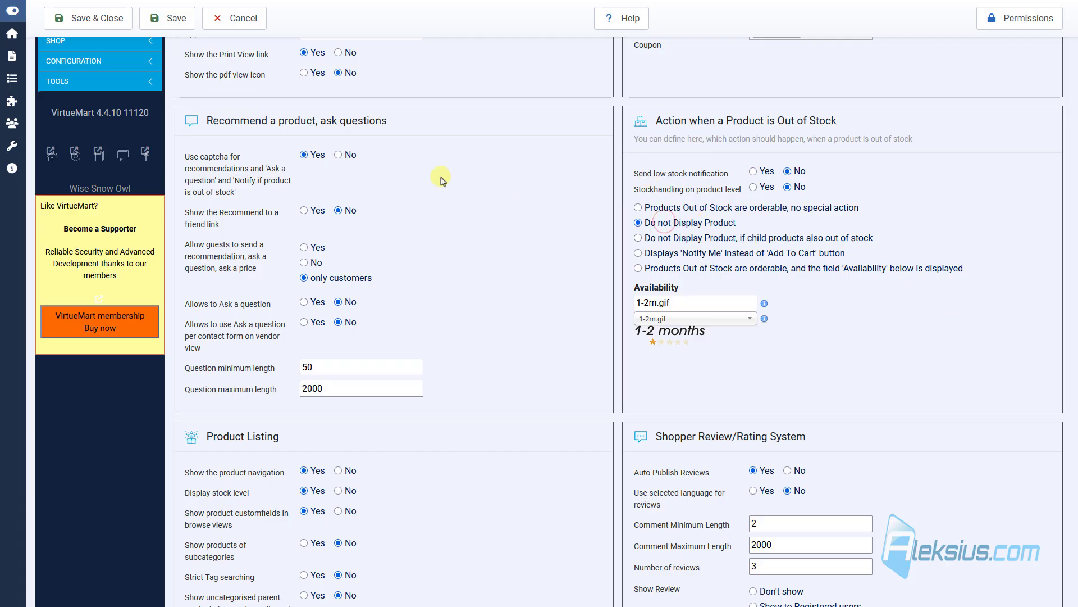
pyautogui.click(187, 25)
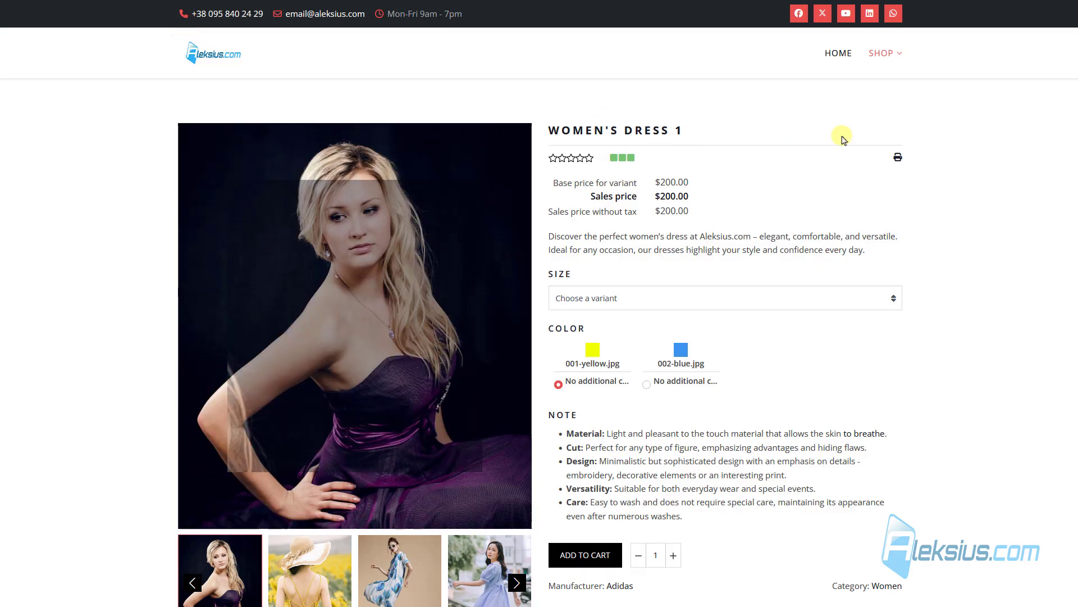
pyautogui.moveTo(886, 51)
pyautogui.click(887, 115)
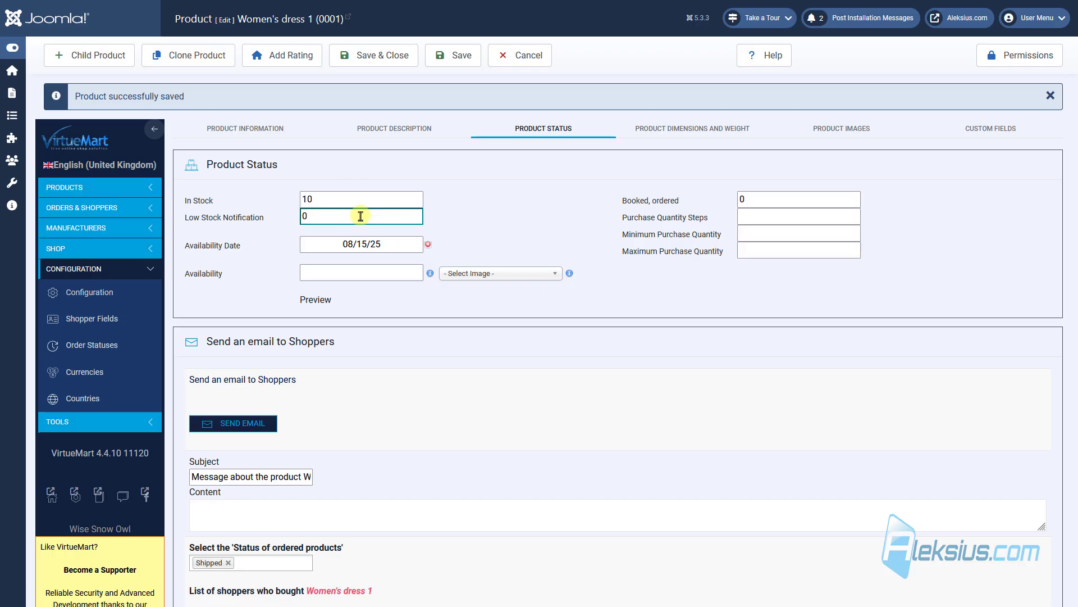
# Set the In Stock quantity of Women's dress 1 to 0, save it, and reload the inventory and the shop's Women category
pyautogui.doubleClick(327, 199)
pyautogui.write('0')
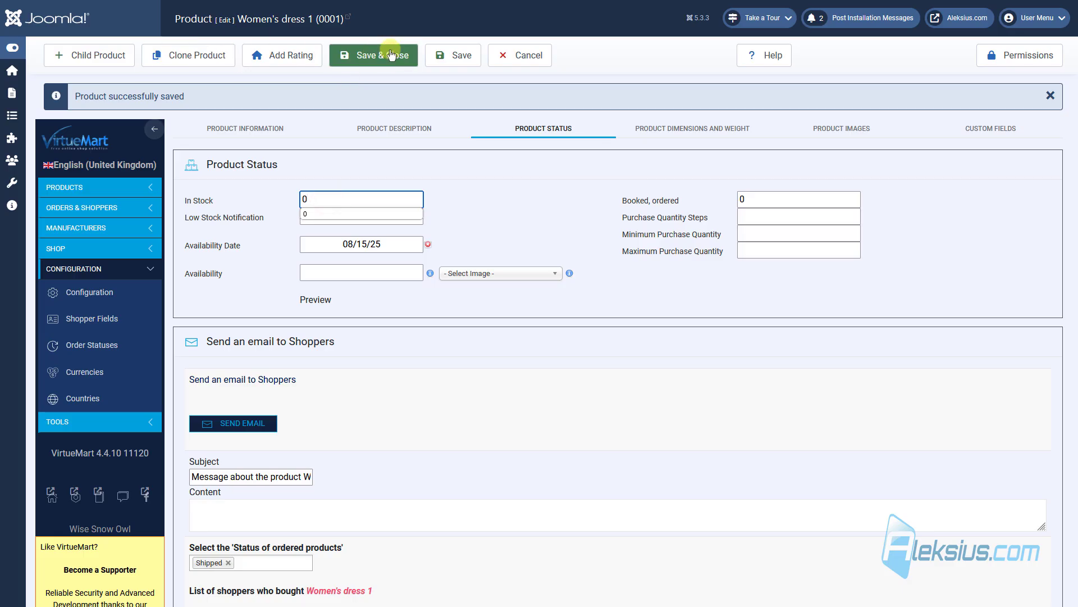
pyautogui.click(446, 56)
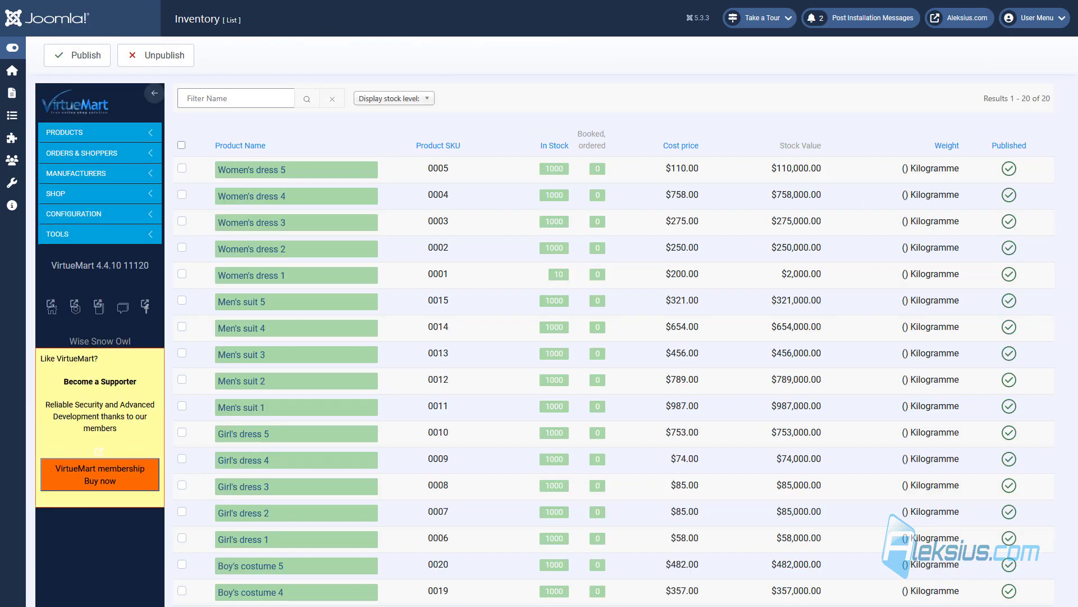
pyautogui.press('F5')
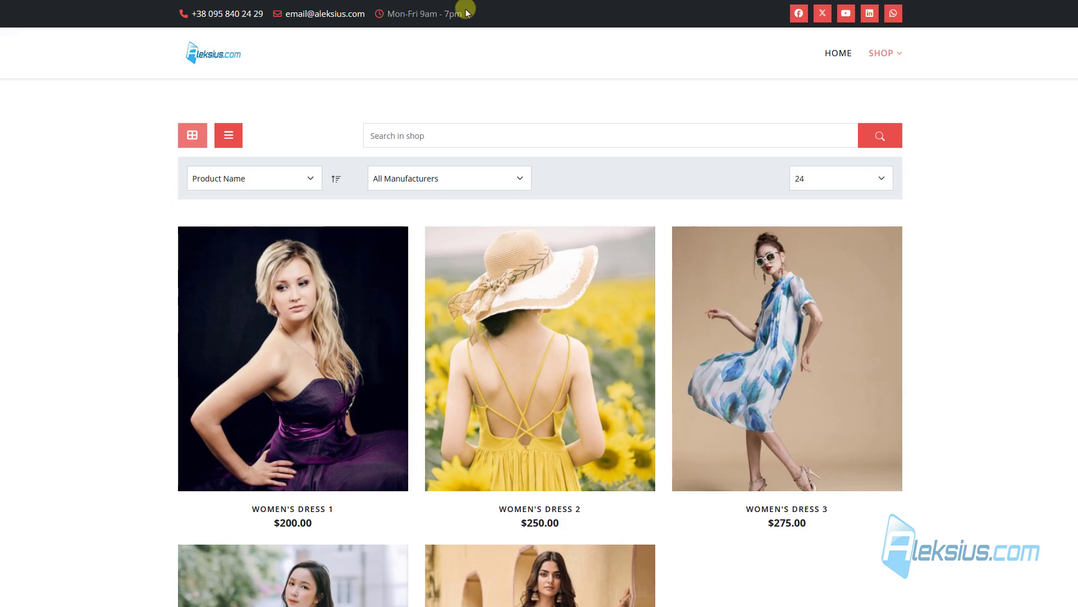
pyautogui.press('F5')
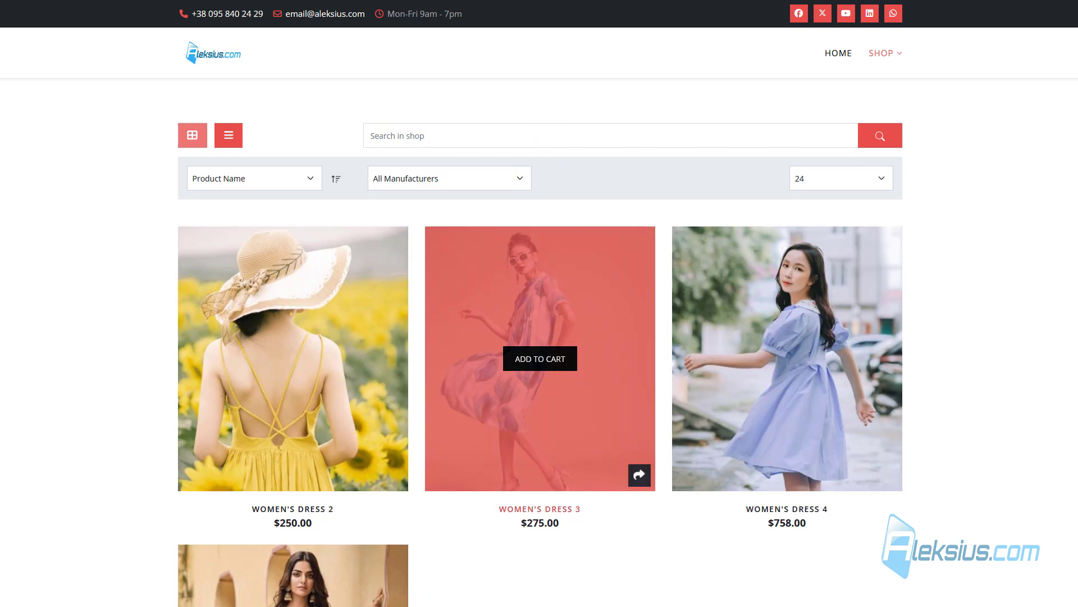
# Change the out-of-stock action to Displays 'Notify Me' instead of 'Add To Cart' button, save, and reload the shop's Women category
pyautogui.click(360, 0)
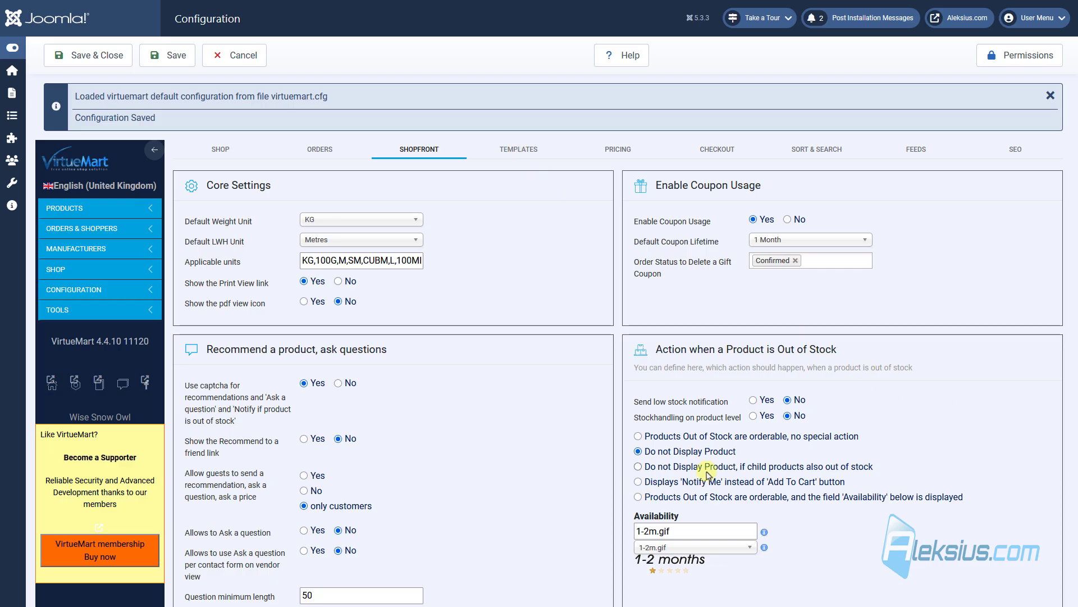
pyautogui.click(660, 483)
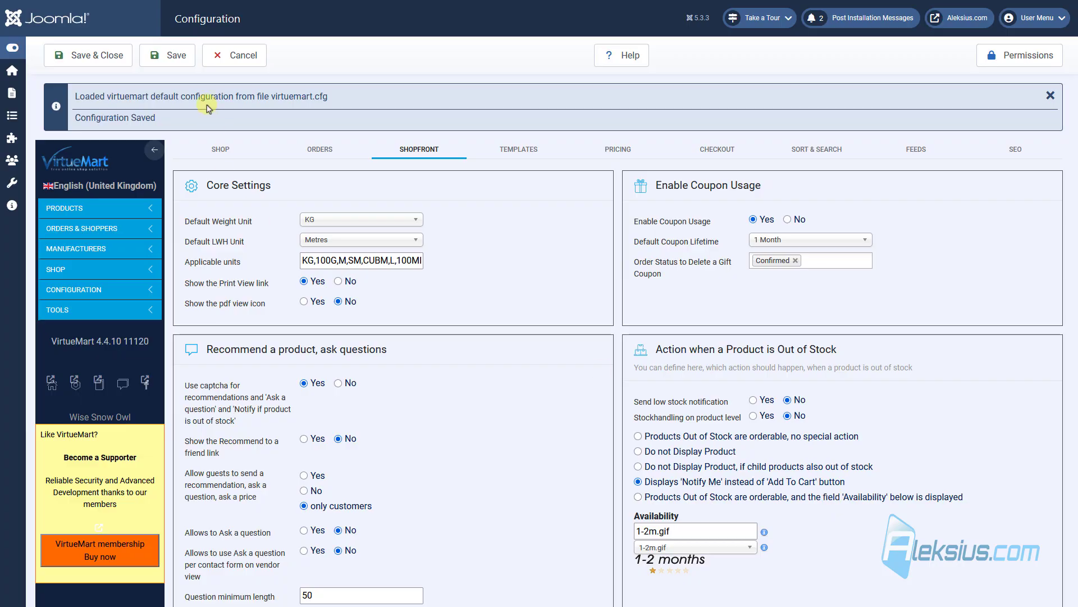
pyautogui.click(169, 55)
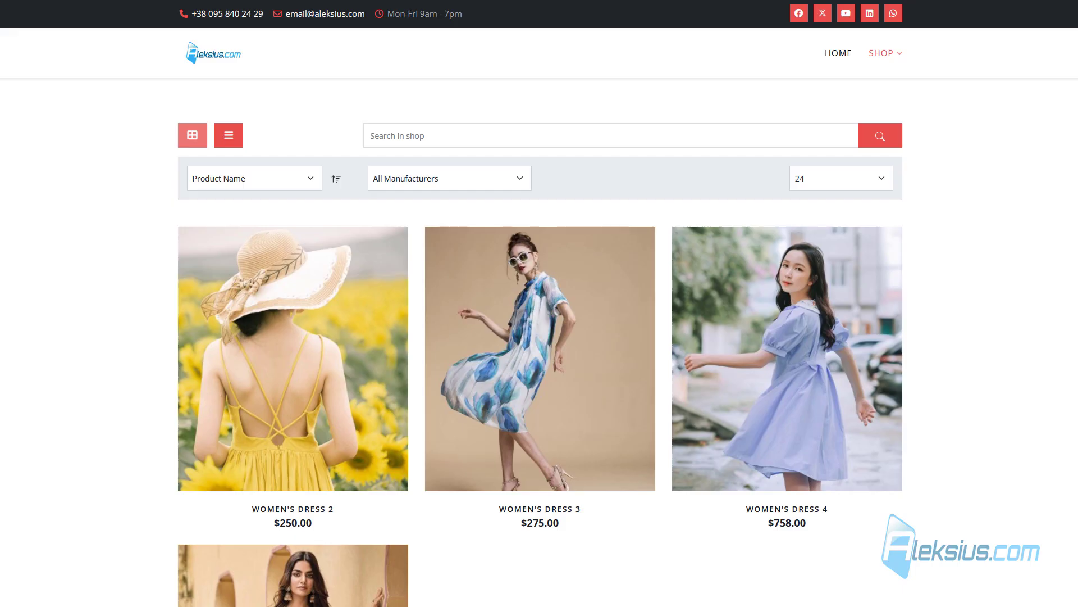
pyautogui.press('F5')
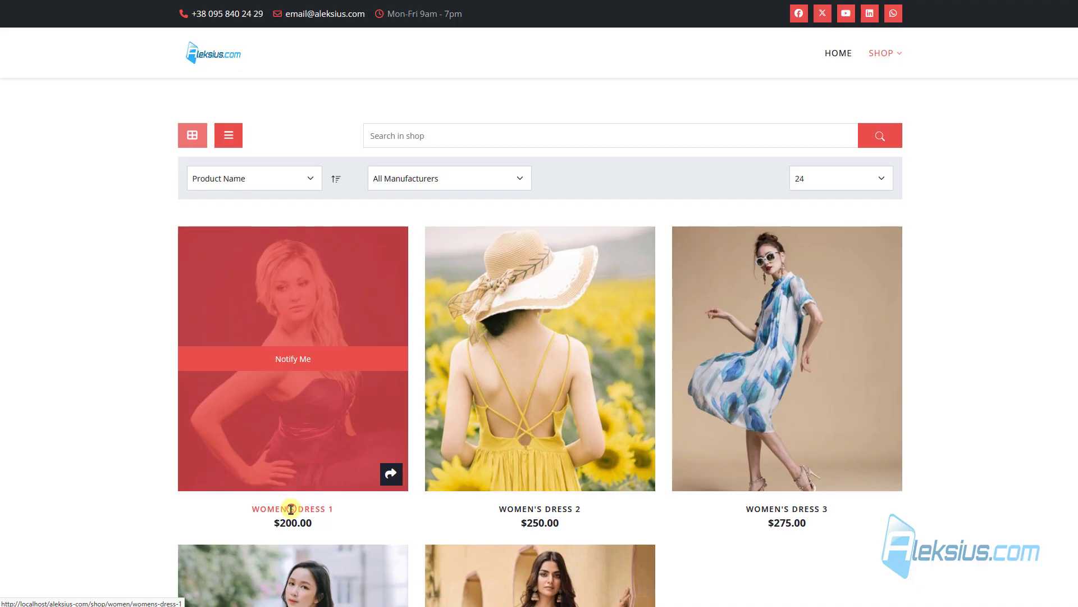
# View the Women's dress 1 product page for its out-of-stock button and return to the shop's Women category
pyautogui.click(291, 509)
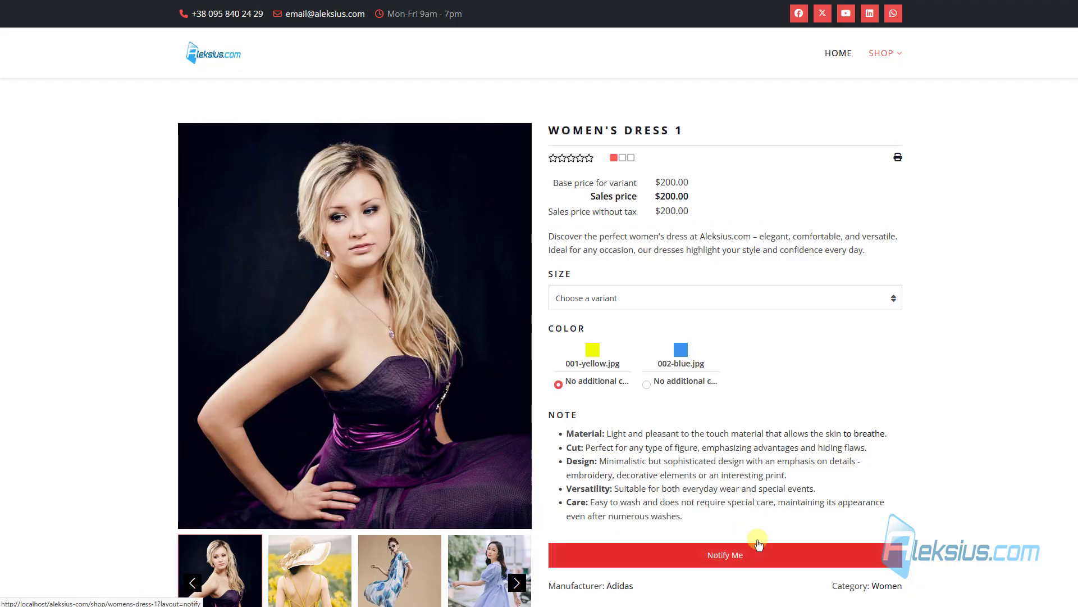
pyautogui.moveTo(882, 53)
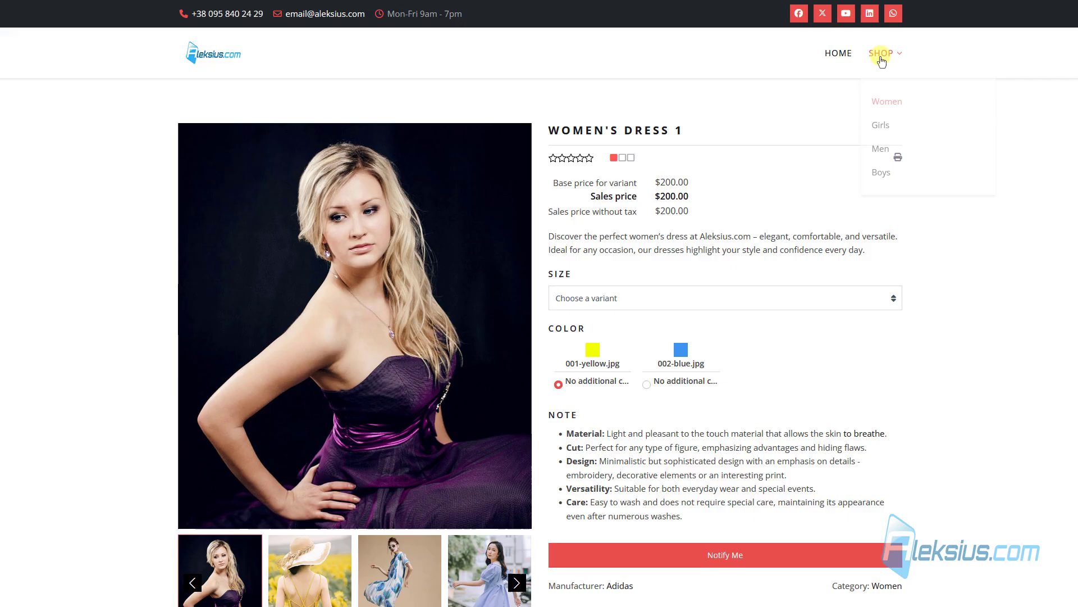
pyautogui.click(878, 96)
pyautogui.moveTo(279, 374)
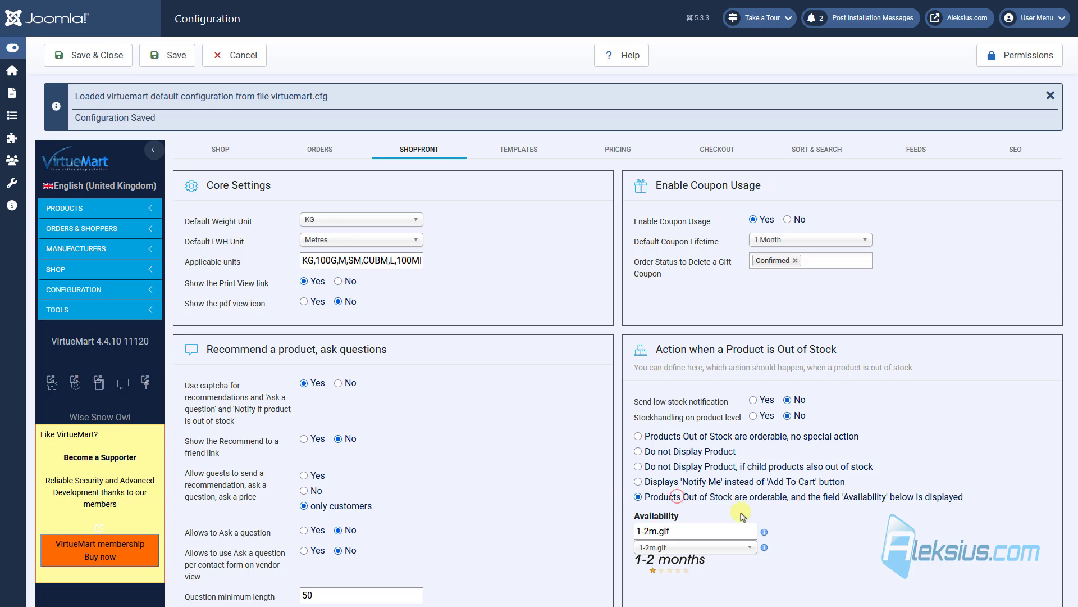
# Make out-of-stock products orderable with the 'Availability' field displayed, choose the 24h.gif availability image and save the configuration
pyautogui.click(674, 497)
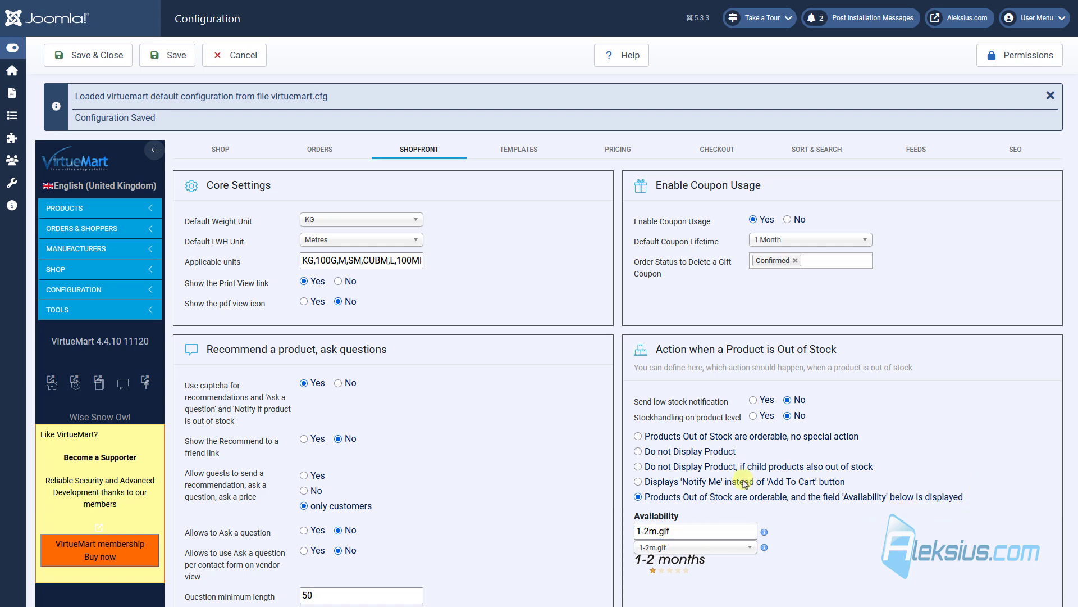
pyautogui.scroll(-2, 703, 533)
pyautogui.click(704, 434)
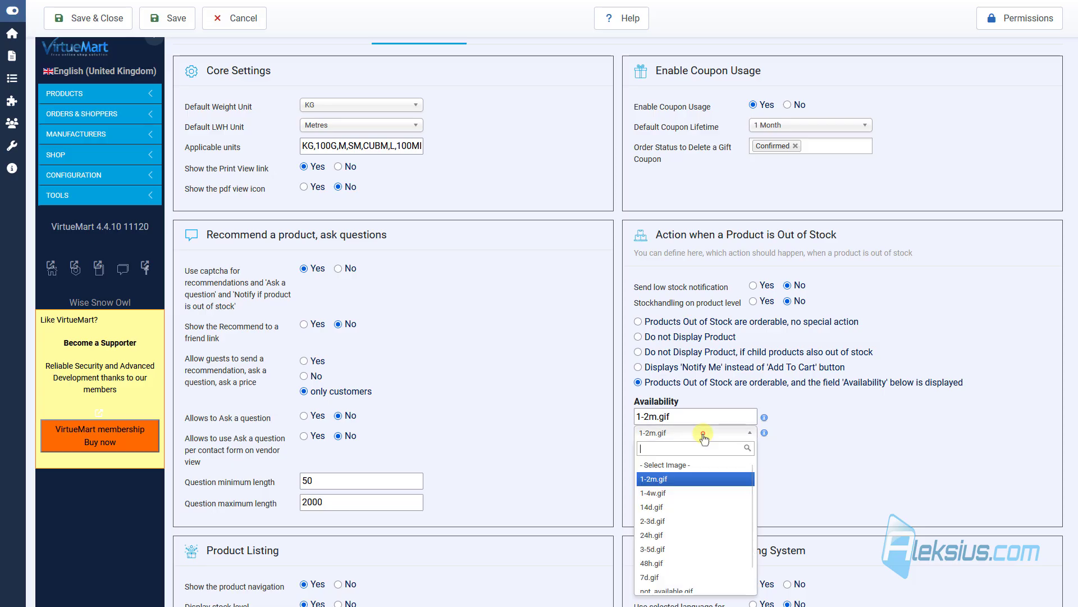
pyautogui.click(702, 535)
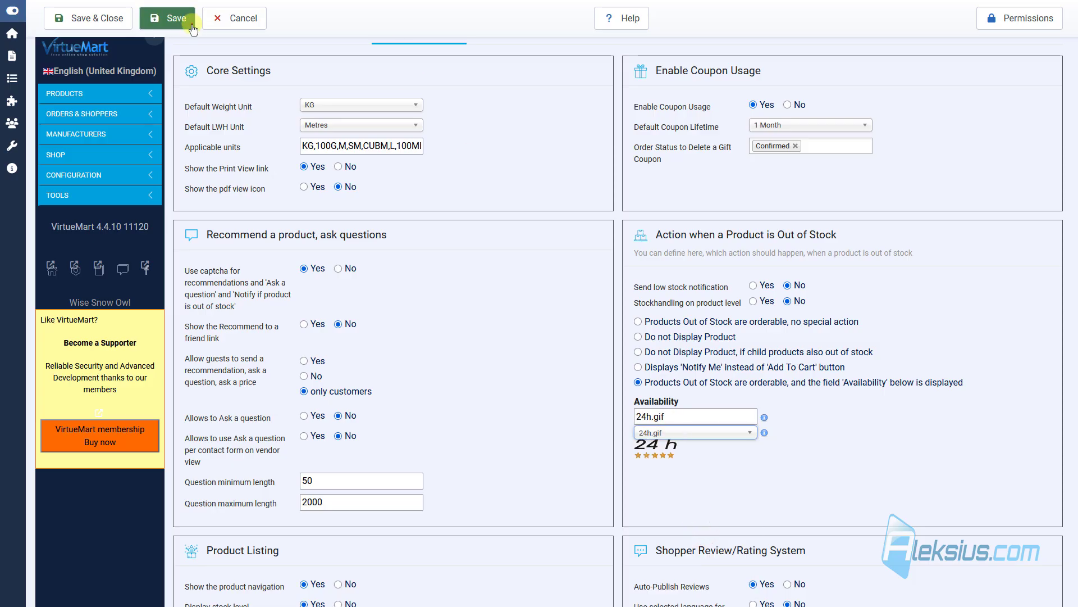
pyautogui.click(172, 17)
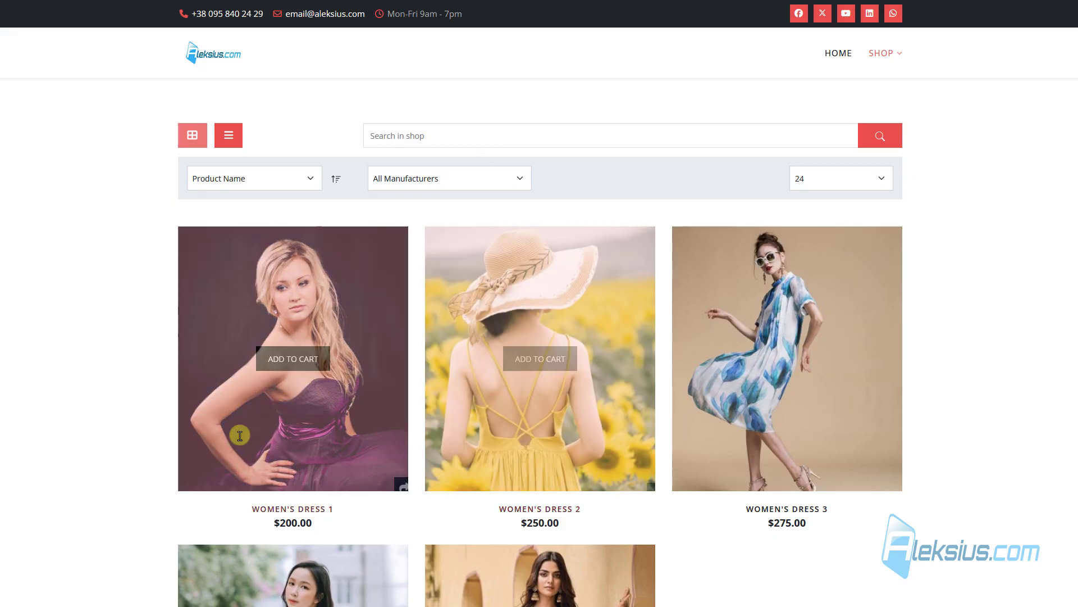
# View the availability image on the Women's dress 1 product page and open it in a separate browser tab to read its address
pyautogui.click(277, 509)
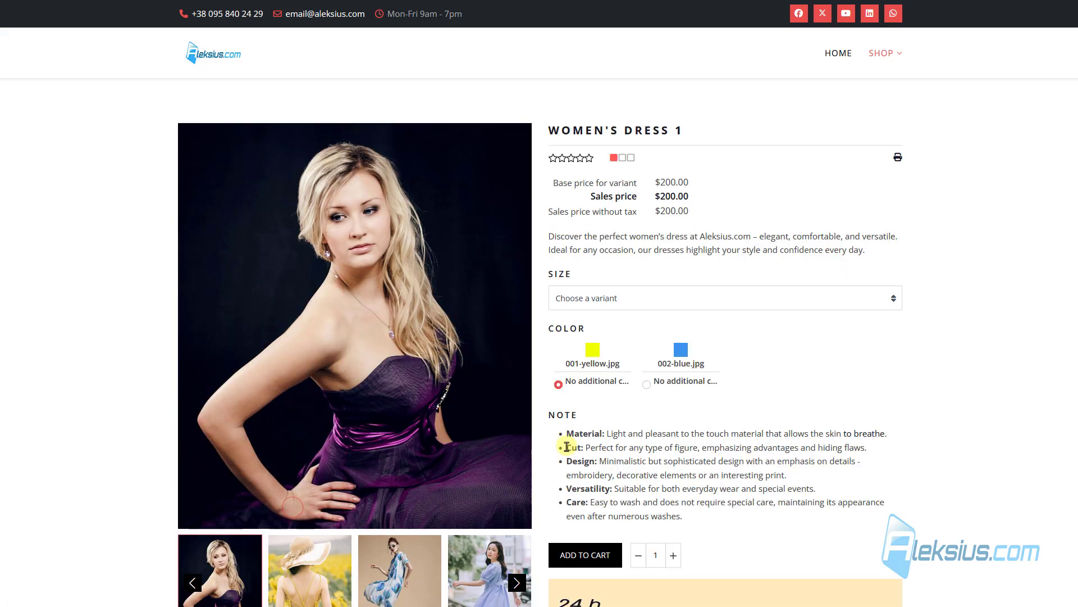
pyautogui.scroll(-4, 742, 209)
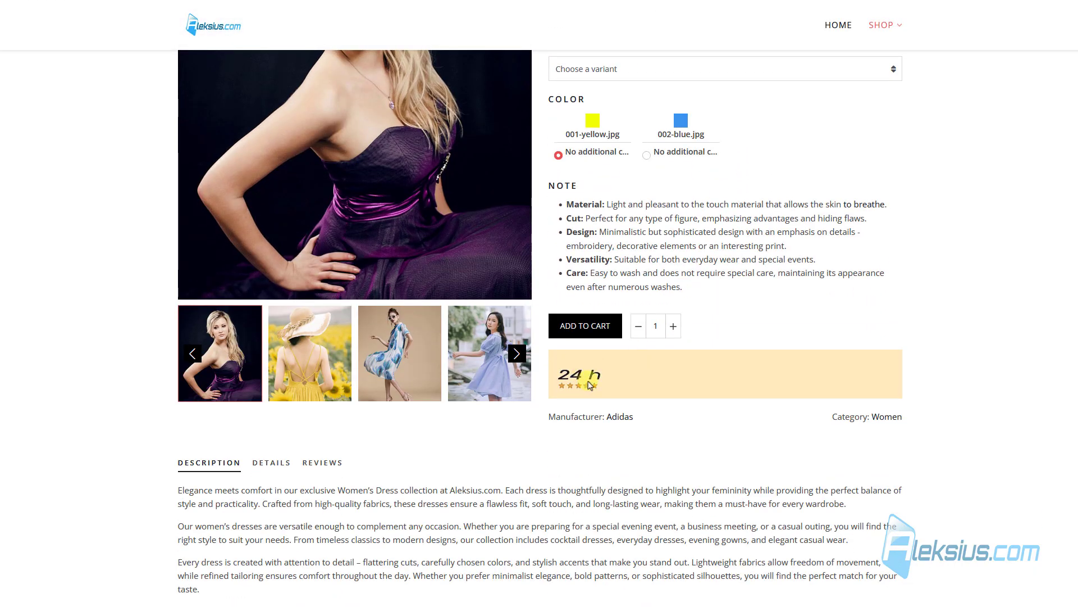
pyautogui.rightClick(586, 382)
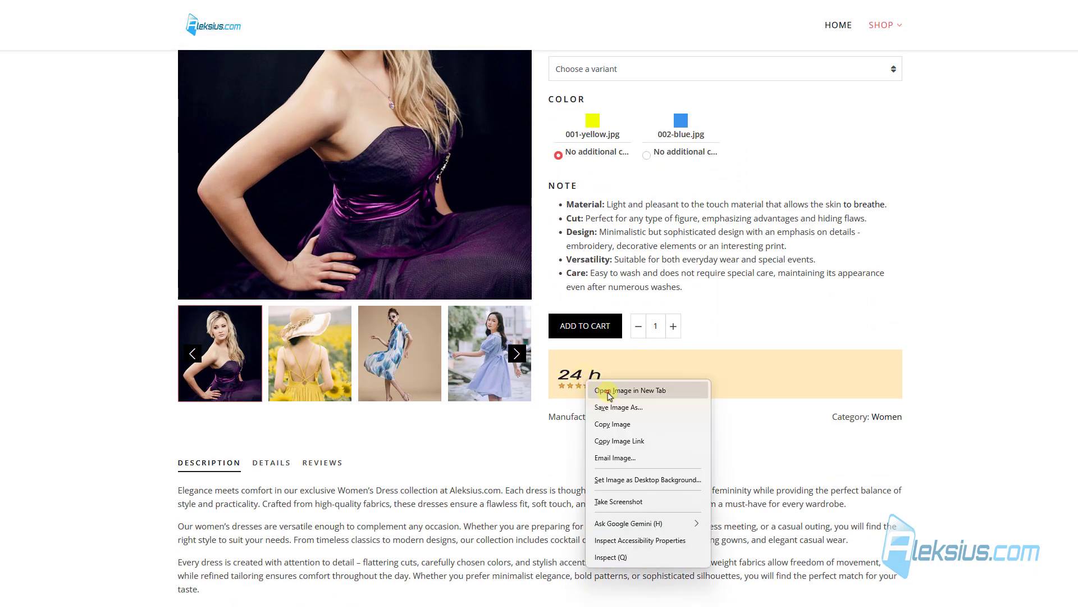
pyautogui.click(609, 390)
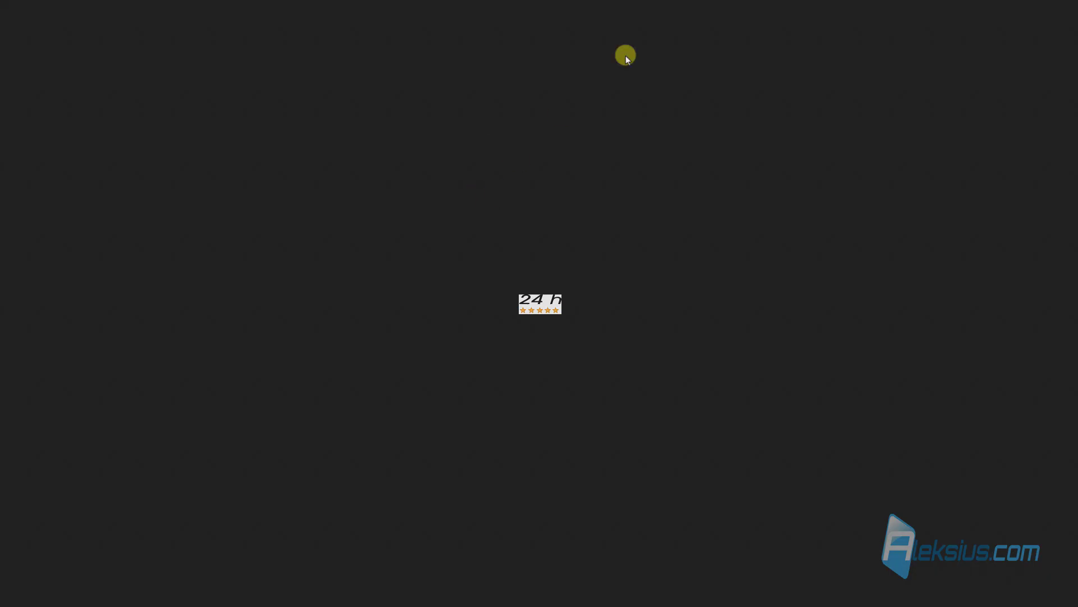
pyautogui.moveTo(282, 0)
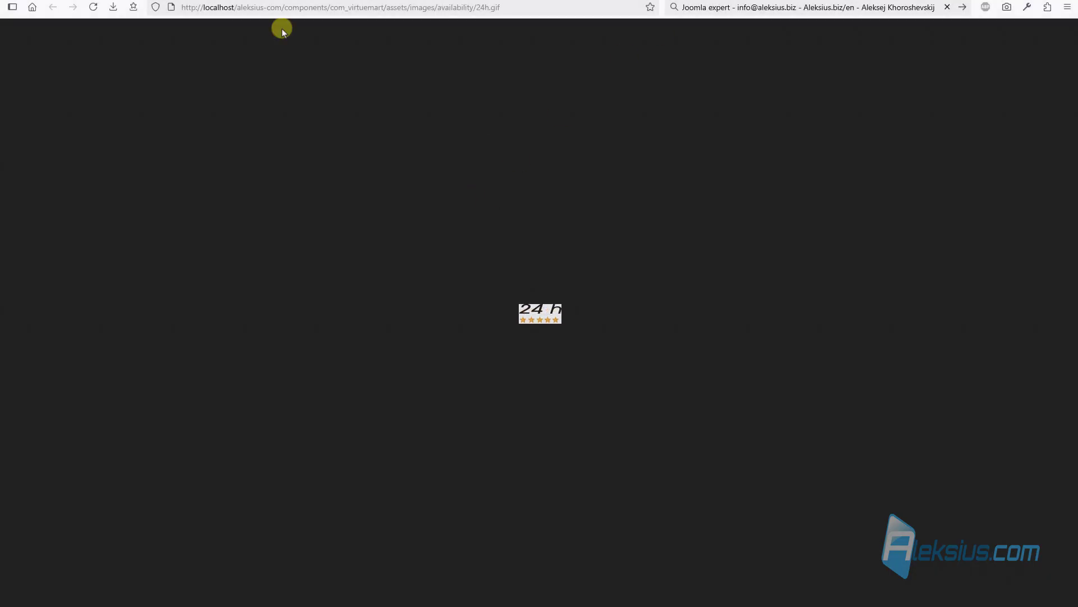
# In File Explorer, open the availability images folder at htdocs/aleksius-com/components/com_virtuemart/assets/images/availability
pyautogui.hotkey('alt', 'Tab')
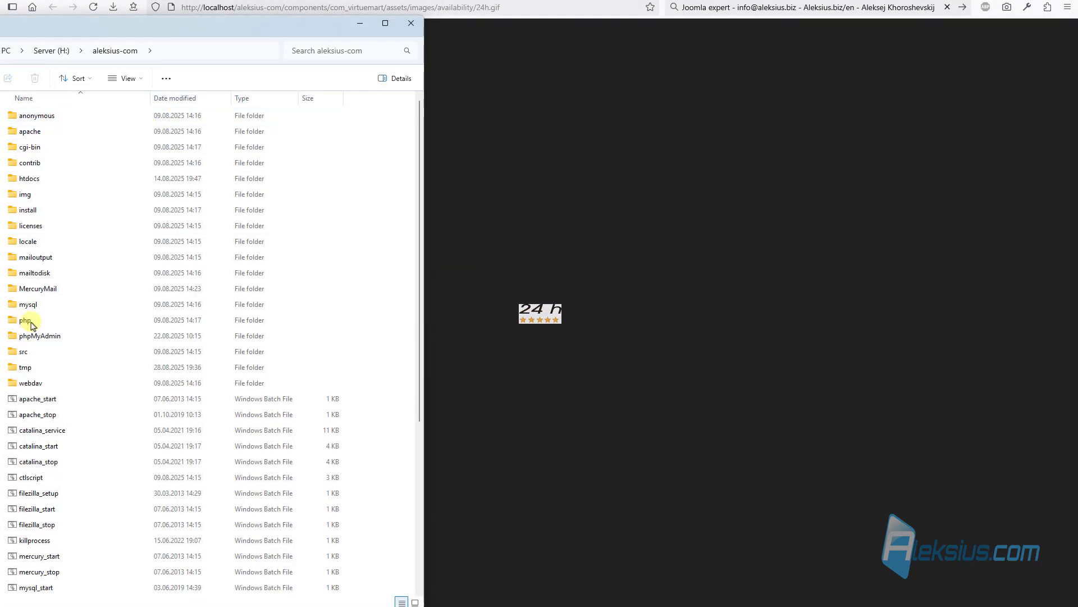
pyautogui.scroll(-6, 196, 331)
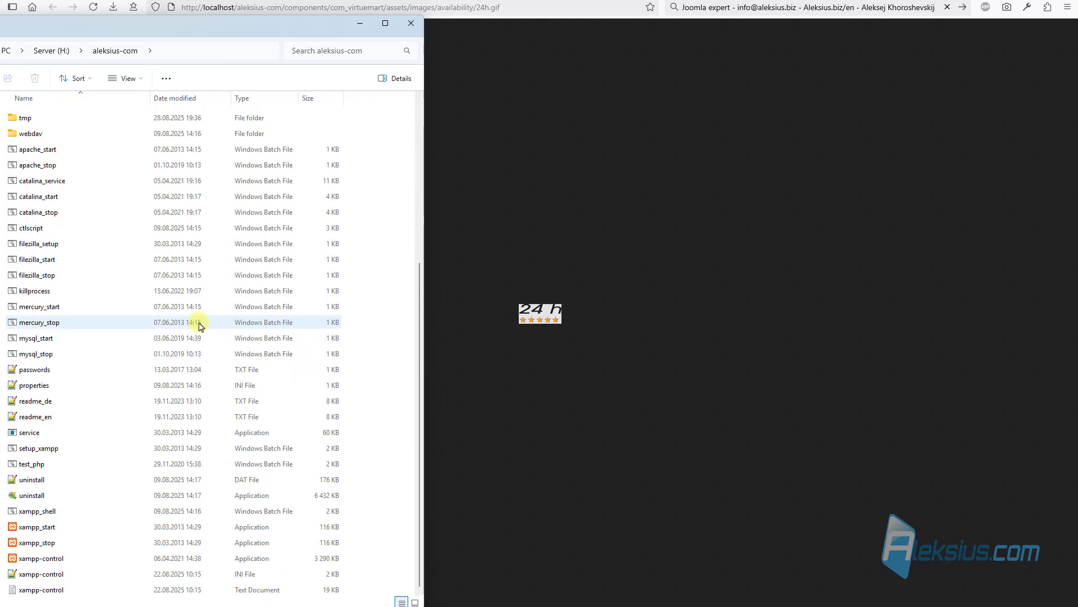
pyautogui.scroll(6, 203, 318)
pyautogui.click(38, 175)
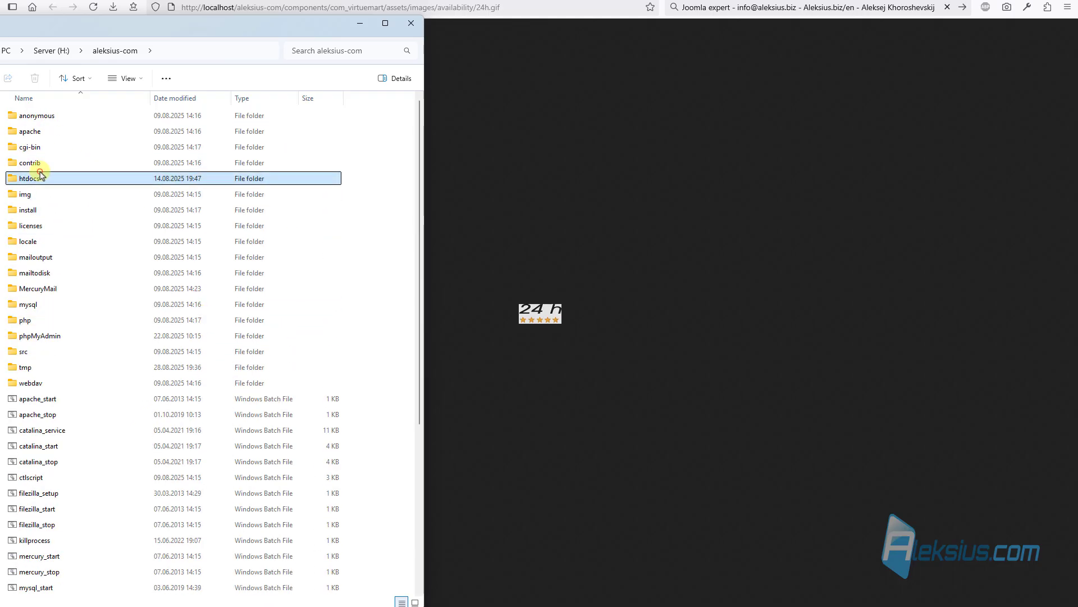
pyautogui.doubleClick(60, 177)
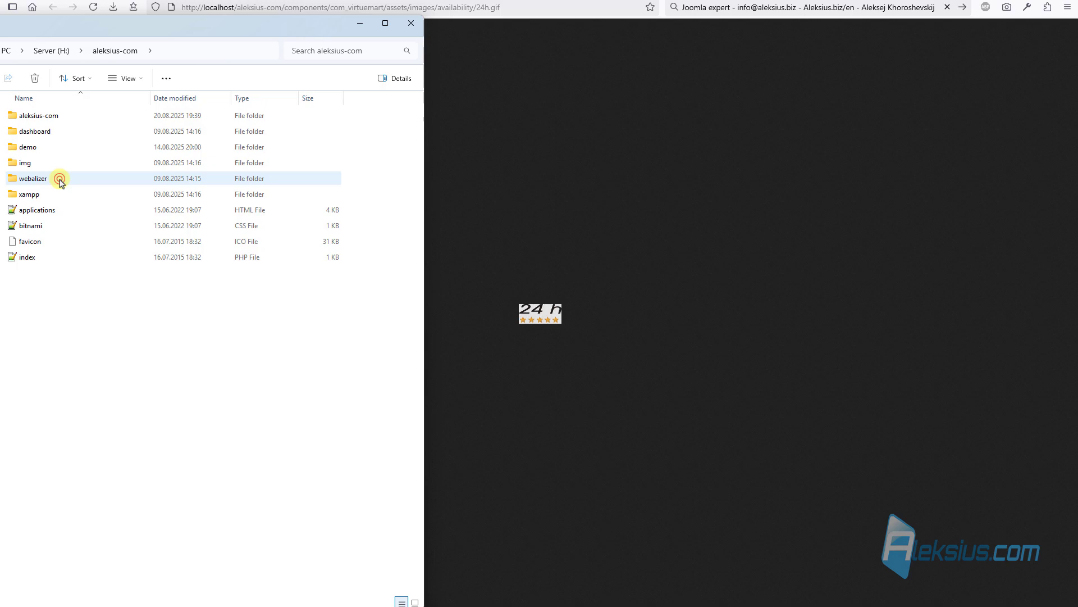
pyautogui.doubleClick(47, 116)
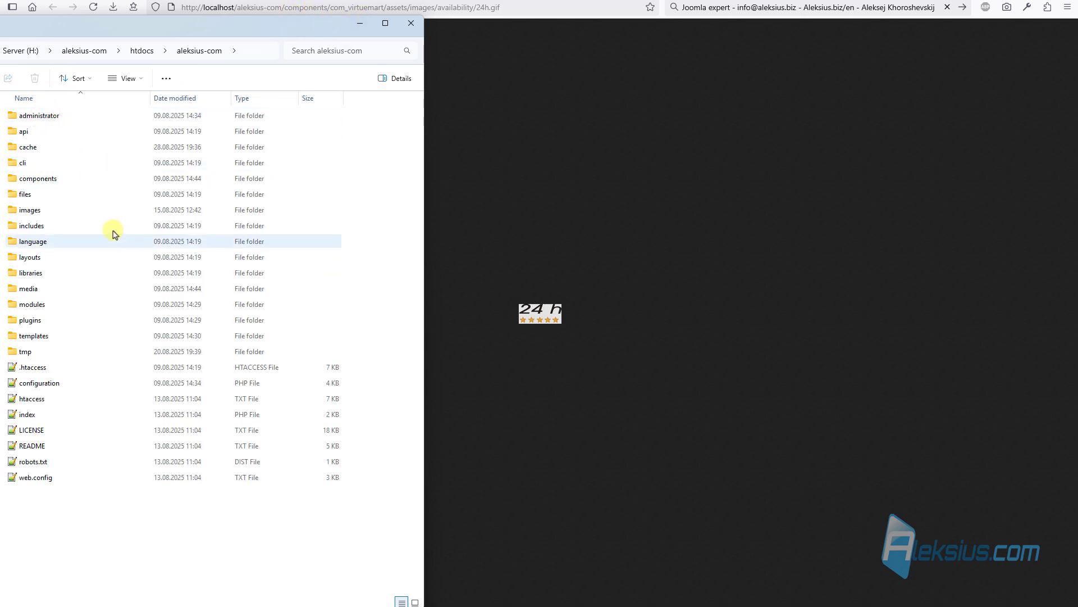
pyautogui.doubleClick(52, 179)
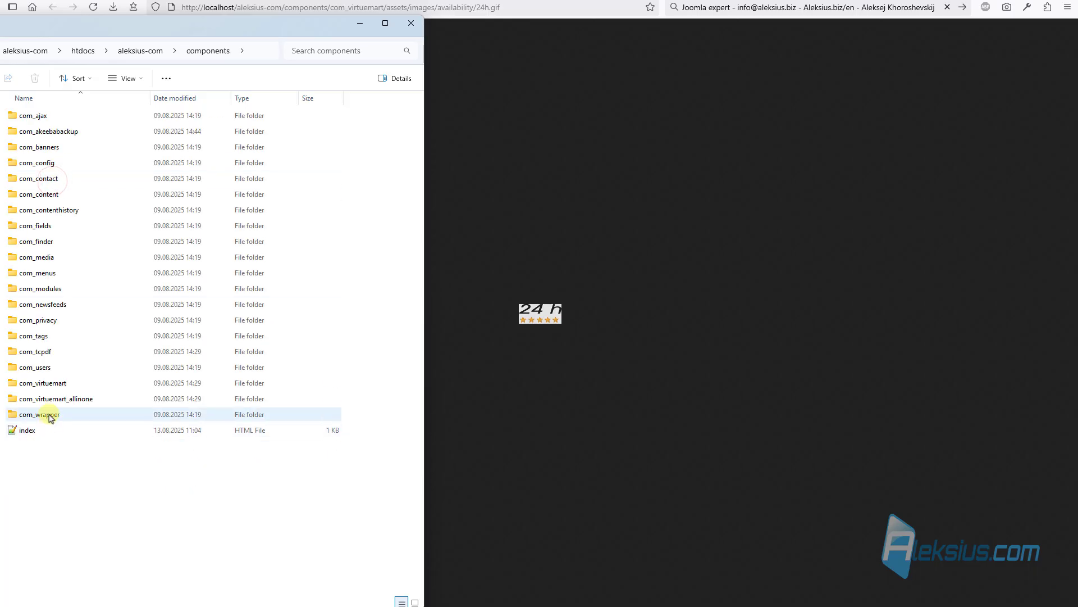
pyautogui.doubleClick(59, 383)
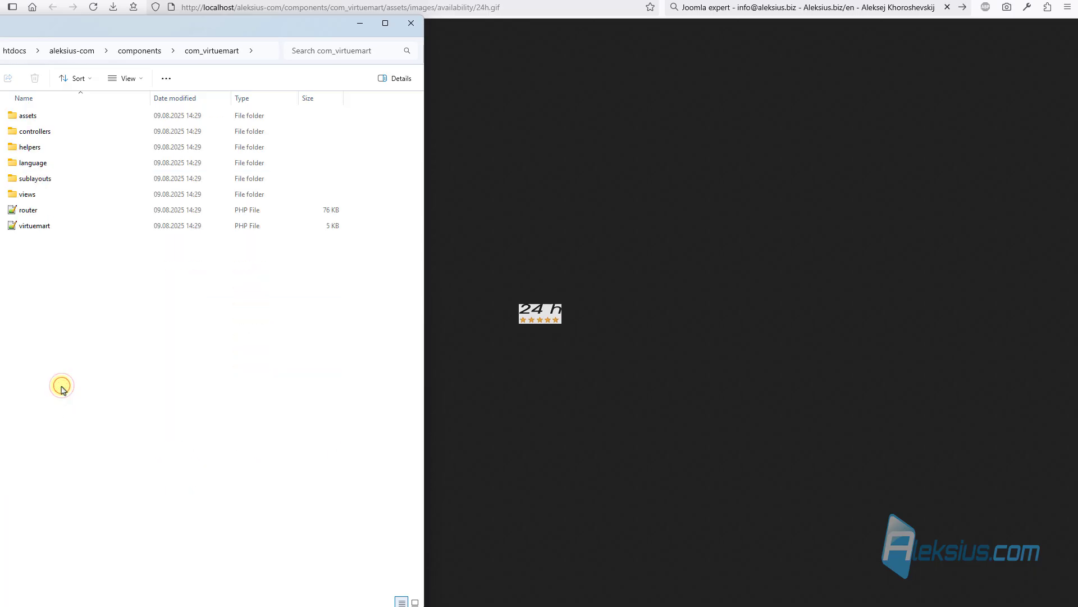
pyautogui.doubleClick(45, 114)
pyautogui.doubleClick(43, 135)
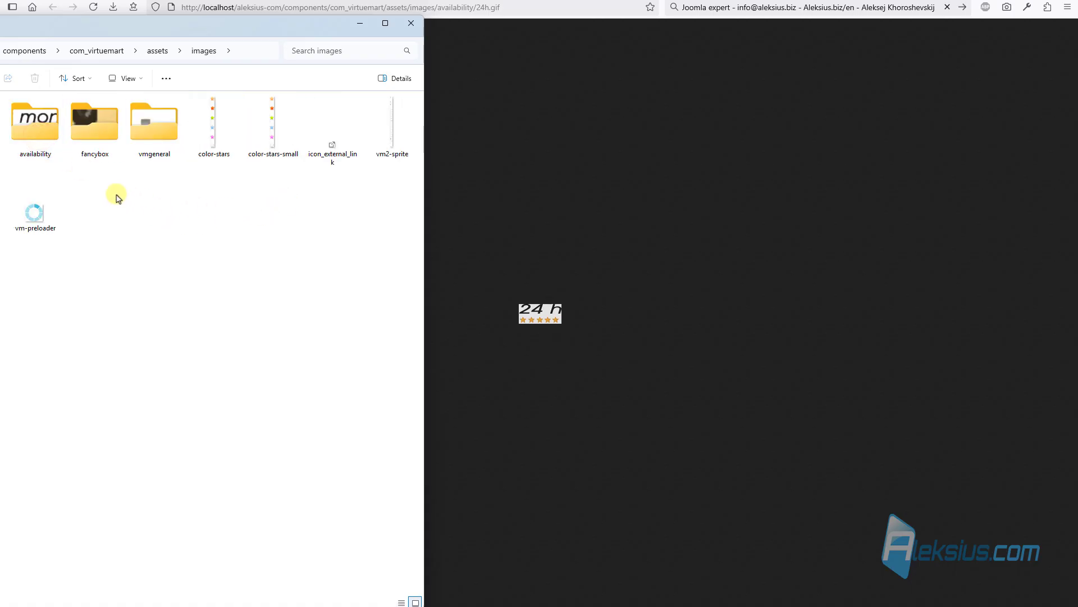
pyautogui.doubleClick(40, 140)
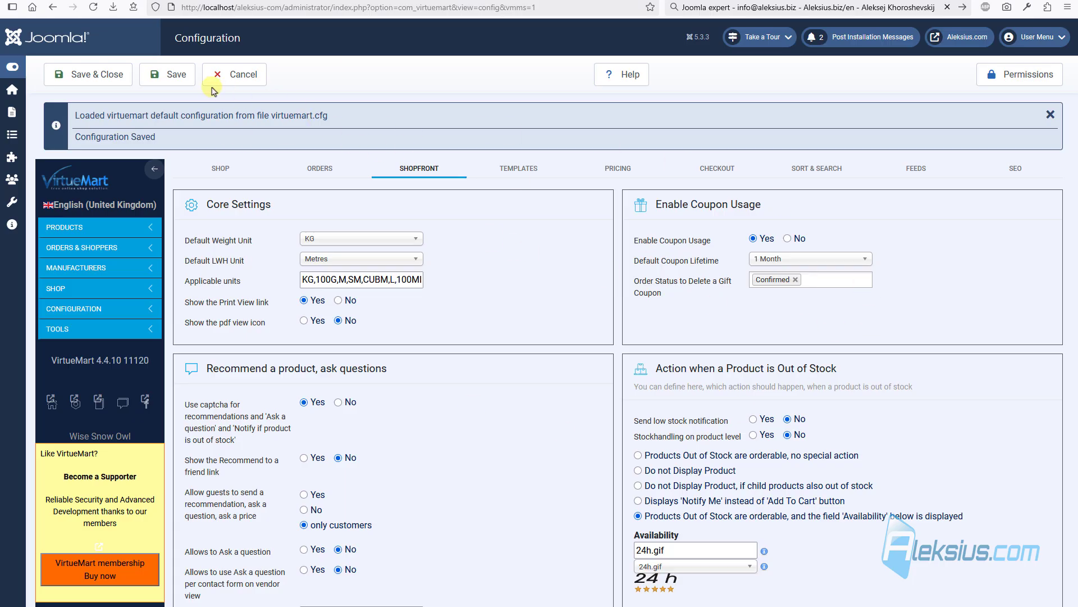
# Look through the selectable Availability images in the out-of-stock settings, leave 24h.gif selected and save the configuration
pyautogui.click(174, 74)
pyautogui.click(730, 567)
pyautogui.scroll(-3, 730, 568)
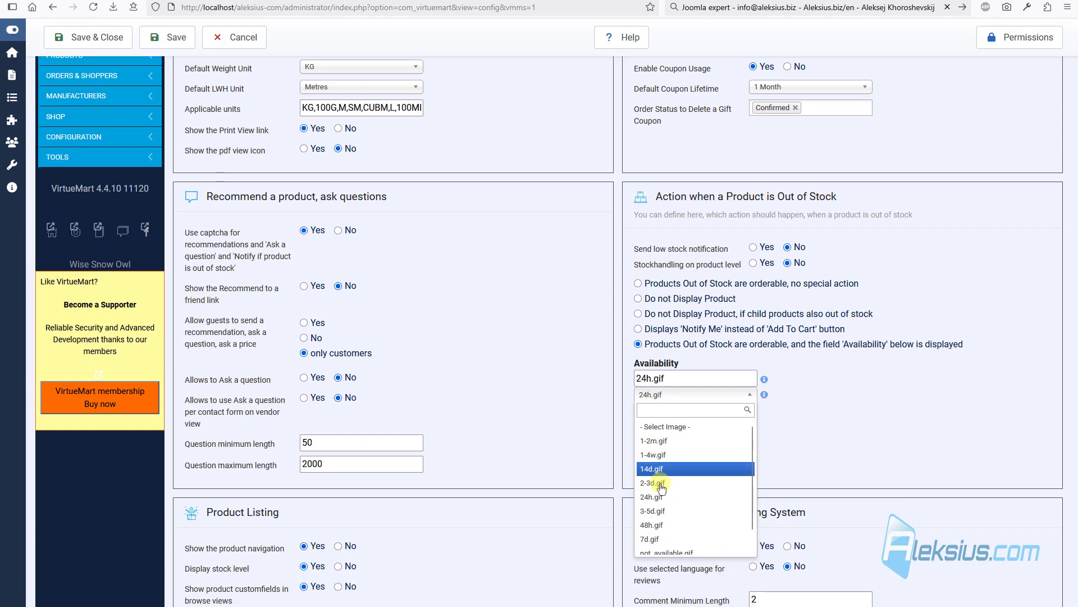
pyautogui.click(899, 389)
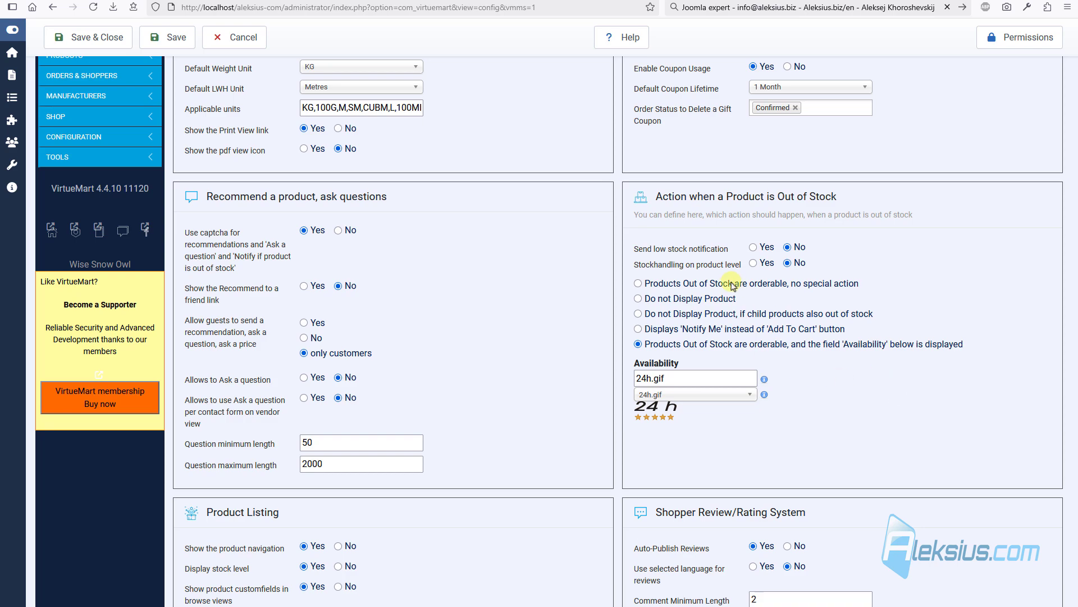
pyautogui.click(169, 37)
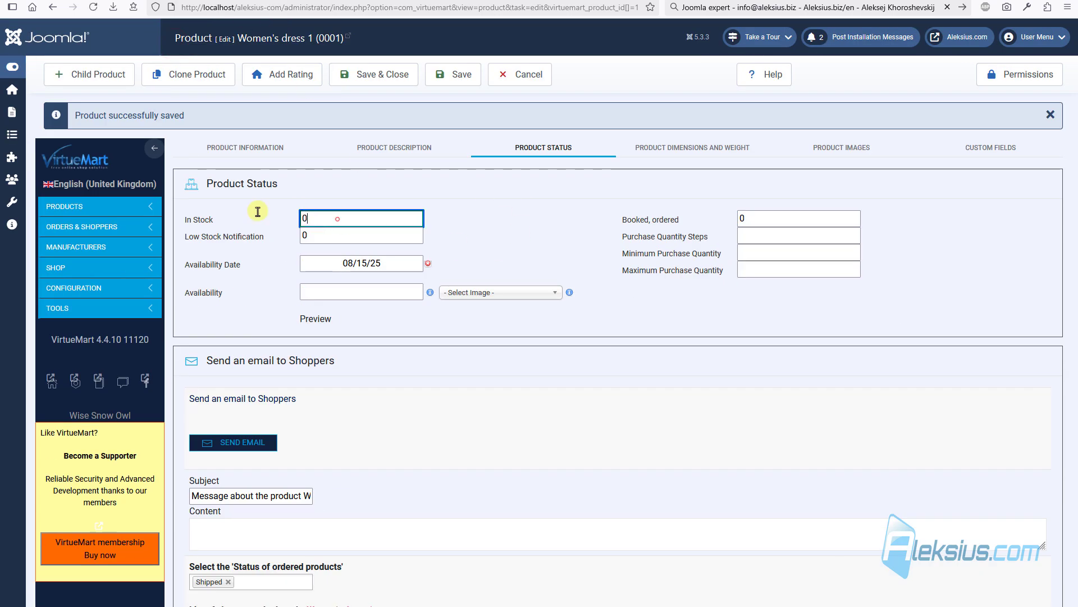
# Set the In Stock quantity of Women's dress 1 to 1000, save the product and reload the inventory list
pyautogui.doubleClick(337, 219)
pyautogui.write('1000')
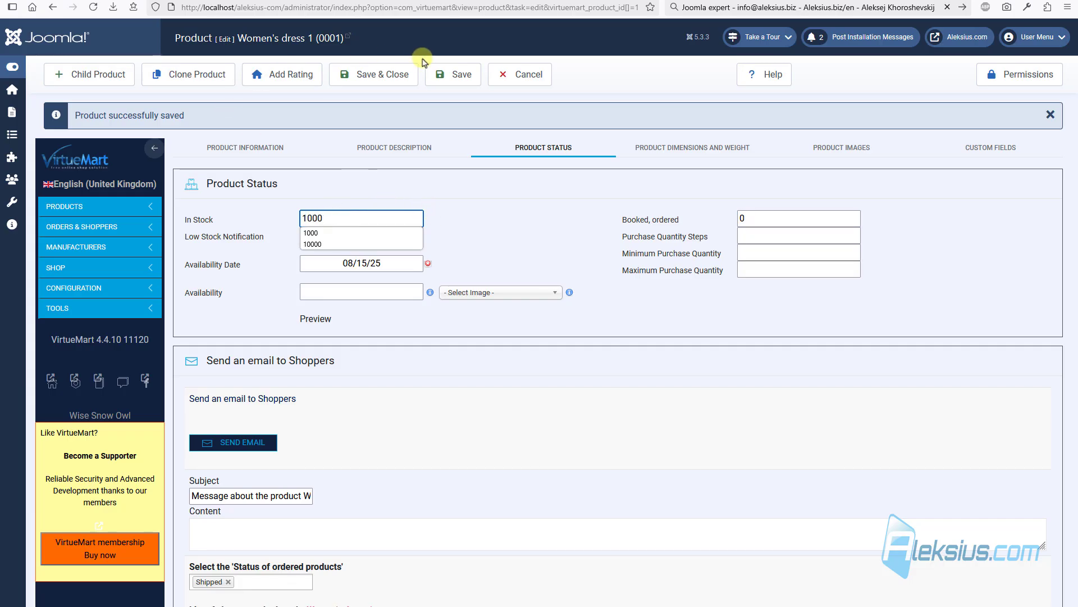
pyautogui.click(456, 77)
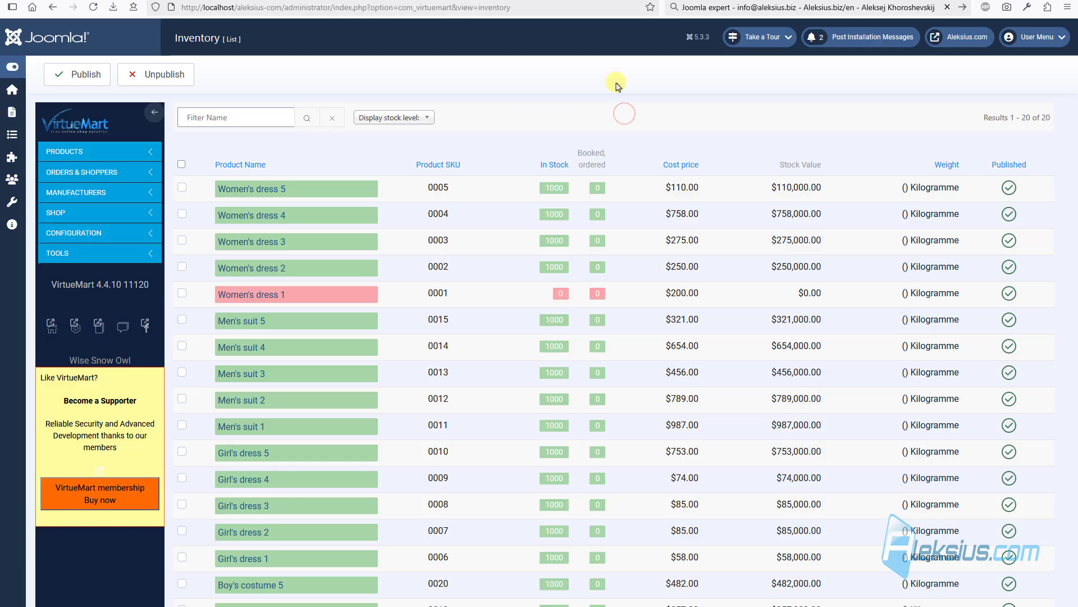
pyautogui.press('F5')
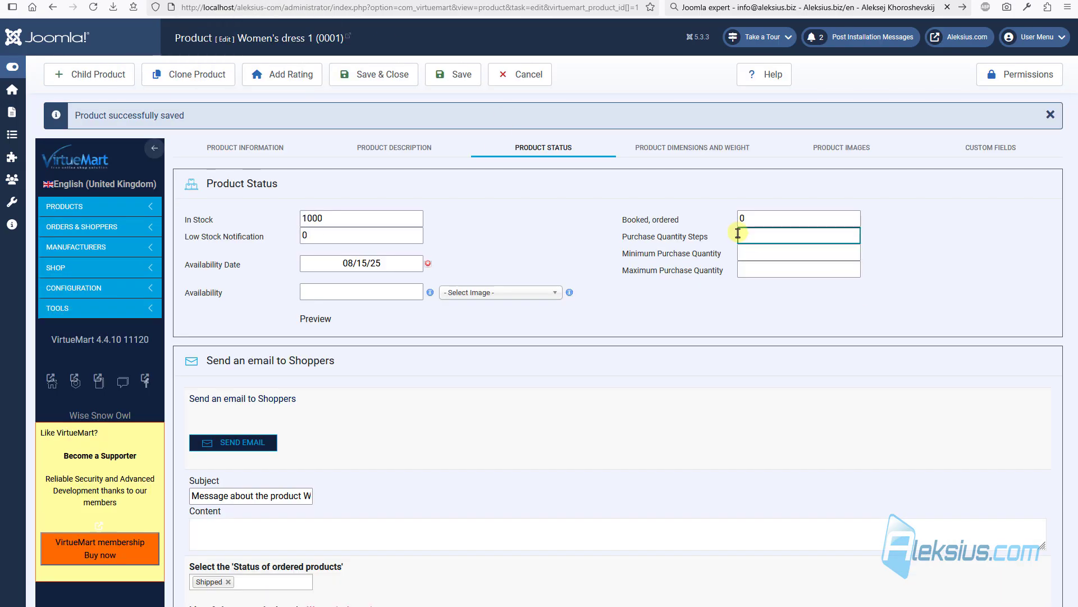
# Set the product's length to 500 Centimetres, width 3, height 500, weight 3 KG, packaging 1 kg and units in box 1, and expand the Shop section
pyautogui.click(685, 148)
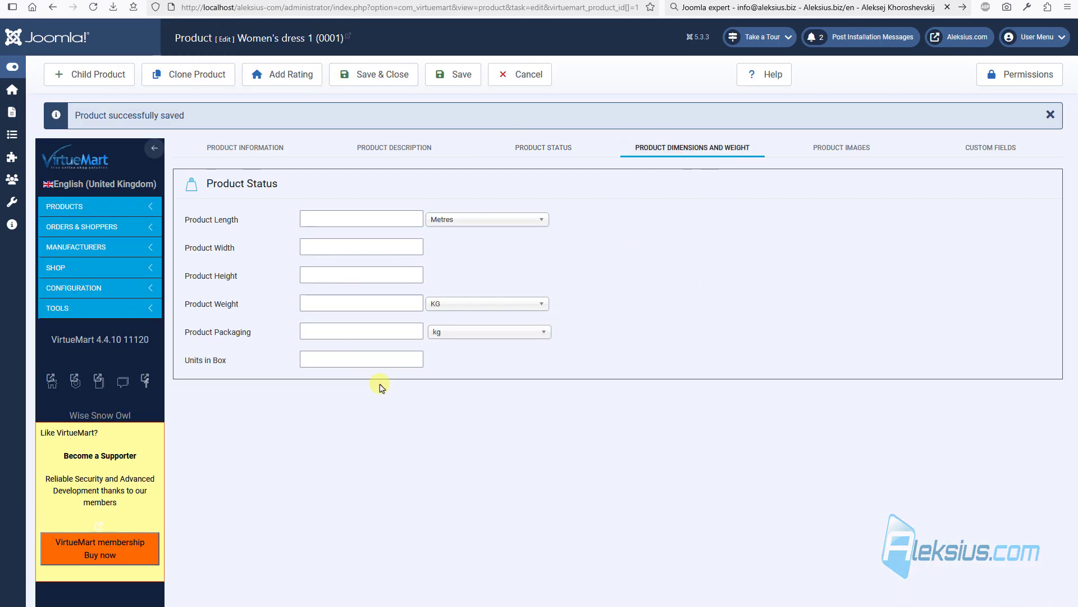
pyautogui.click(487, 223)
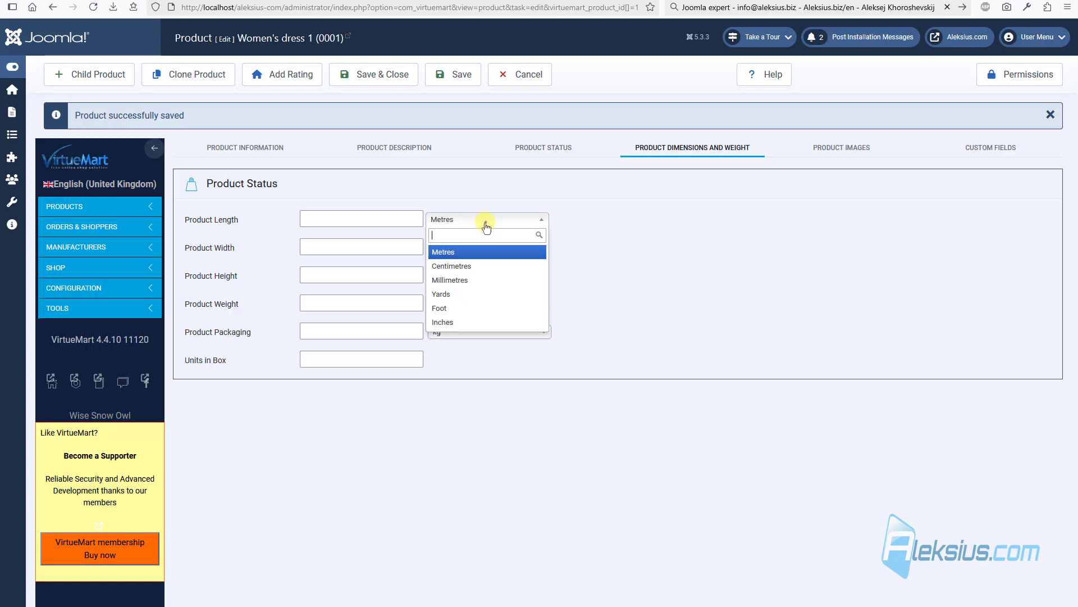
pyautogui.click(474, 268)
pyautogui.click(341, 219)
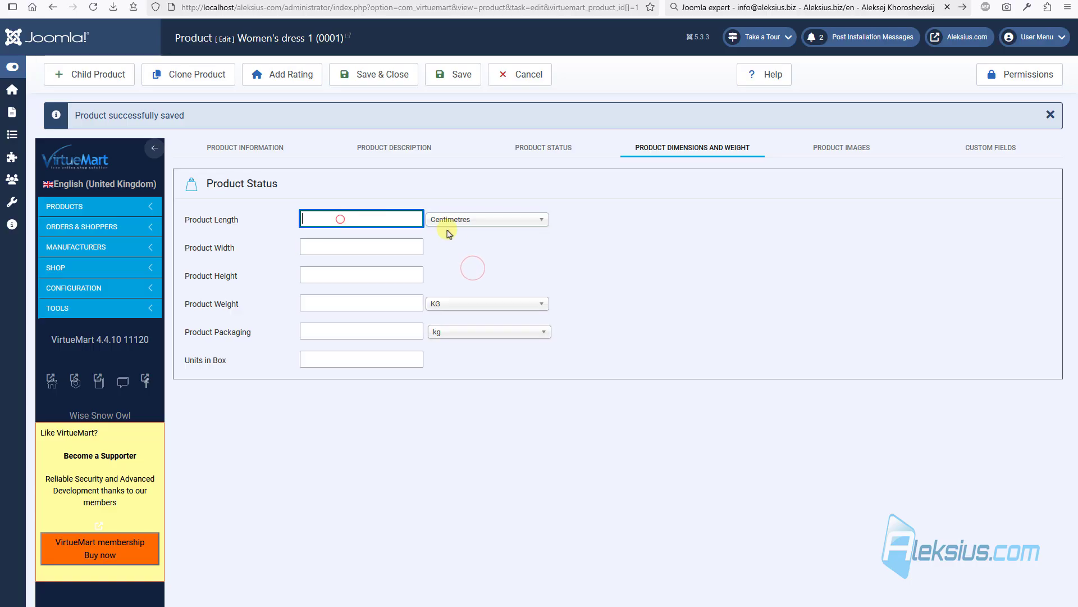
pyautogui.write('500')
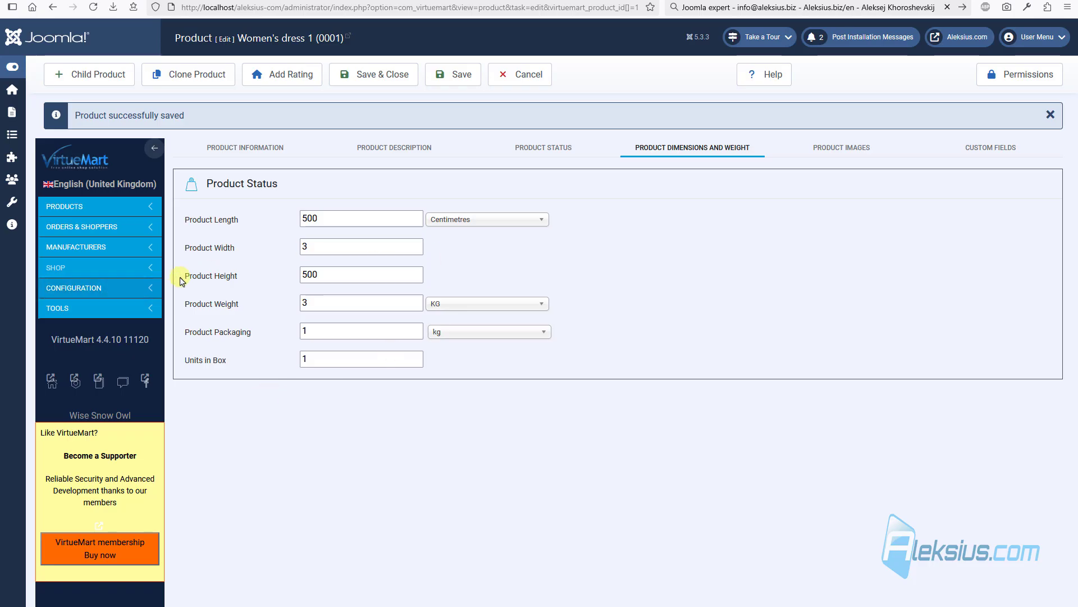
pyautogui.click(140, 269)
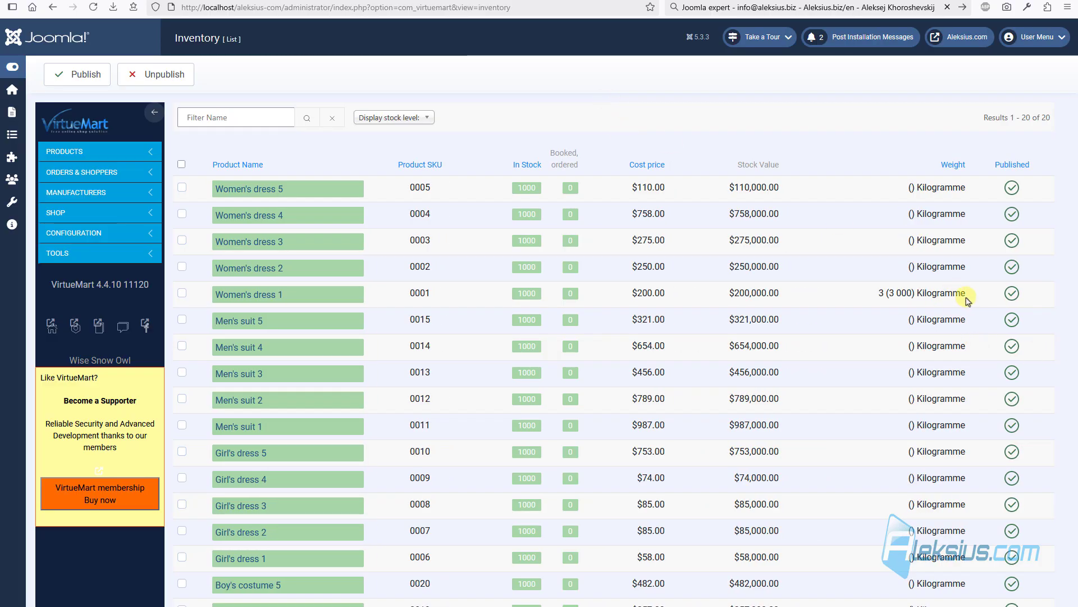
# Check the weight of Women's dress 1 in the inventory list and return to its product editing page
pyautogui.moveTo(975, 297); pyautogui.dragTo(854, 288)
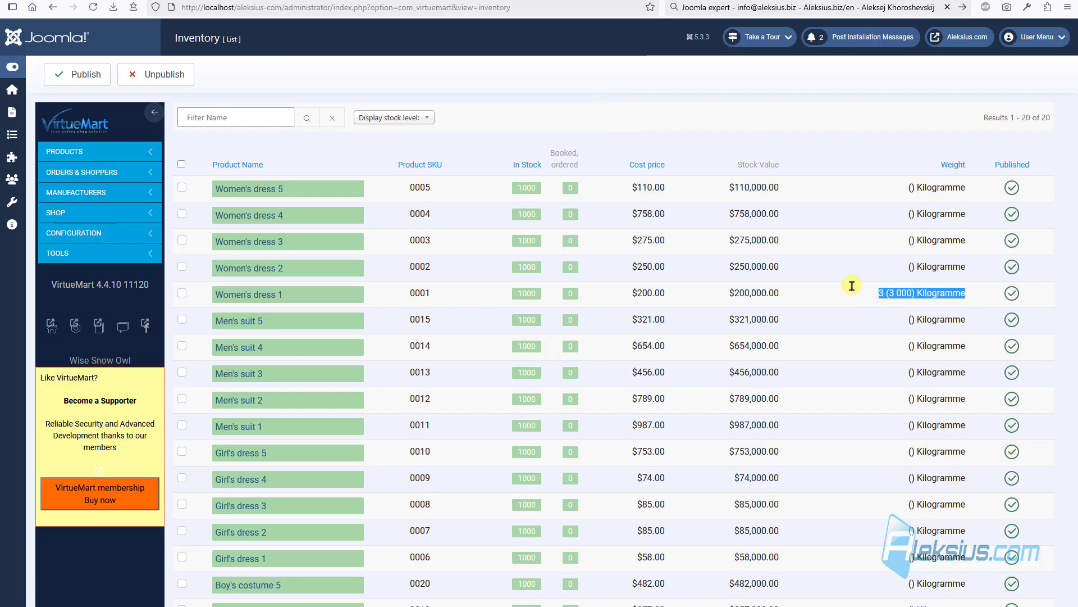
pyautogui.click(872, 254)
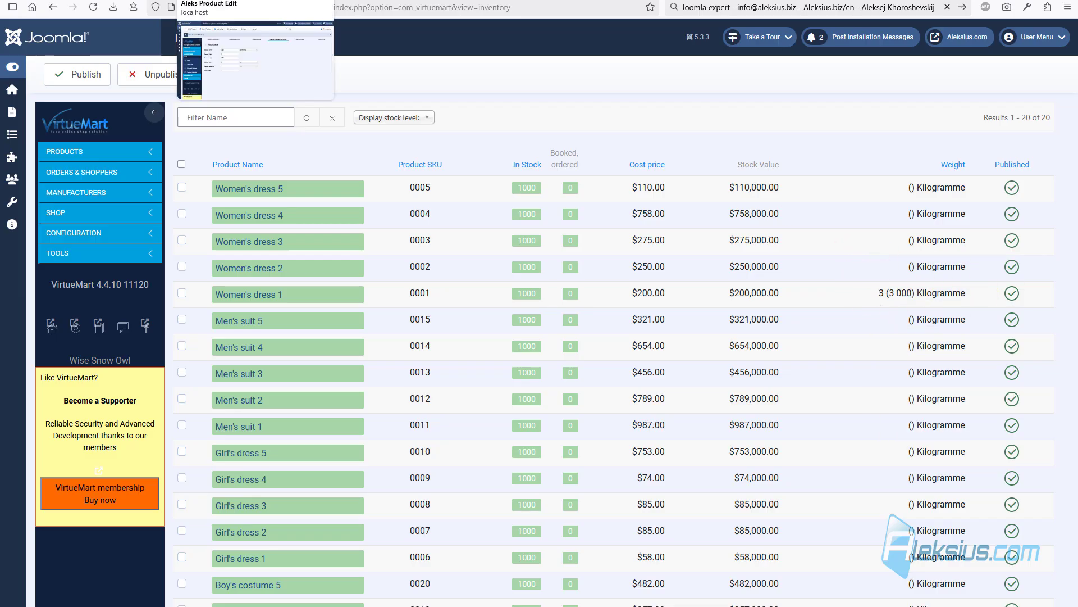
pyautogui.click(287, 0)
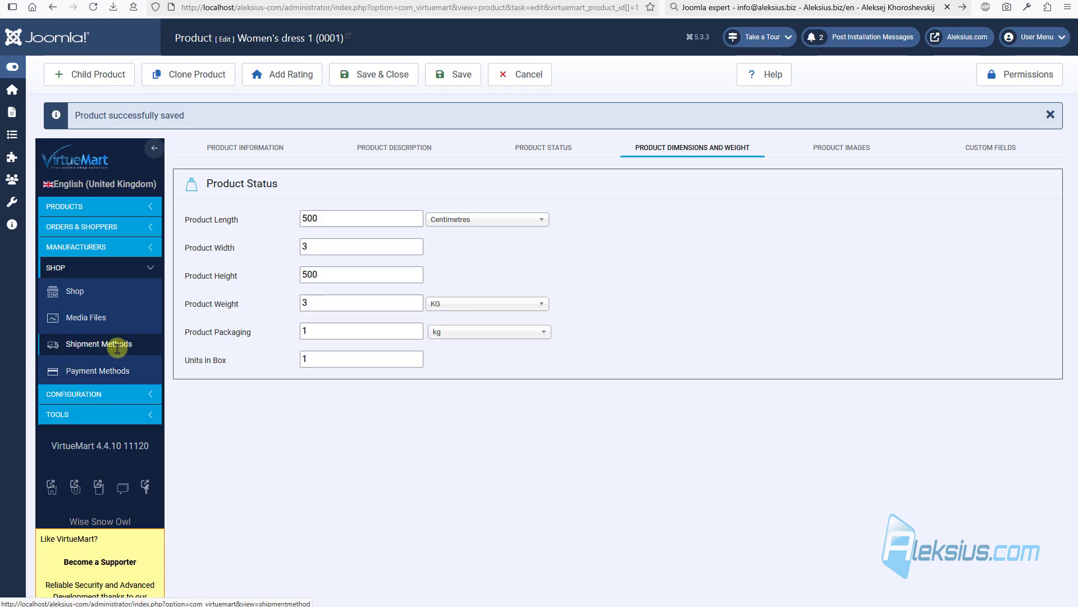
# Open the Taxes & Calculation Rules list from the Products section, also viewing the Orders & Shoppers entries
pyautogui.click(362, 225)
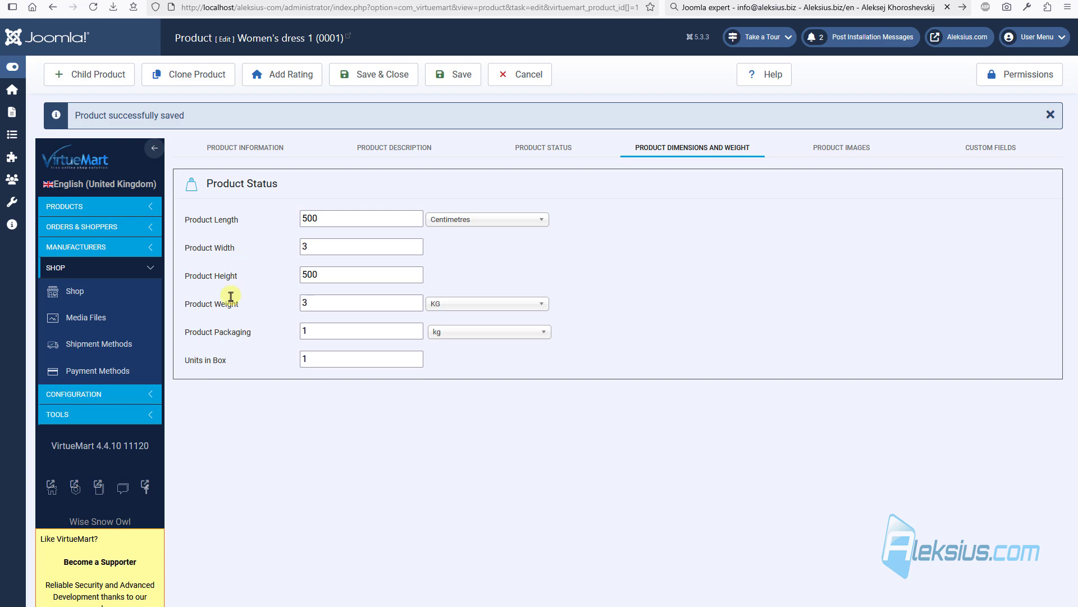
pyautogui.click(370, 225)
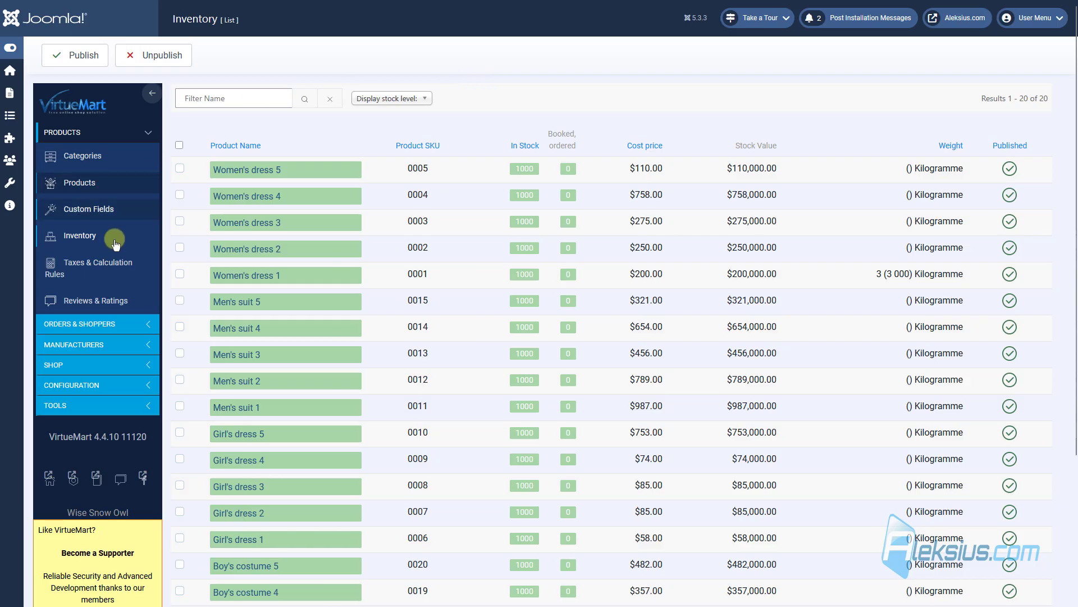
pyautogui.click(105, 268)
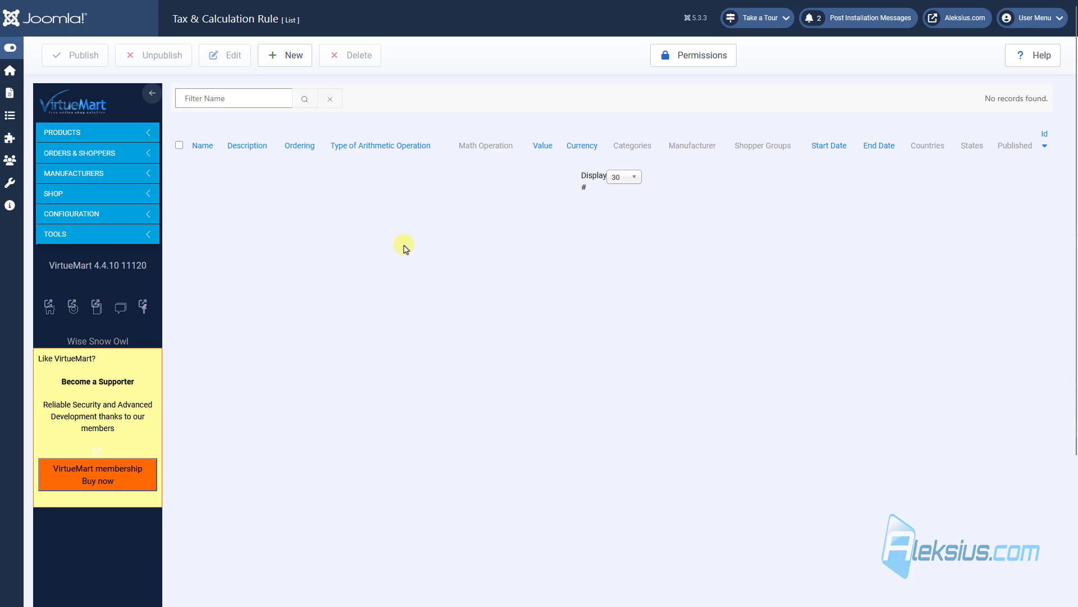
pyautogui.click(126, 133)
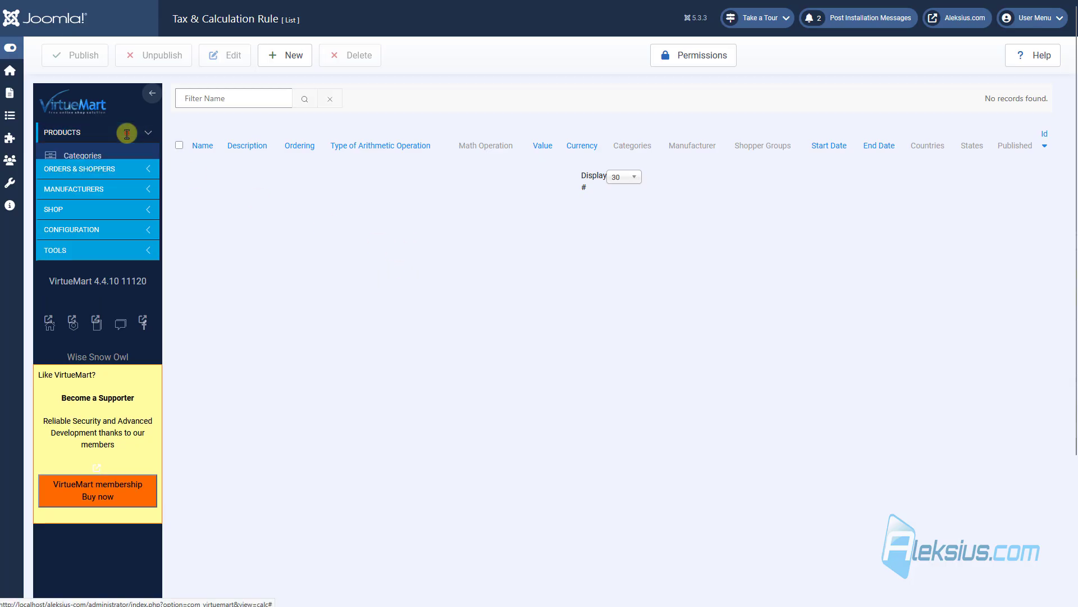
pyautogui.click(79, 323)
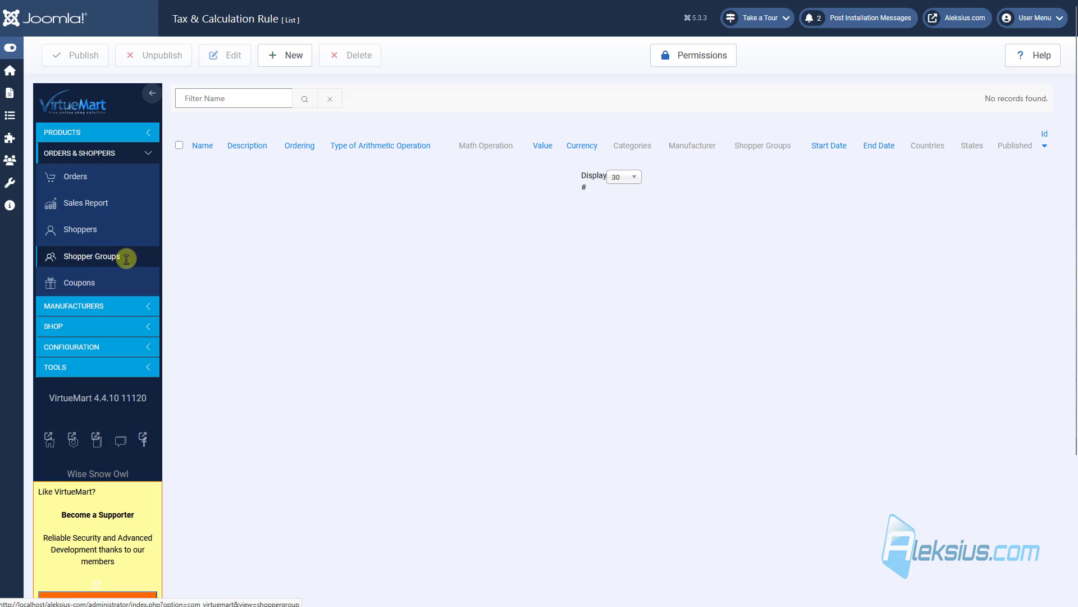
pyautogui.click(103, 130)
pyautogui.click(111, 275)
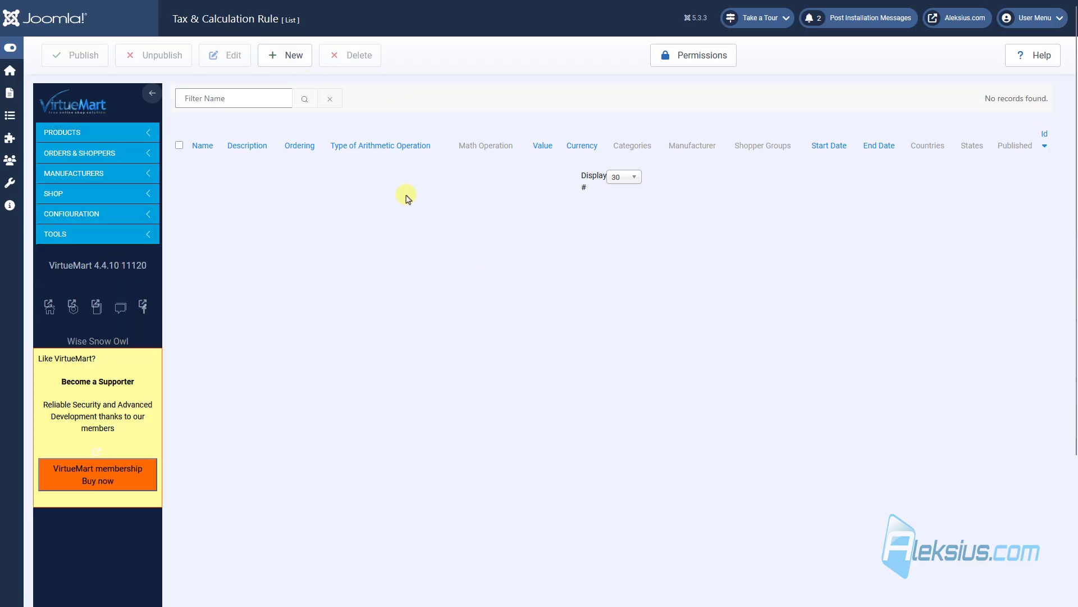
# Create a new tax and calculation rule named VAT and mark it as published
pyautogui.click(281, 55)
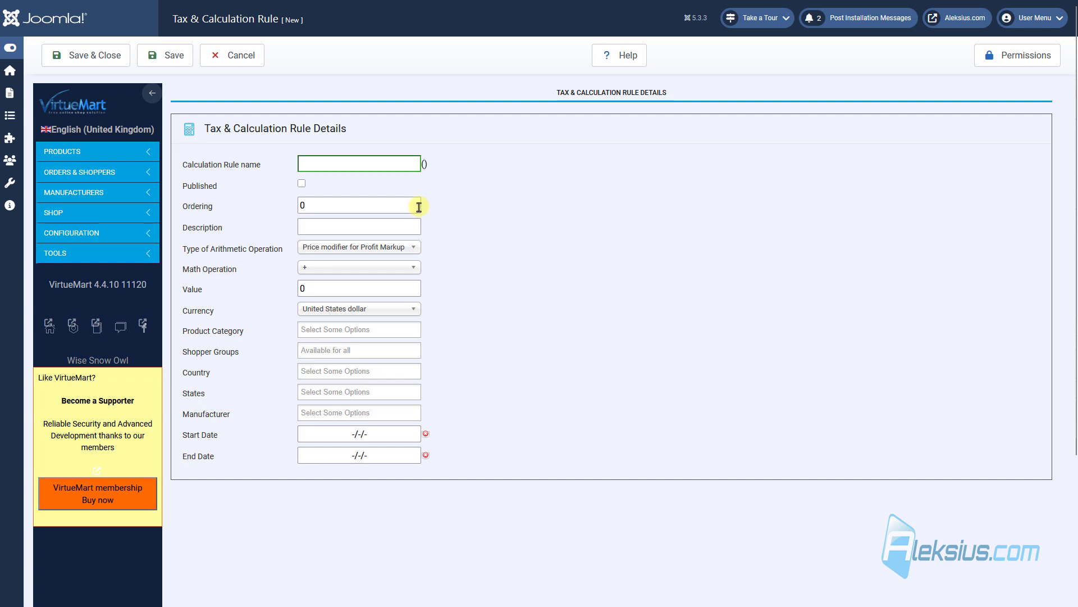
pyautogui.click(354, 163)
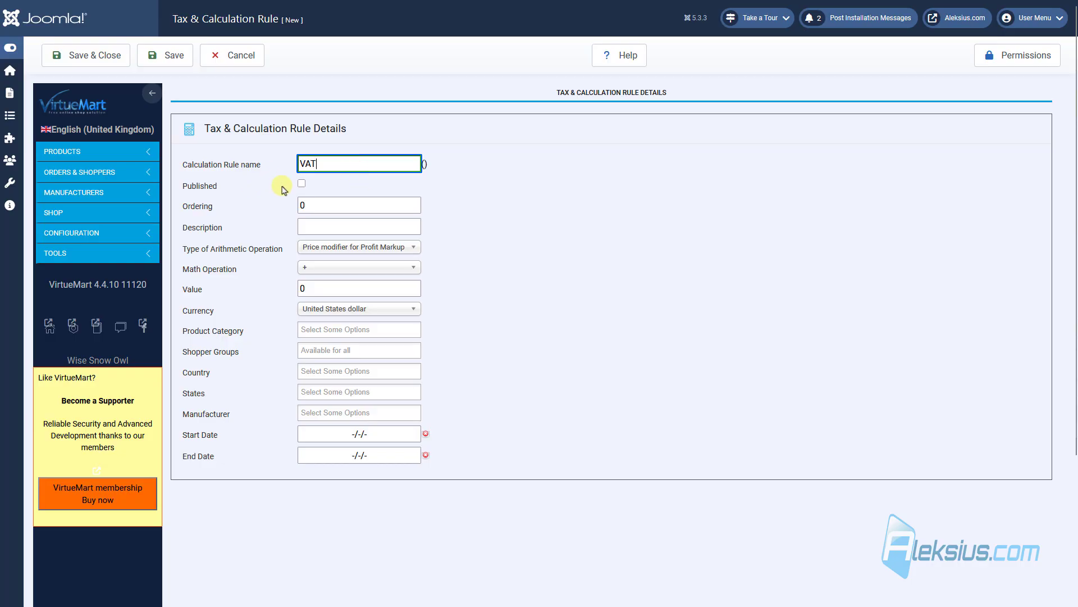
pyautogui.click(302, 184)
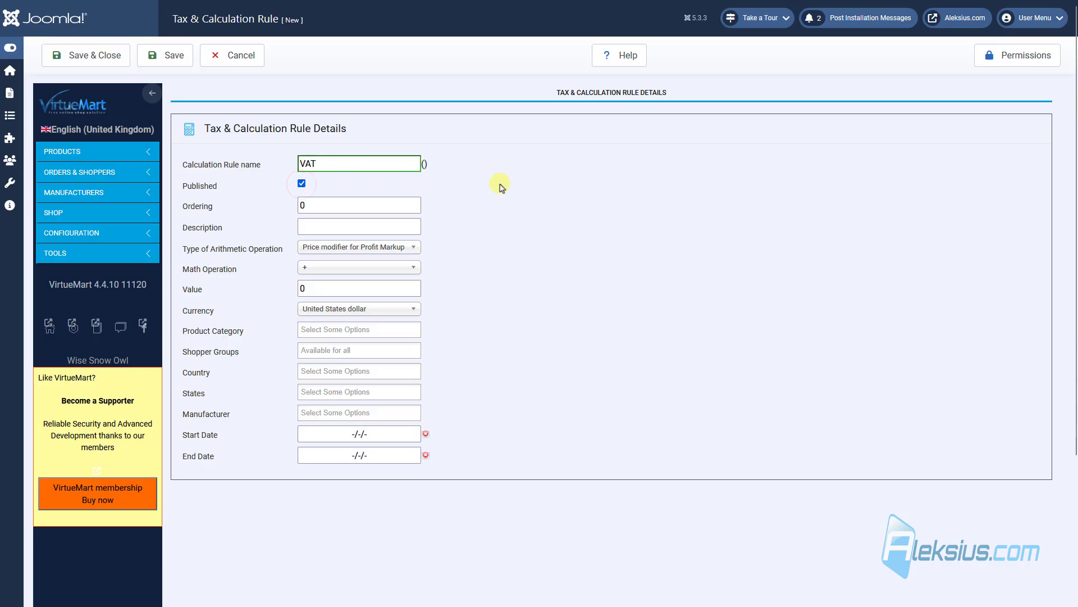
# Set the VAT rule's math operation to +% and its value to 20, and save the rule
pyautogui.click(360, 268)
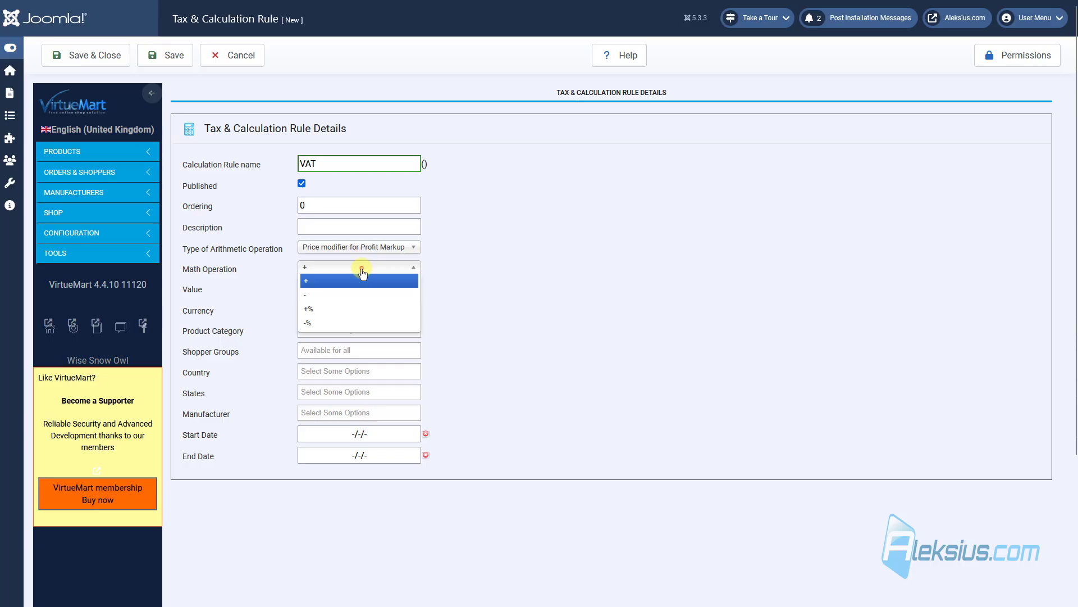
pyautogui.click(371, 309)
pyautogui.doubleClick(332, 288)
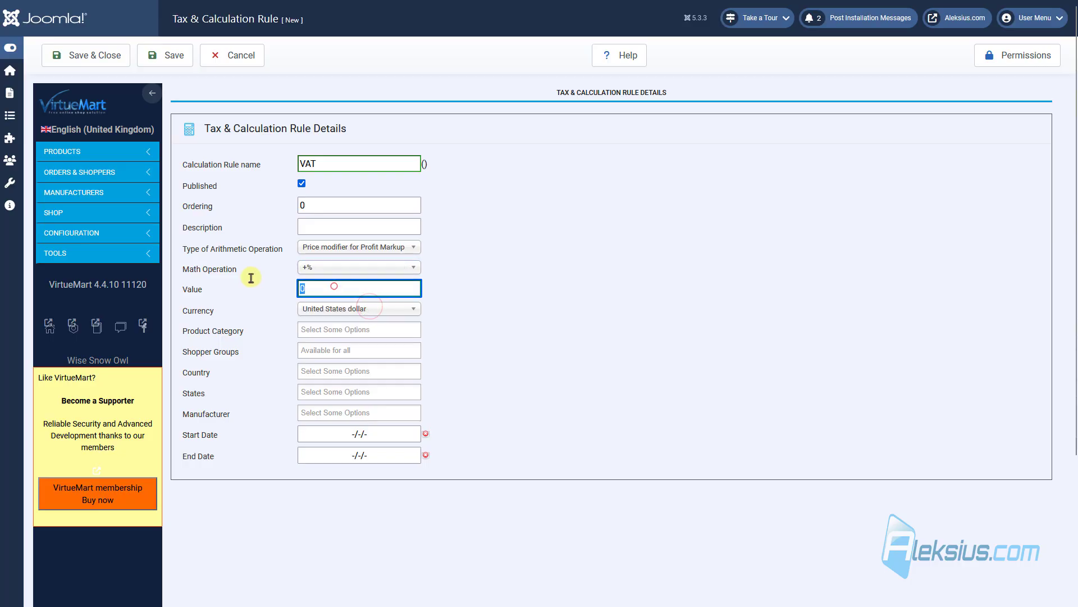
pyautogui.write('20')
pyautogui.click(476, 291)
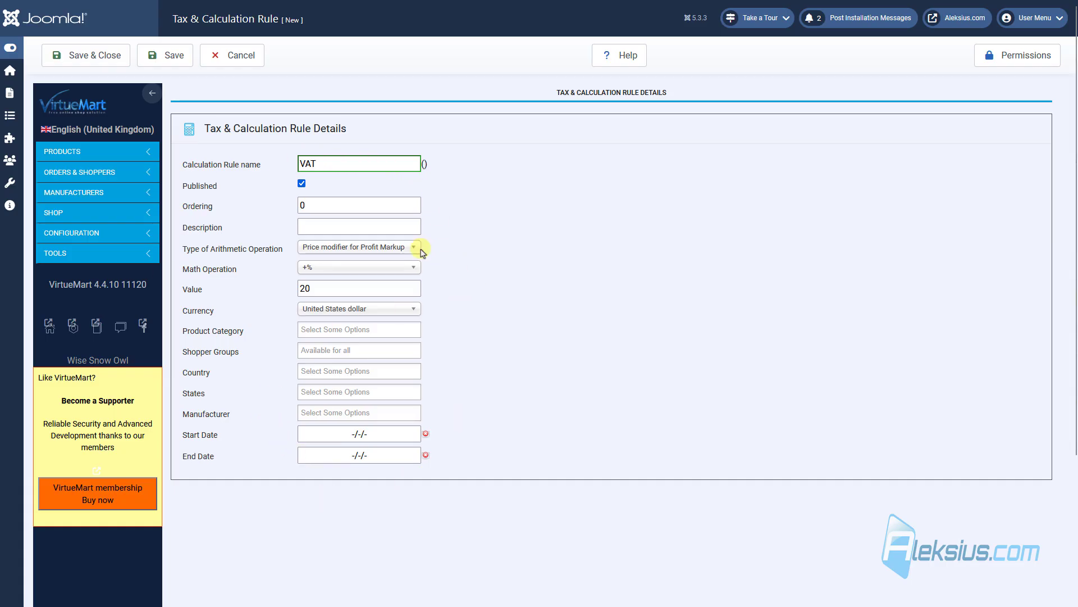
pyautogui.click(180, 60)
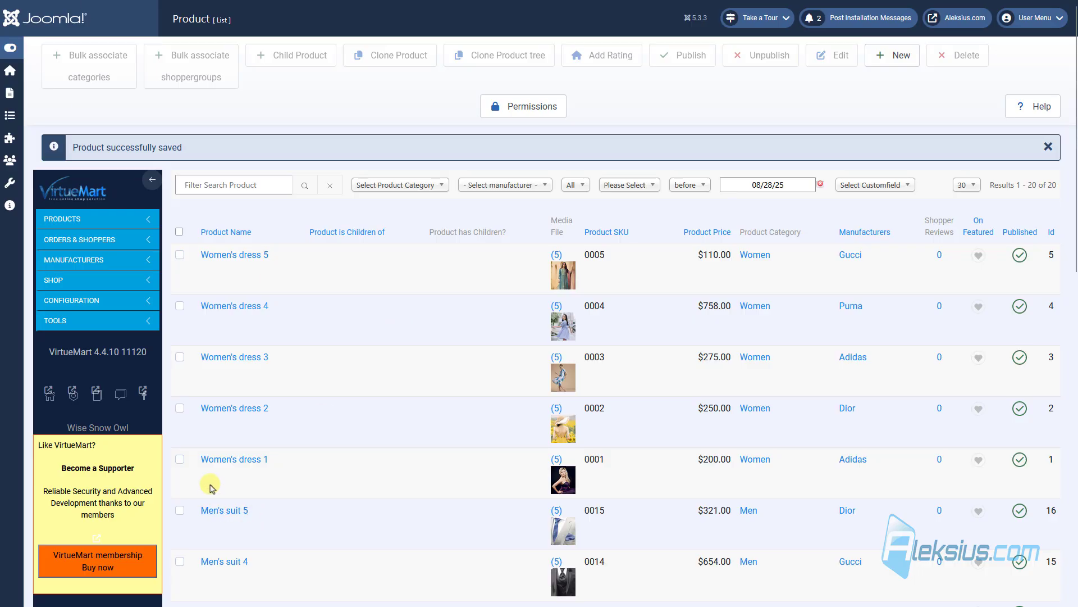
# View the Product Information of Women's dress 1, and save the VAT rule restricted to the Girls product category
pyautogui.click(241, 459)
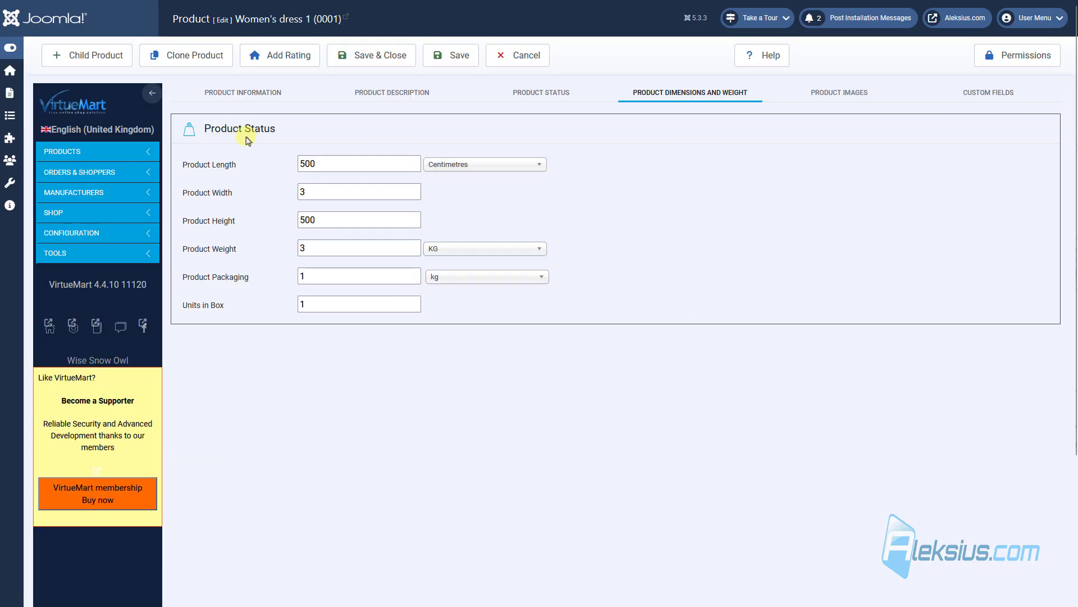
pyautogui.click(244, 94)
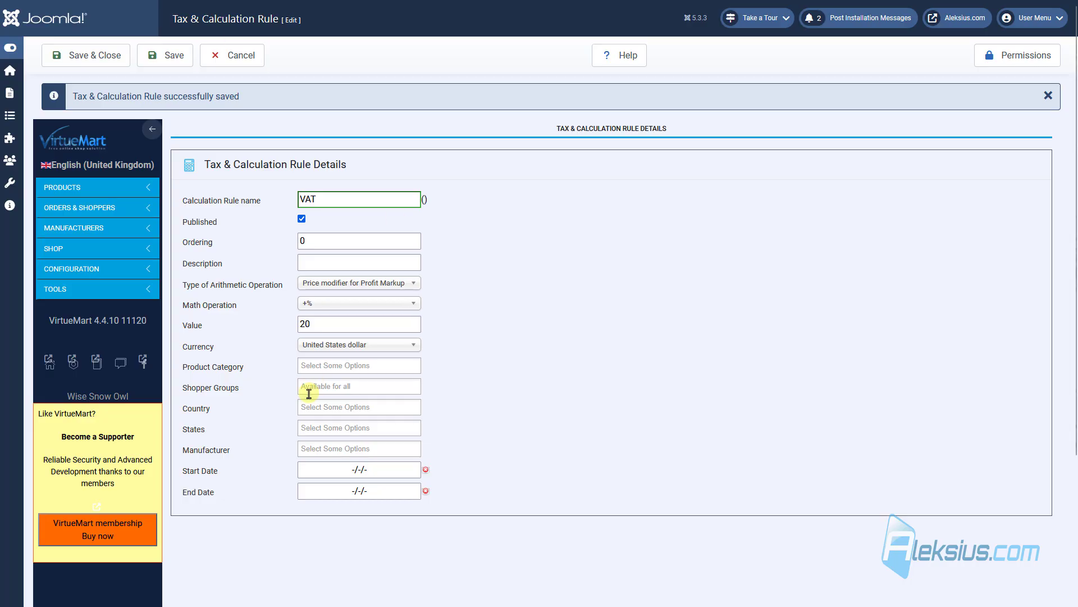
pyautogui.click(339, 368)
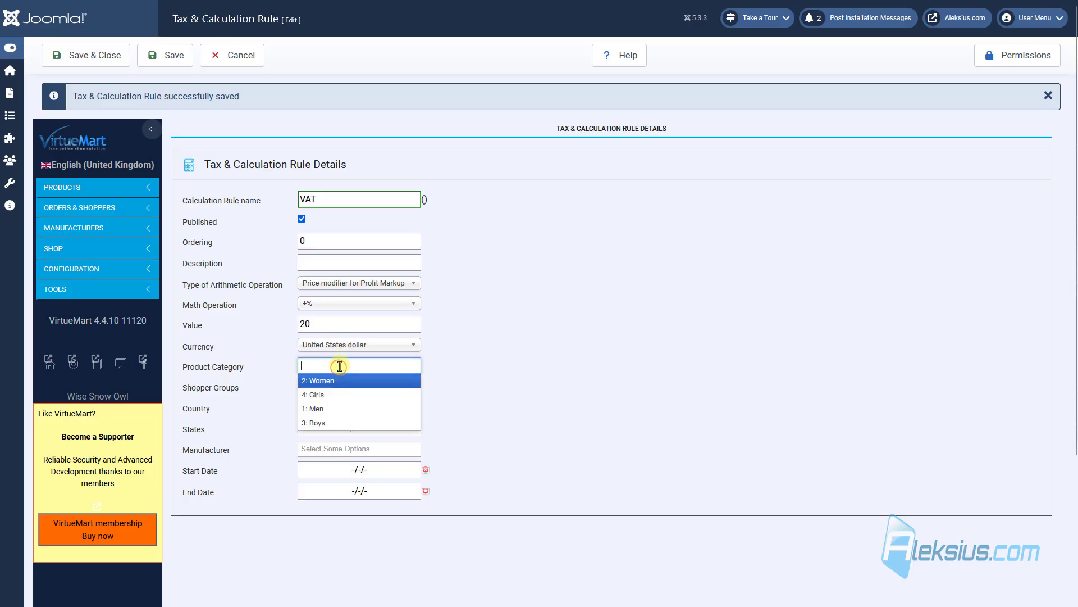
pyautogui.click(339, 394)
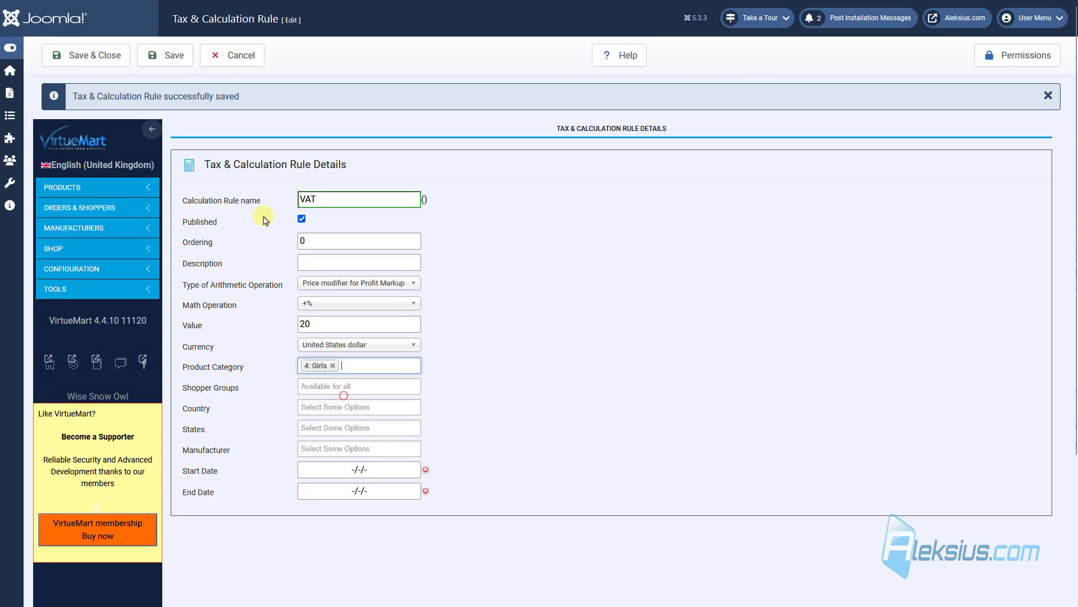
pyautogui.click(177, 55)
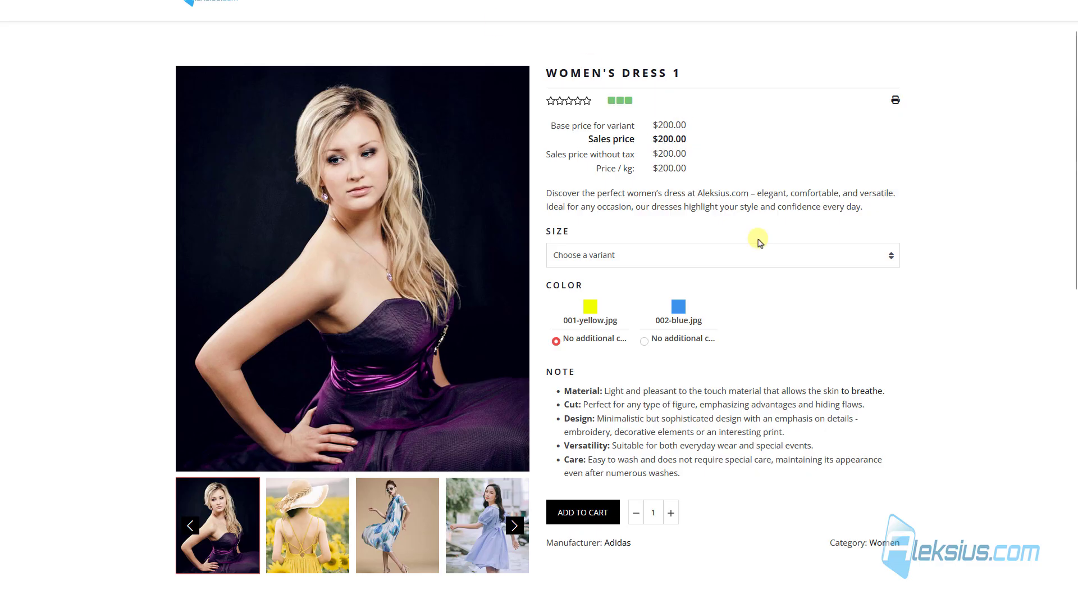
# Check the prices in the storefront's Girls category and open the Girl's dress 2 page
pyautogui.scroll(2, 690, 187)
pyautogui.moveTo(883, 52)
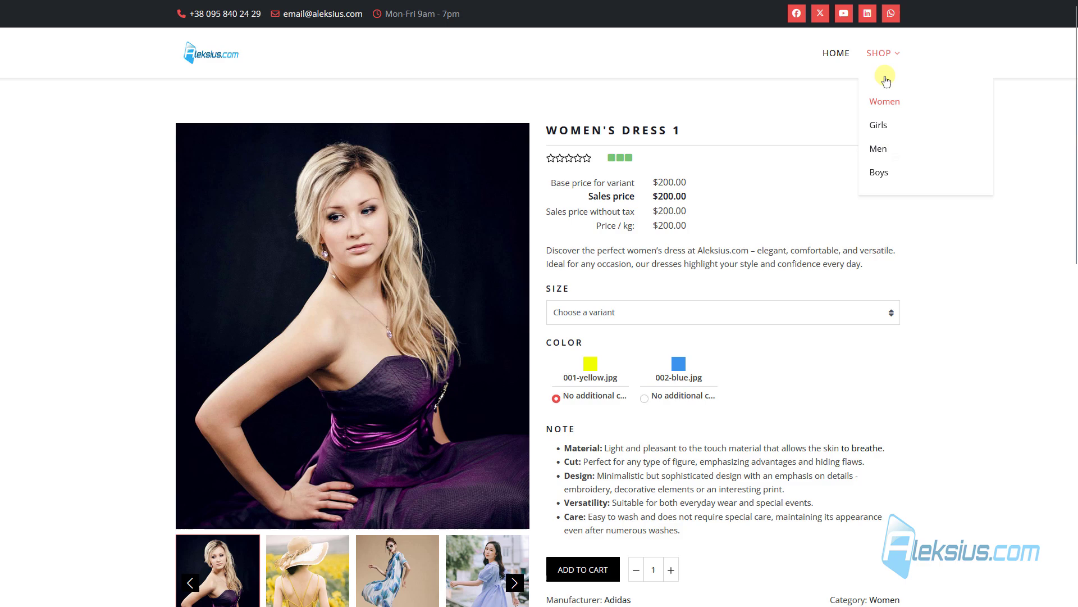
pyautogui.click(882, 122)
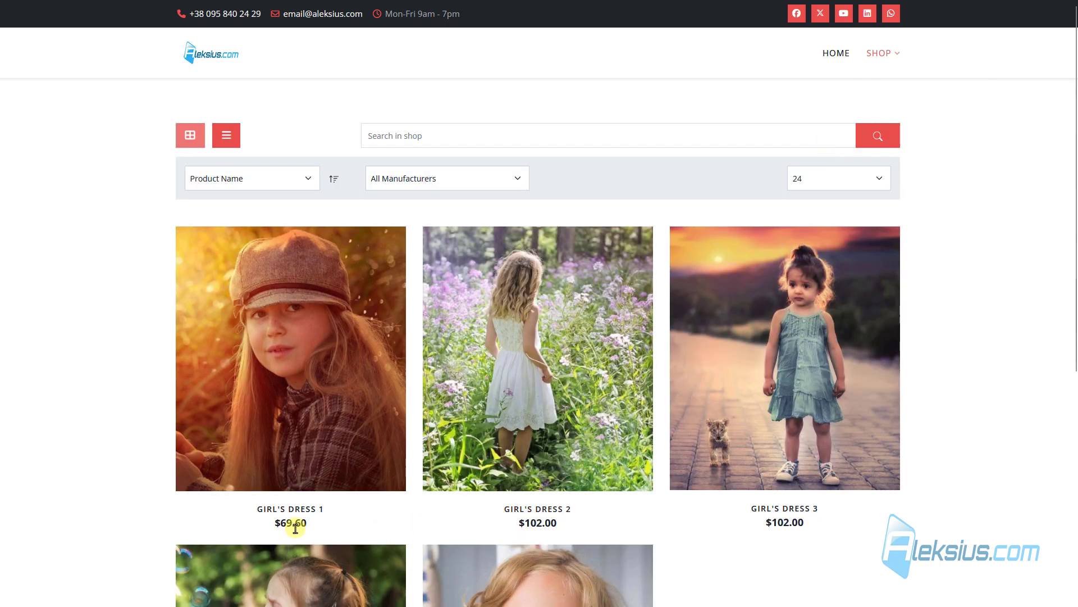
pyautogui.click(542, 522)
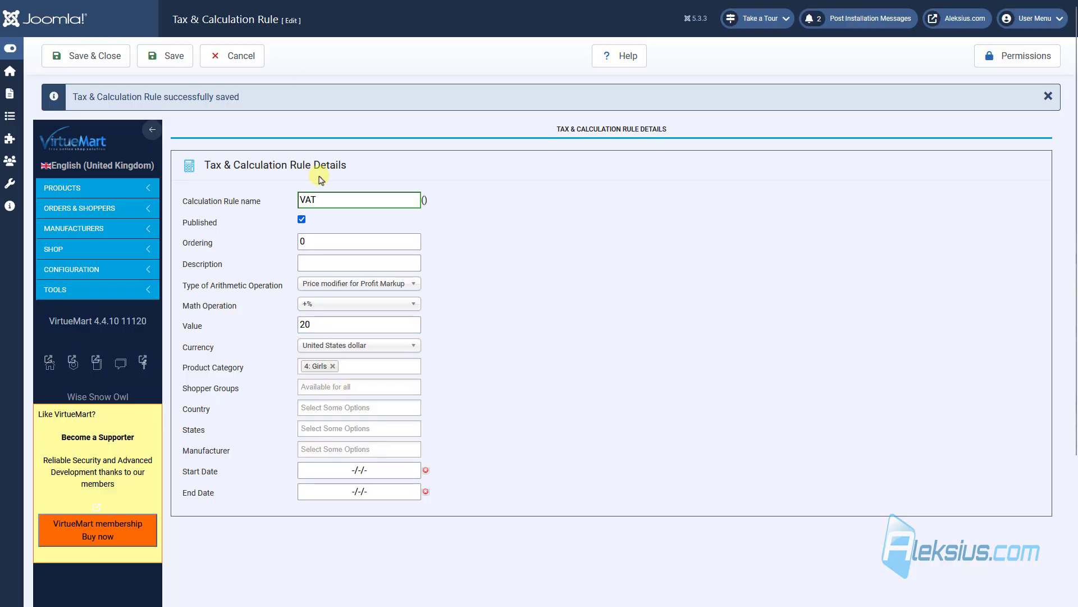
# Save the VAT rule unpublished, clear its Girls category, publish it again, and save and close it
pyautogui.click(169, 46)
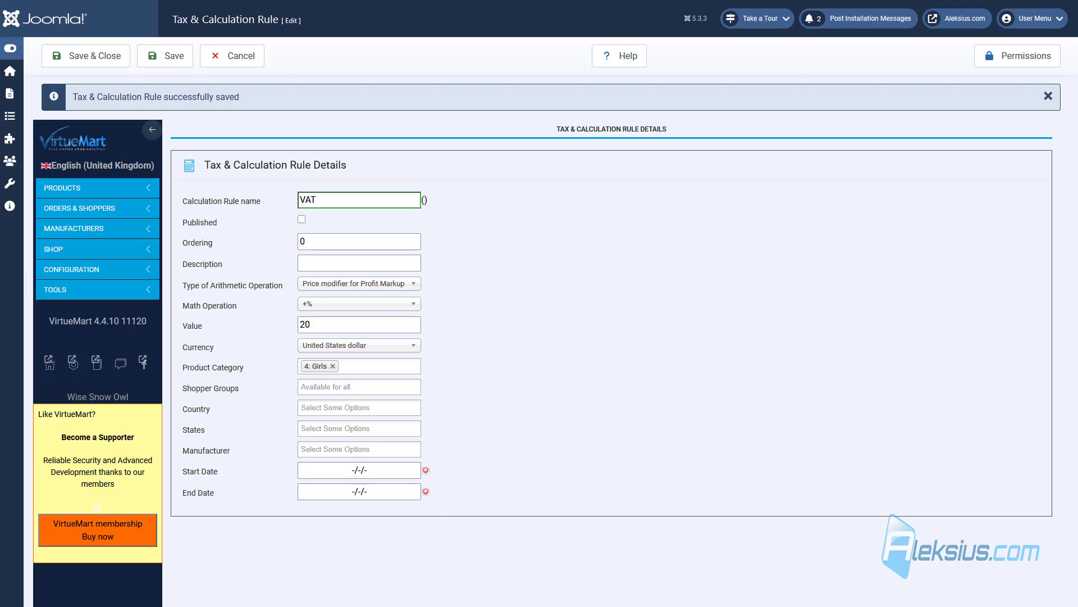
pyautogui.click(333, 366)
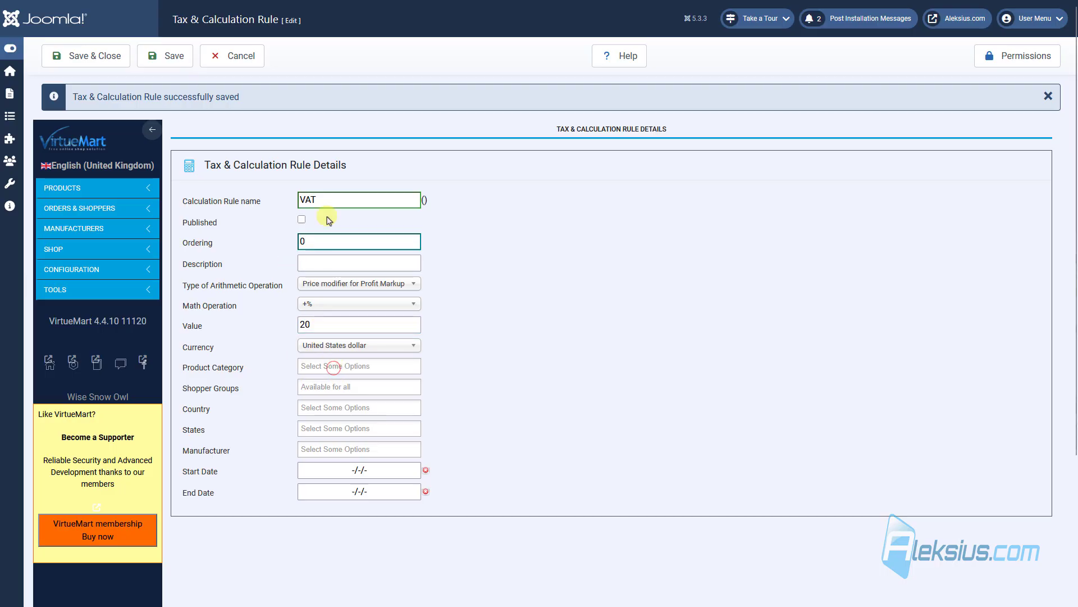
pyautogui.click(303, 220)
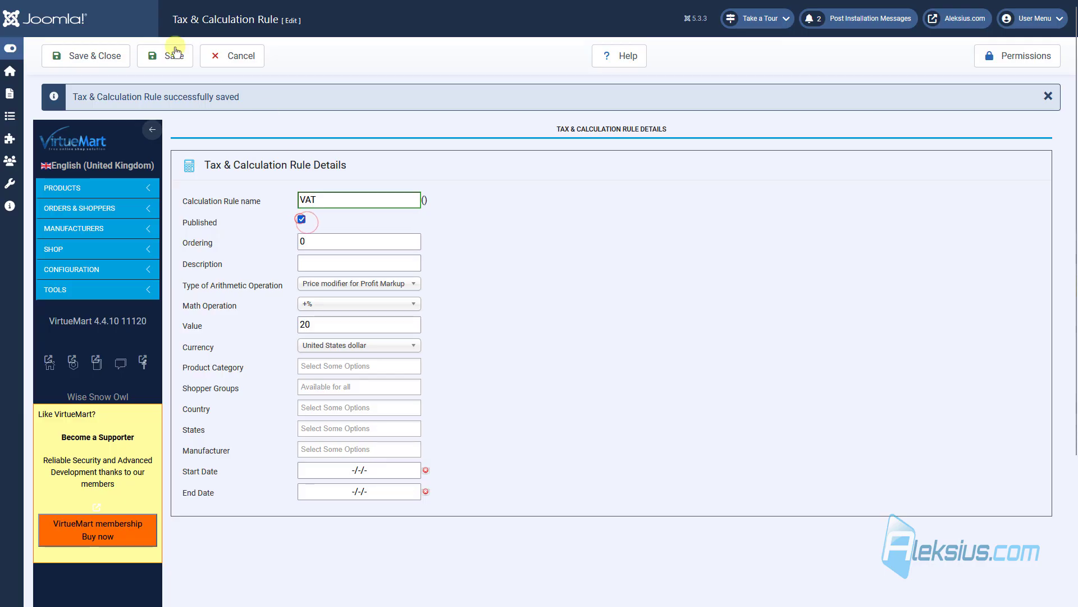
pyautogui.click(107, 56)
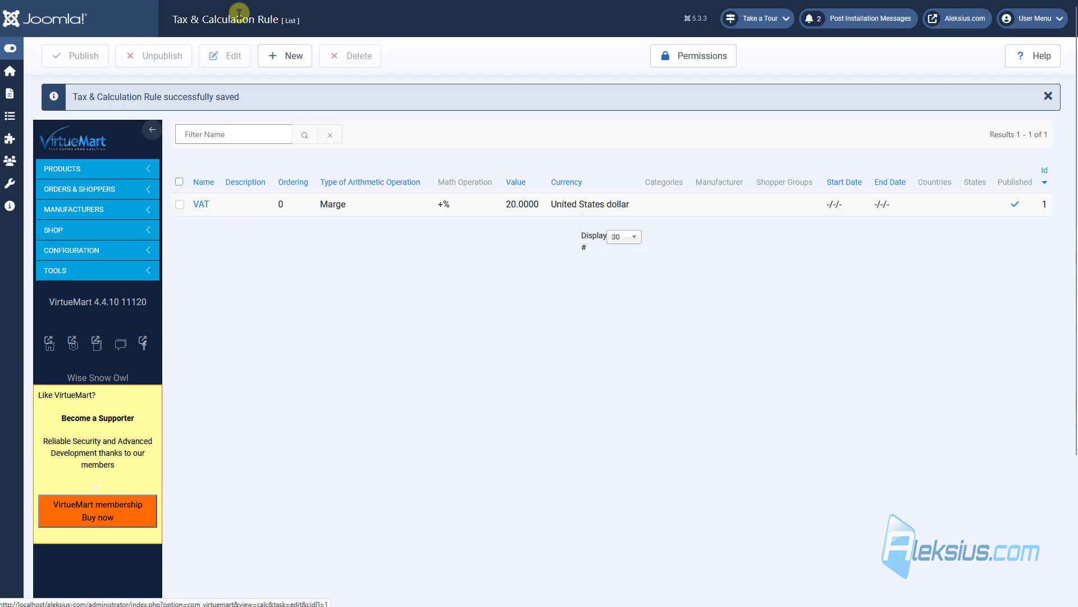
# Check the prices in the storefront's Women category and open the Women's dress 1 page
pyautogui.click(337, 0)
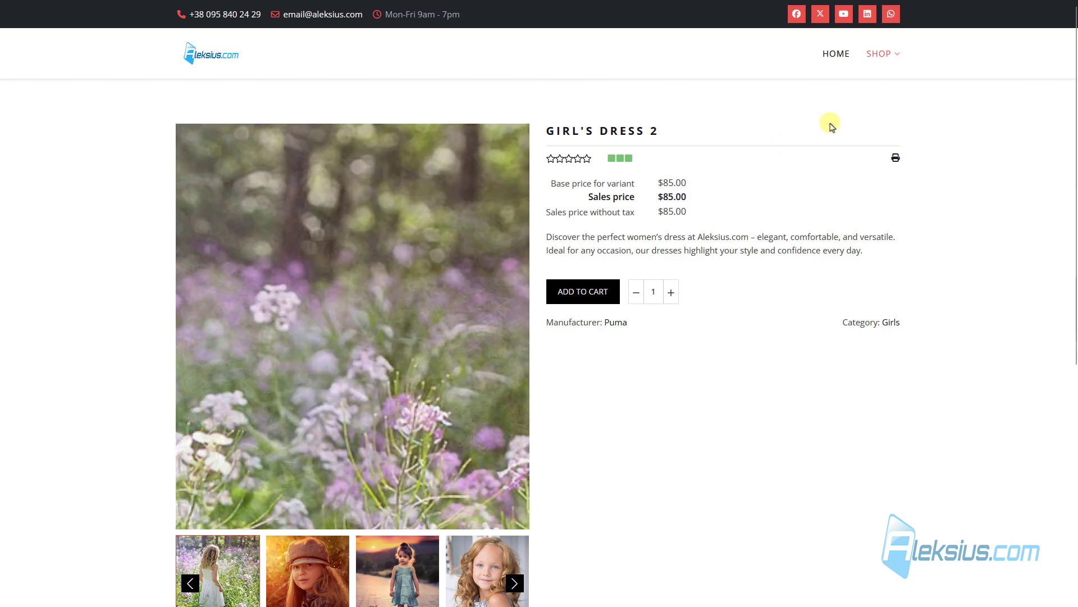
pyautogui.moveTo(876, 56)
pyautogui.click(880, 100)
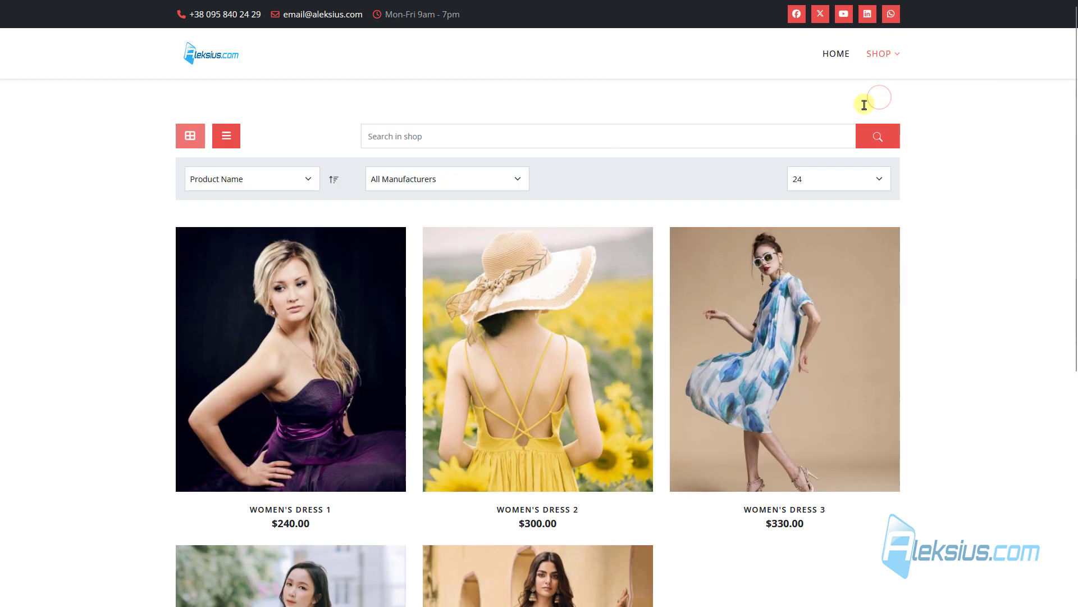
pyautogui.click(387, 473)
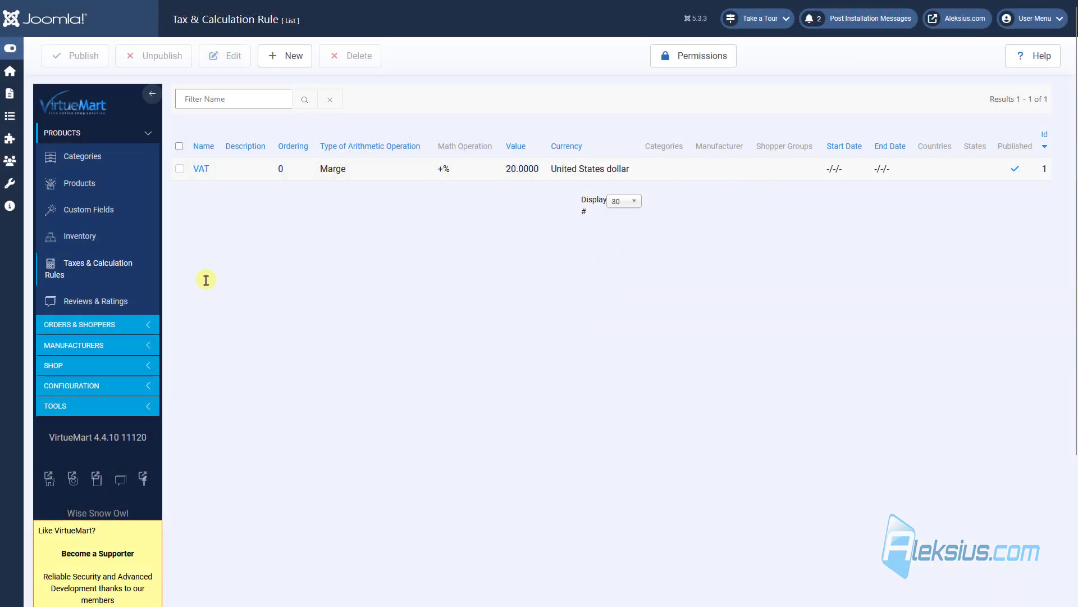
# Open Reviews & Ratings in the administration, and view the Reviews section on the Women's dress 1 storefront page
pyautogui.click(108, 302)
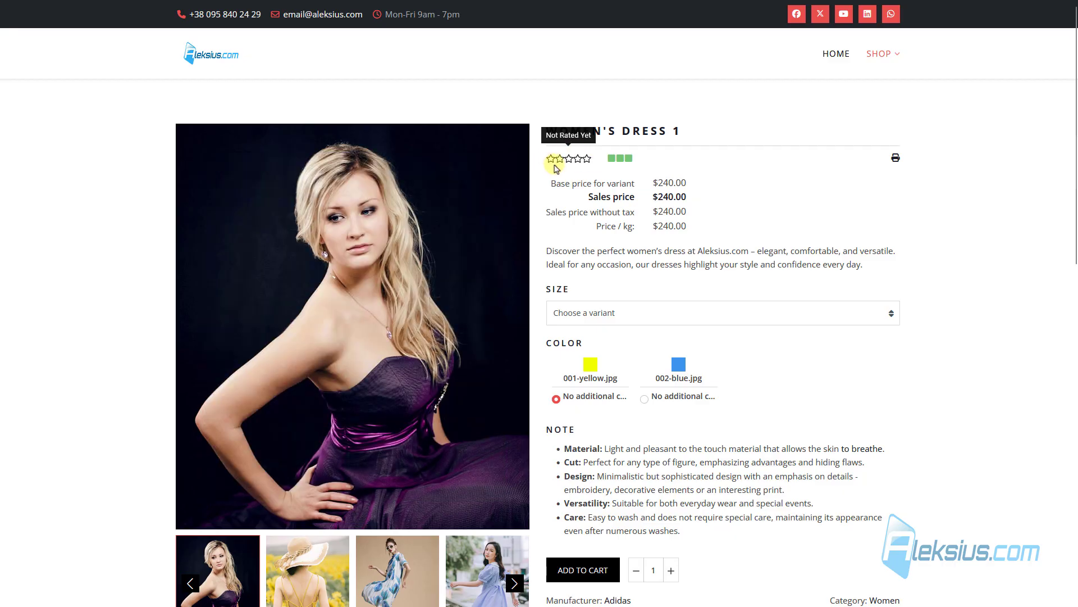
pyautogui.scroll(-7, 573, 160)
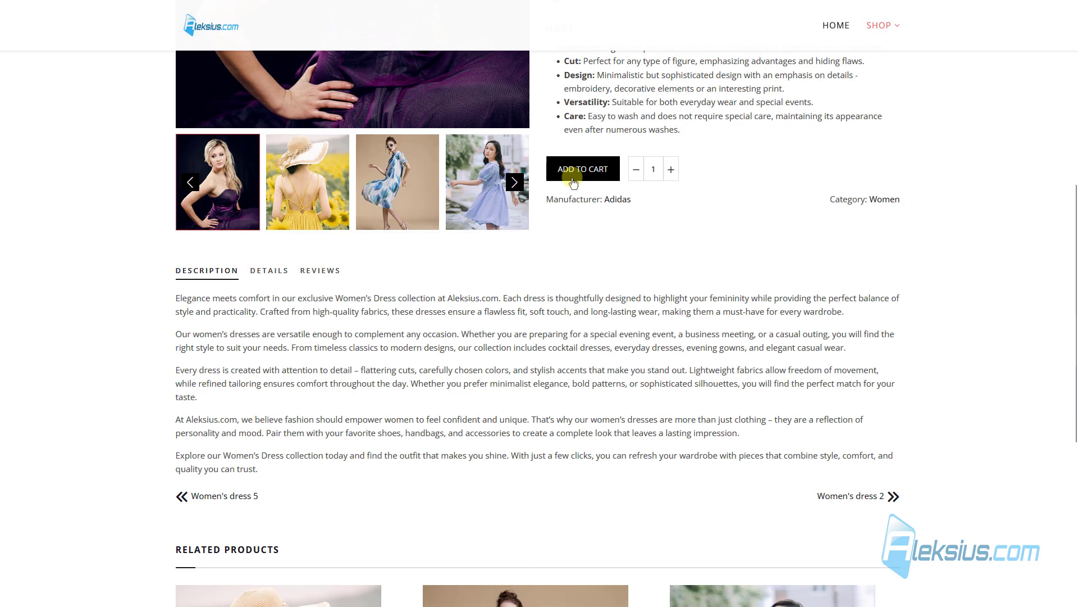
pyautogui.click(321, 271)
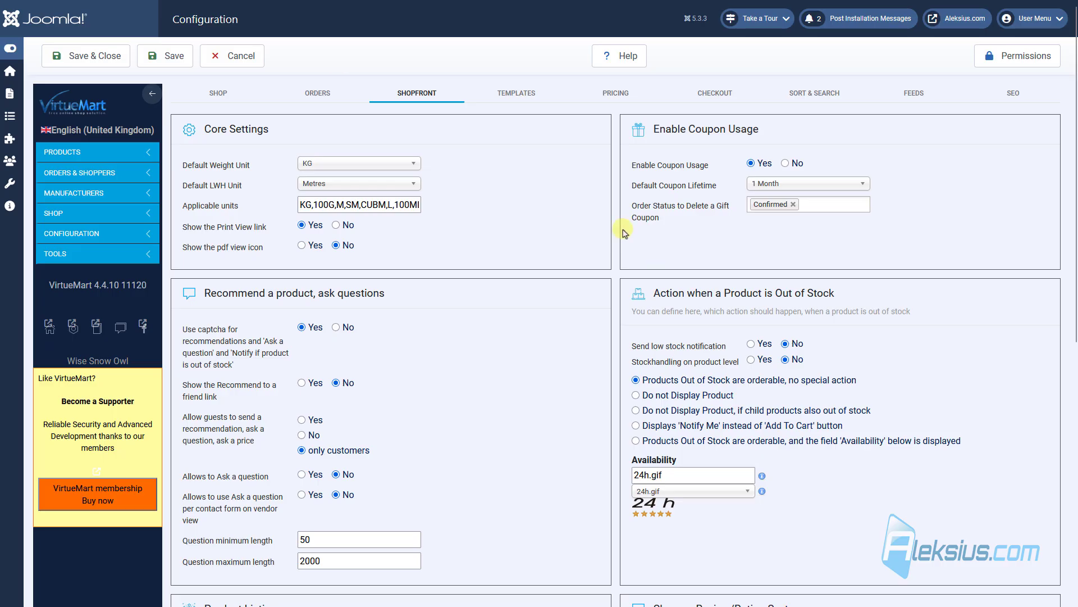
# Enable the review system for registered users in the Shopper Review/Rating System settings and save the configuration
pyautogui.moveTo(656, 346)
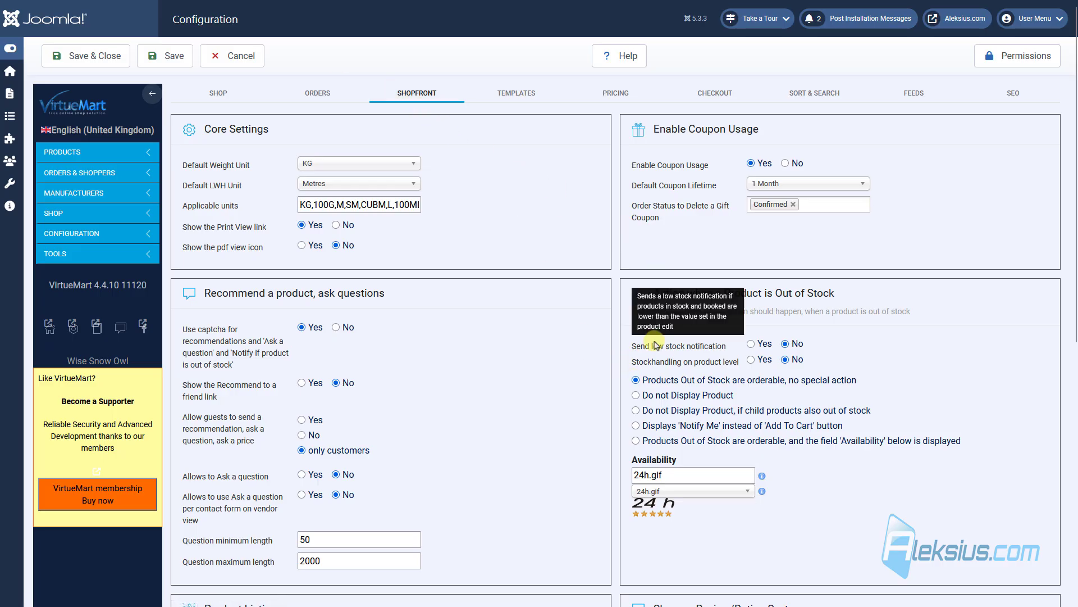
pyautogui.scroll(-7, 656, 345)
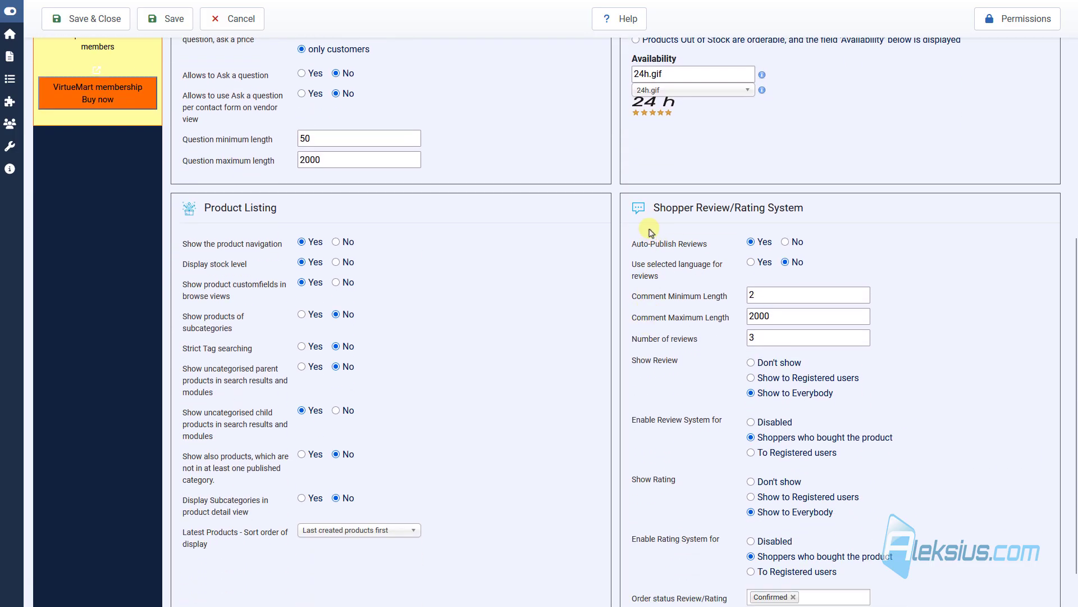
pyautogui.scroll(-1, 715, 214)
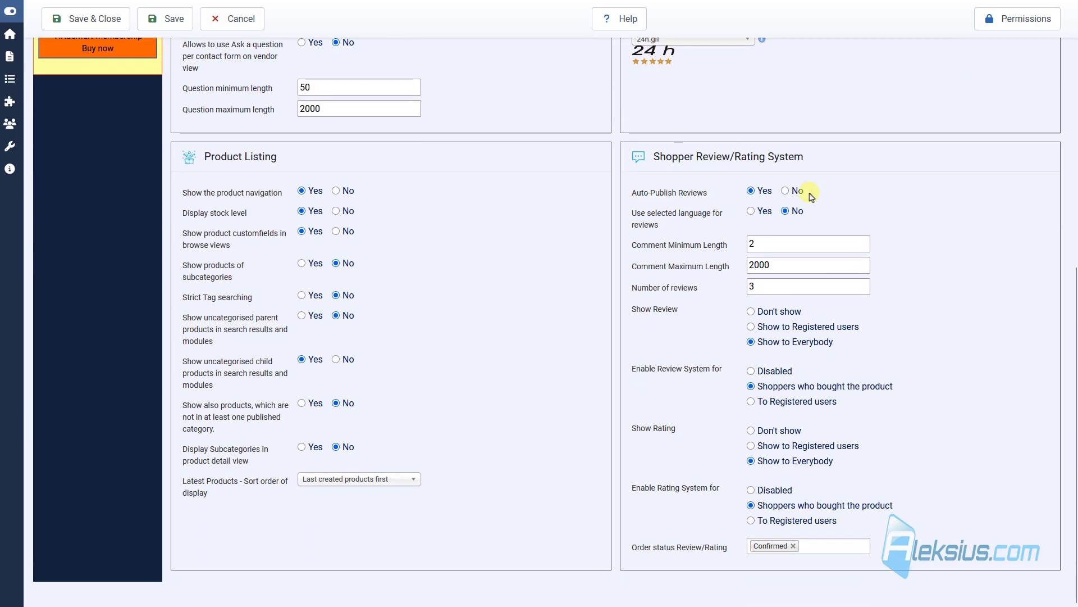
pyautogui.click(750, 401)
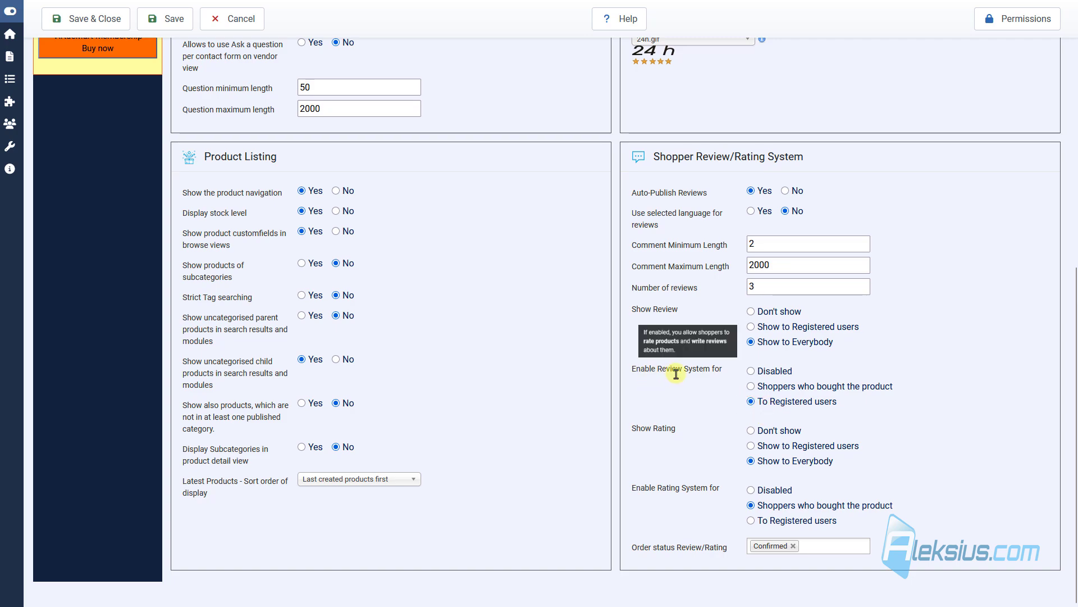
pyautogui.click(166, 18)
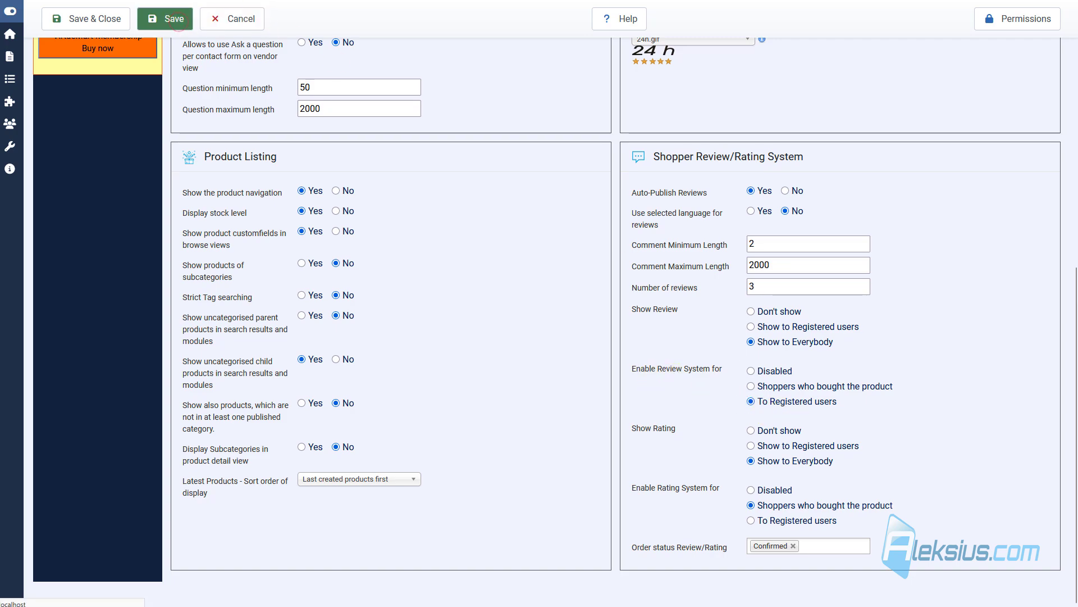
# Reload the Women's dress 1 storefront page and check its Reviews section
pyautogui.click(368, 1)
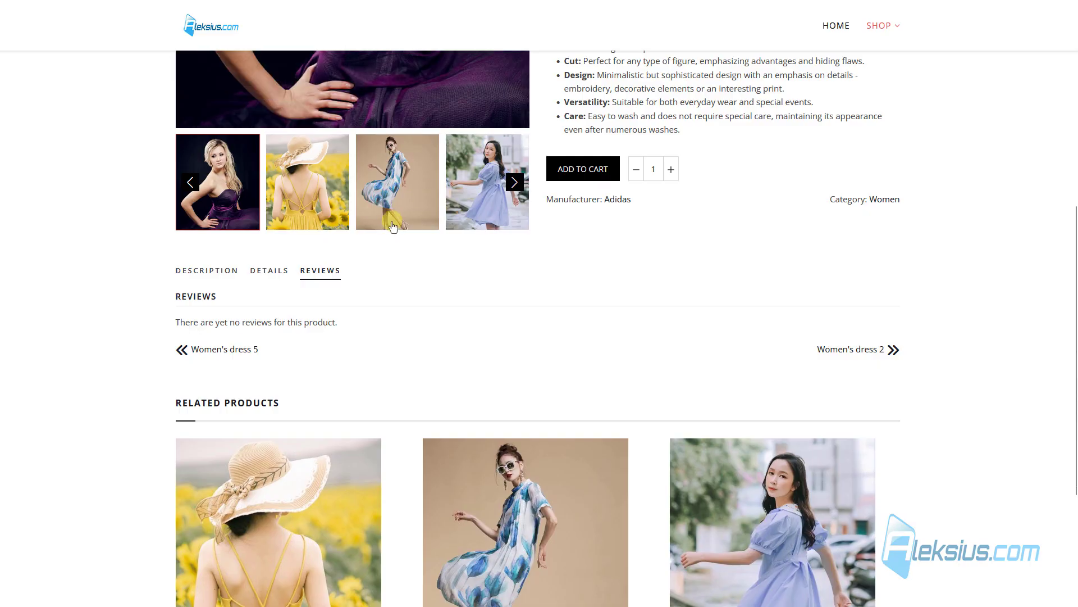
pyautogui.press('F5')
pyautogui.click(328, 270)
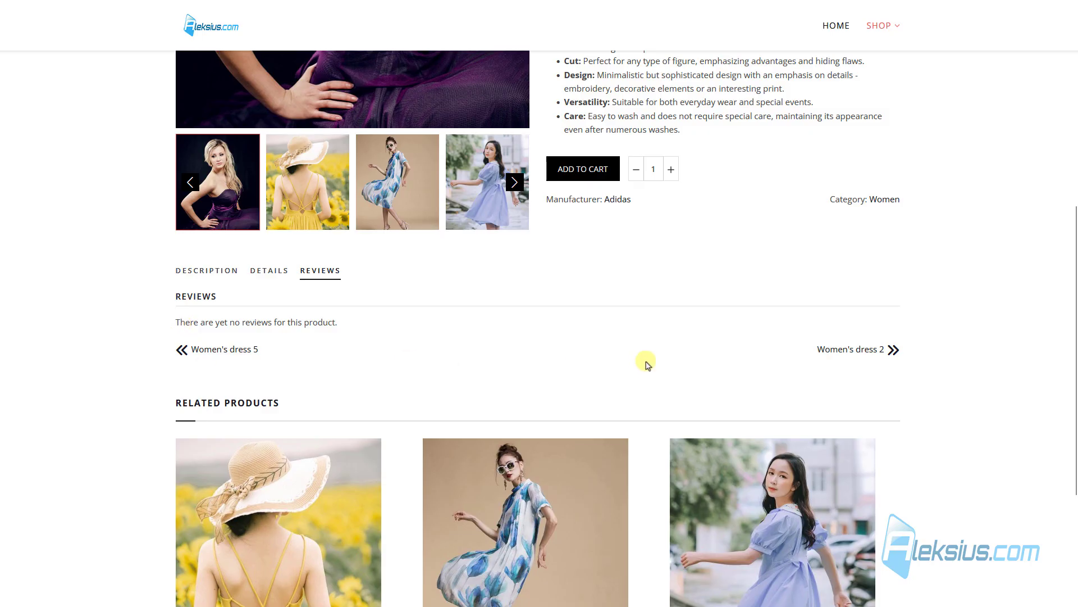
pyautogui.scroll(7, 324, 336)
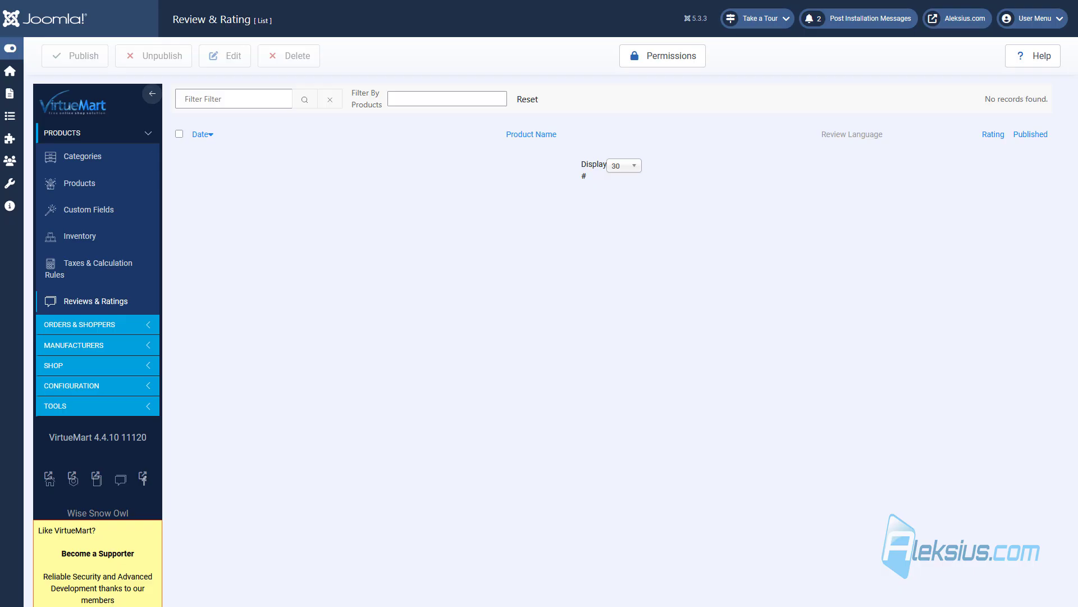
# Open the Joomla user management list from the administration and display its options
pyautogui.click(11, 49)
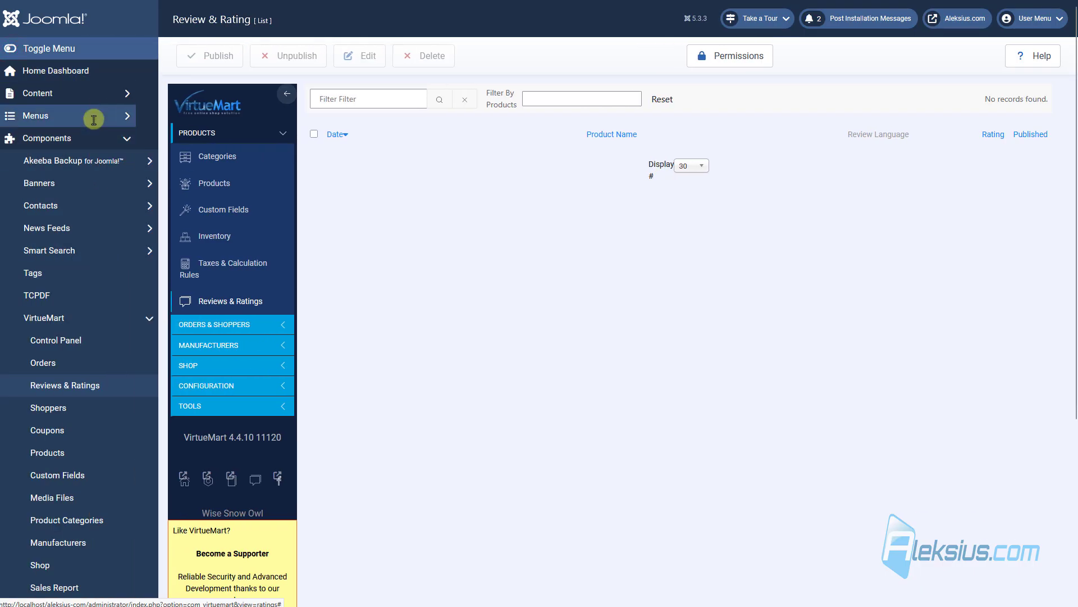
pyautogui.click(149, 322)
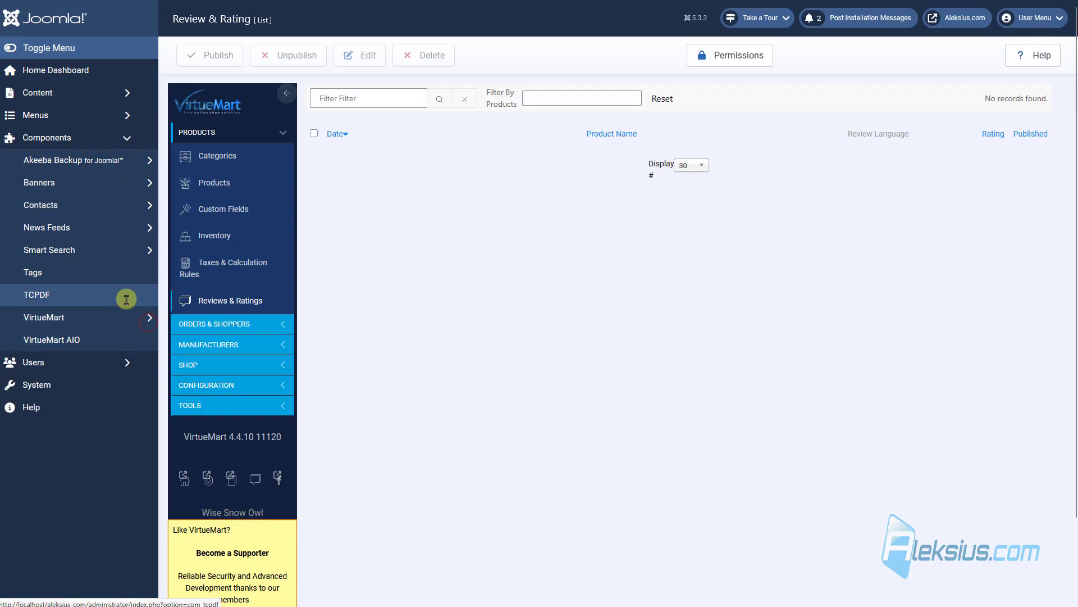
pyautogui.scroll(-2, 58, 281)
pyautogui.rightClick(37, 266)
pyautogui.click(75, 281)
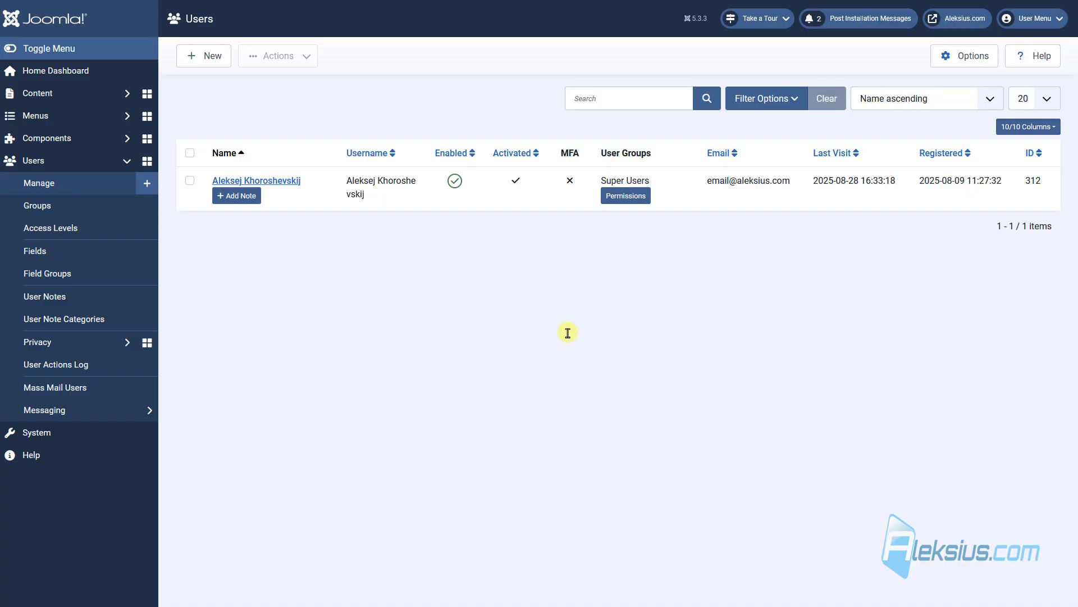
pyautogui.click(947, 57)
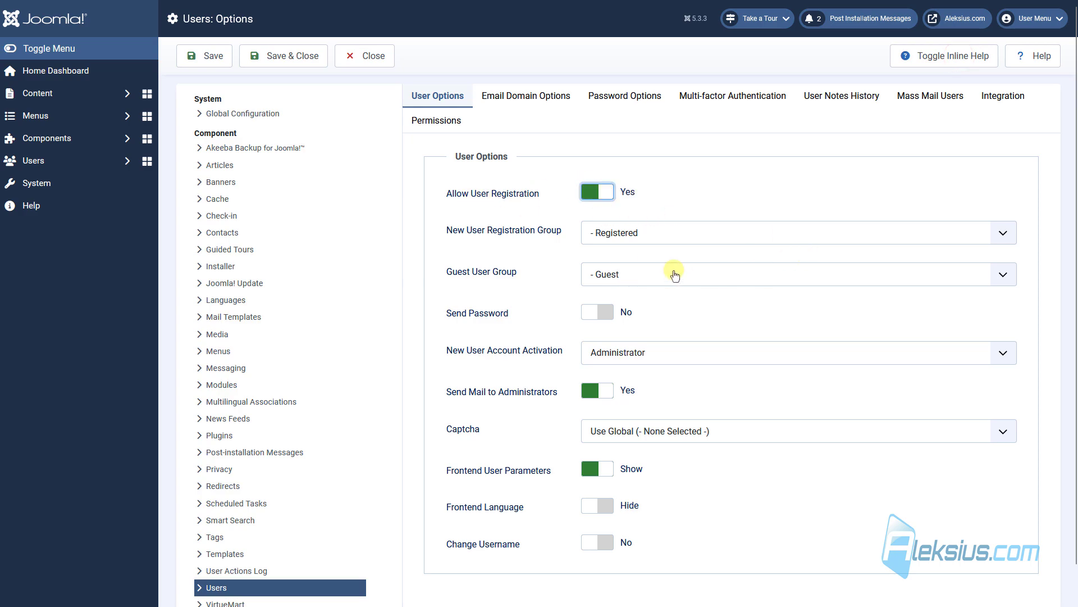
# Turn off Send Mail to Administrators, set New User Account Activation to None, and save and close the user options
pyautogui.click(603, 395)
pyautogui.click(640, 349)
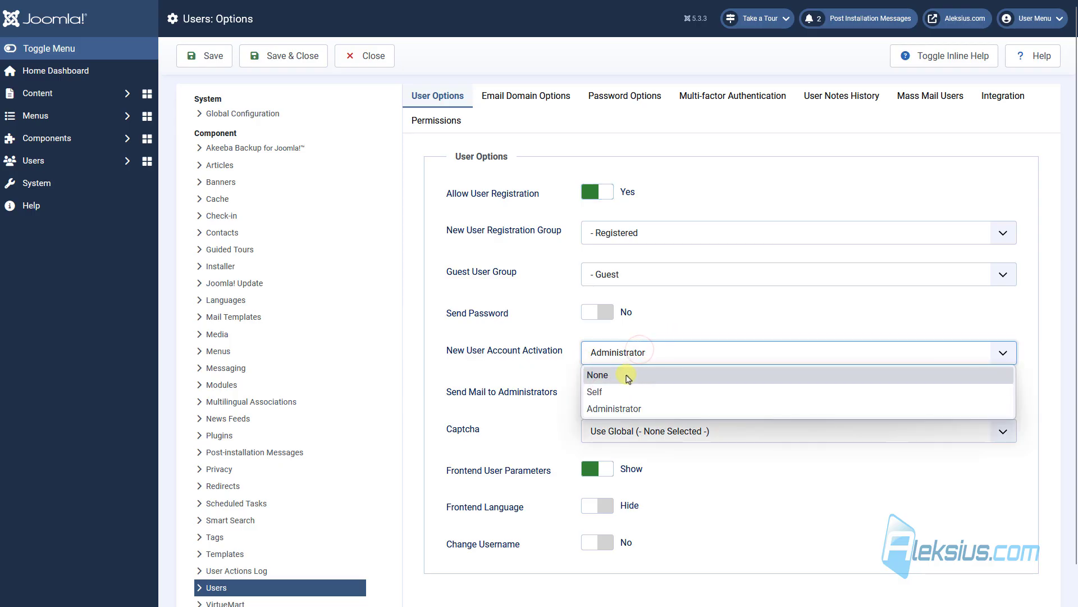
pyautogui.click(628, 376)
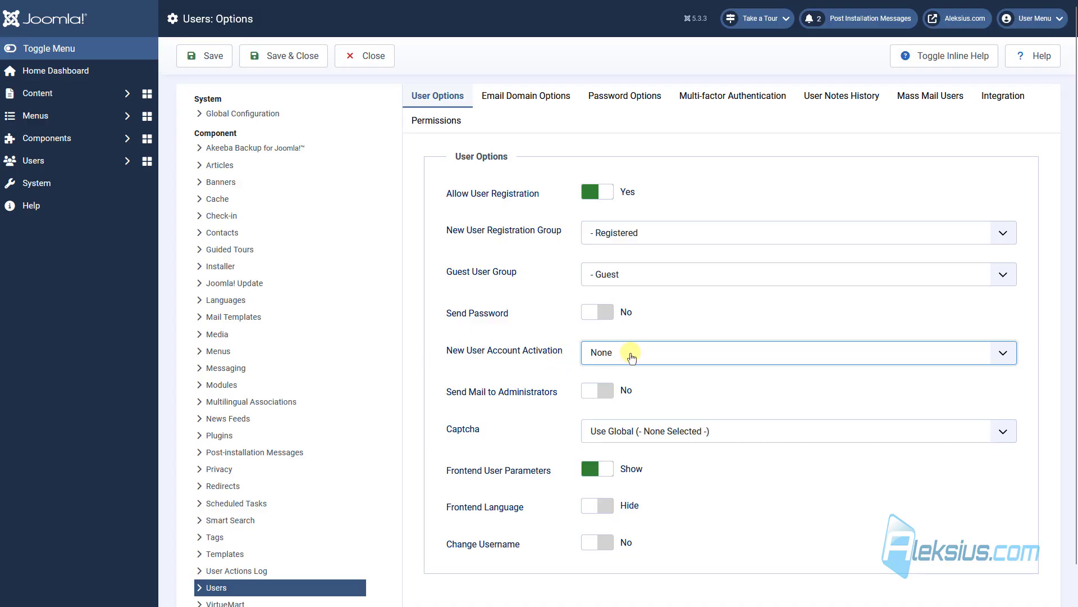
pyautogui.click(293, 56)
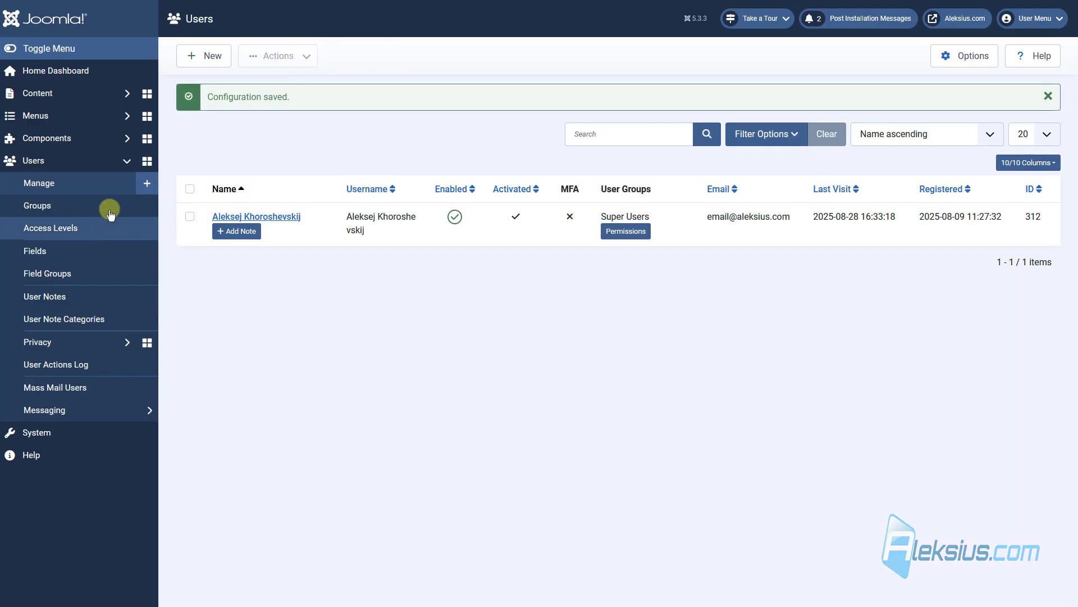
# Create a new Main Menu item and set its type to the Users Login Form
pyautogui.click(58, 117)
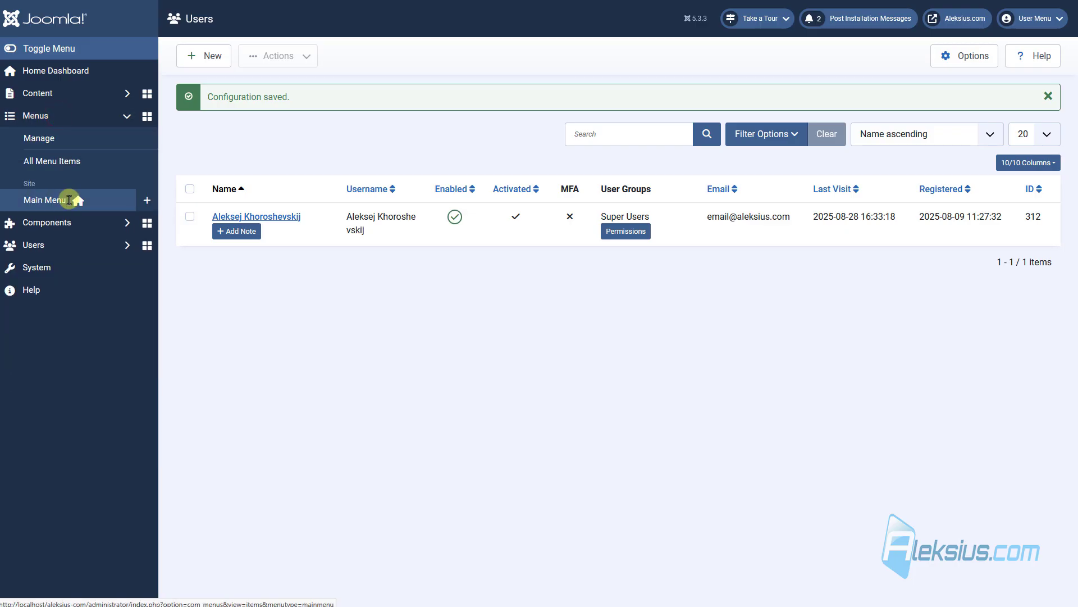
pyautogui.click(45, 203)
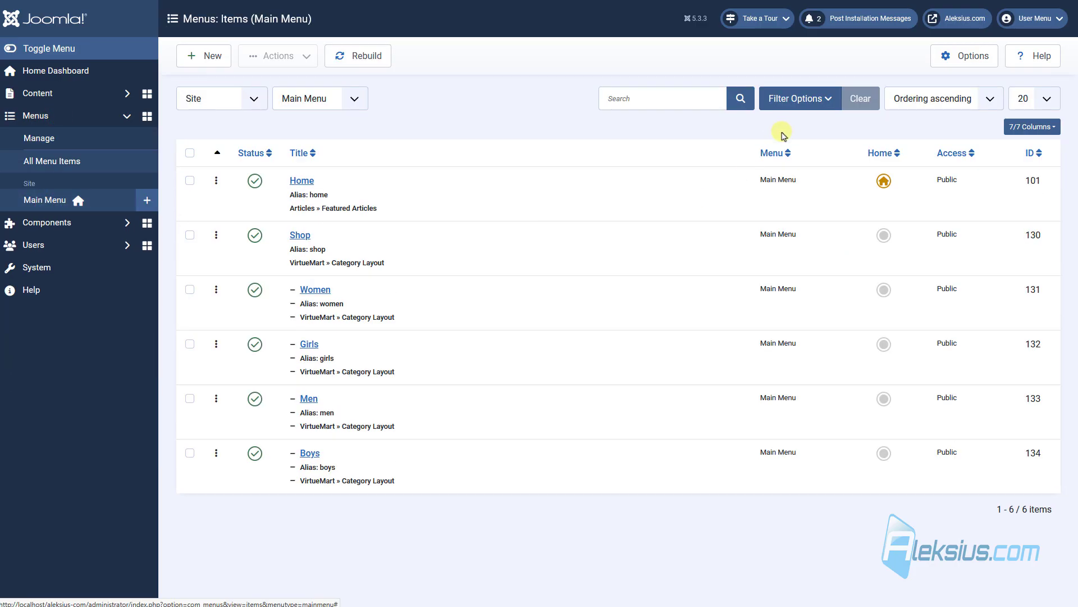
pyautogui.click(213, 59)
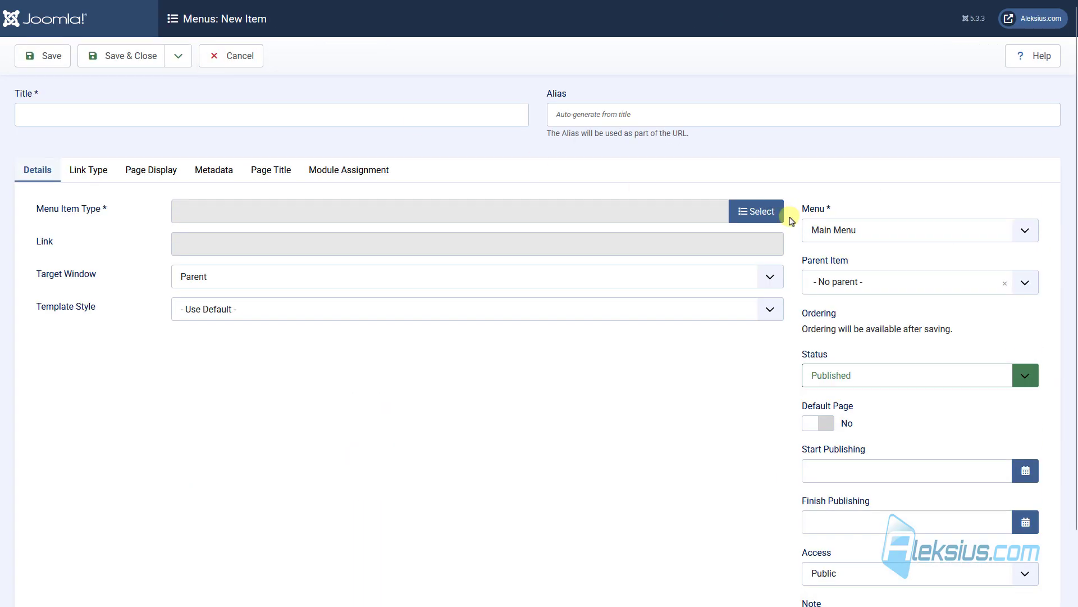
pyautogui.click(761, 214)
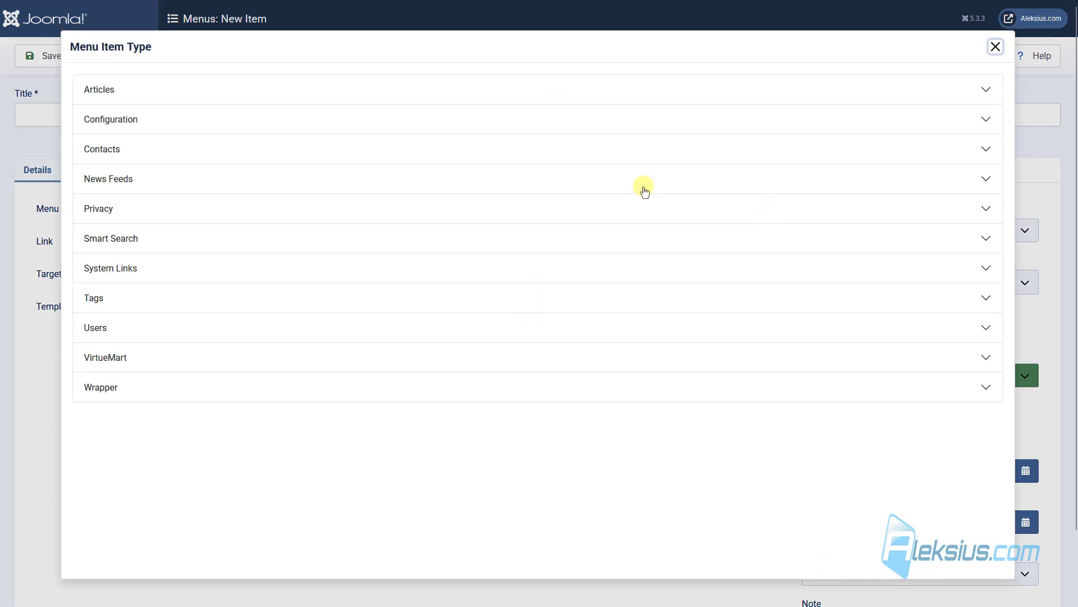
pyautogui.click(105, 332)
pyautogui.scroll(-3, 204, 185)
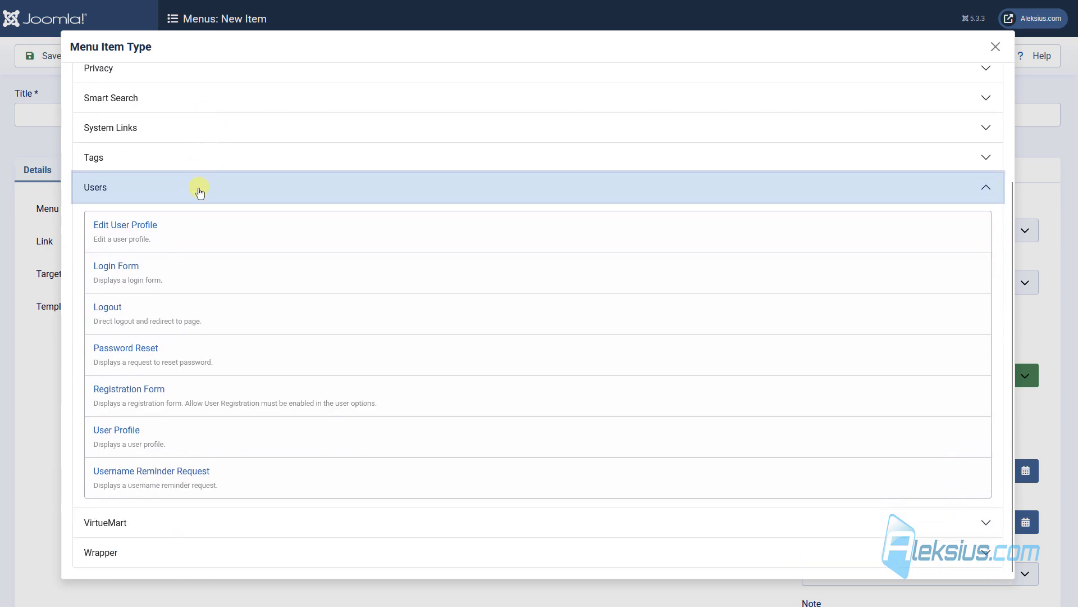
pyautogui.click(113, 268)
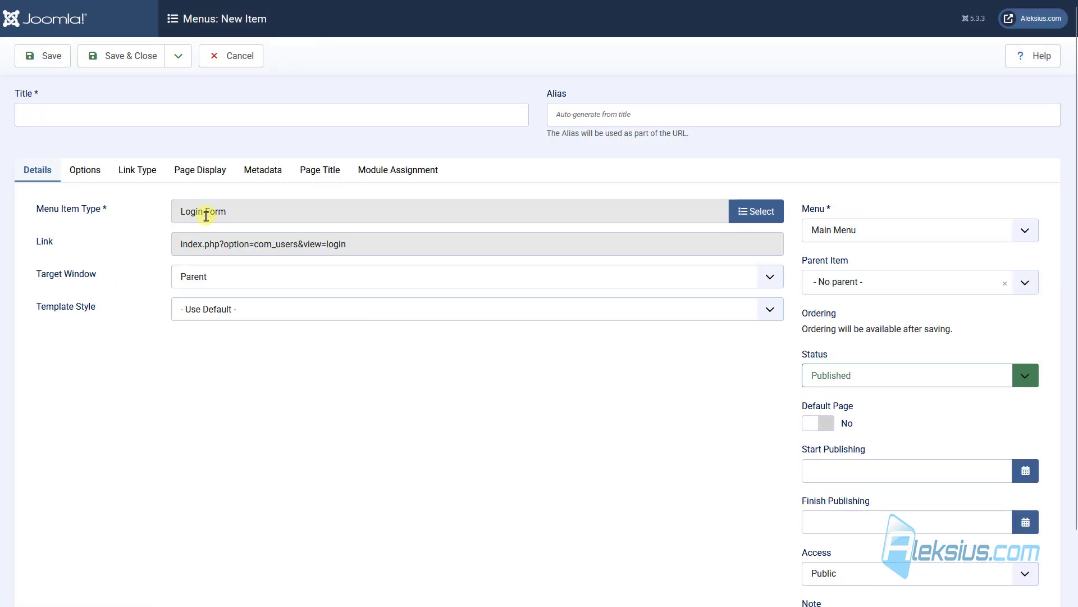
# Title the new menu item Login by copying the word from its menu item type, and save it
pyautogui.doubleClick(203, 214)
pyautogui.hotkey('ctrl', 'c')
pyautogui.click(72, 110)
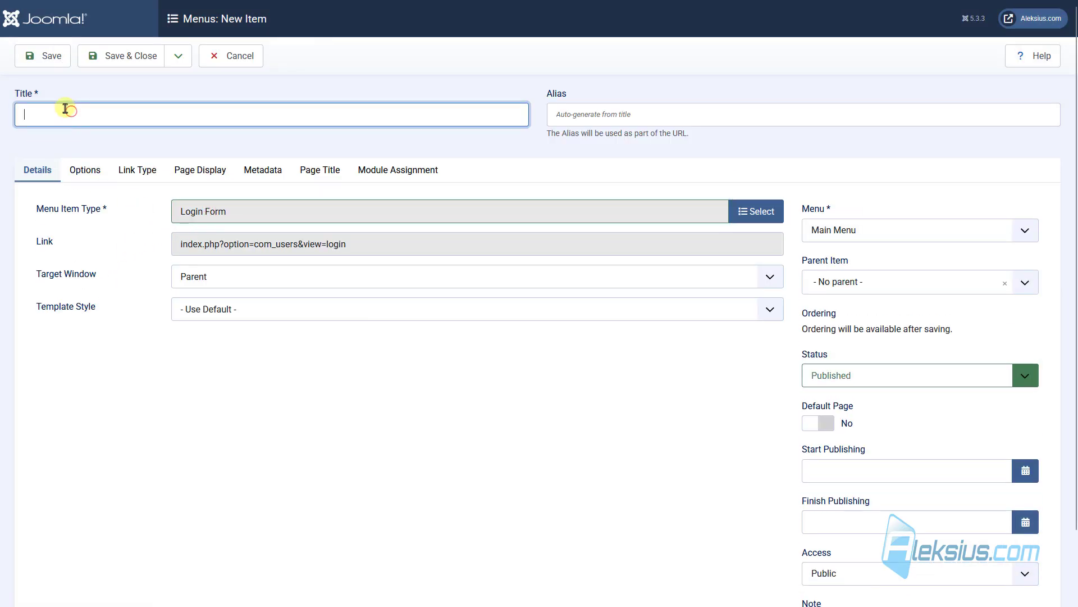
pyautogui.hotkey('ctrl', 'v')
pyautogui.click(42, 56)
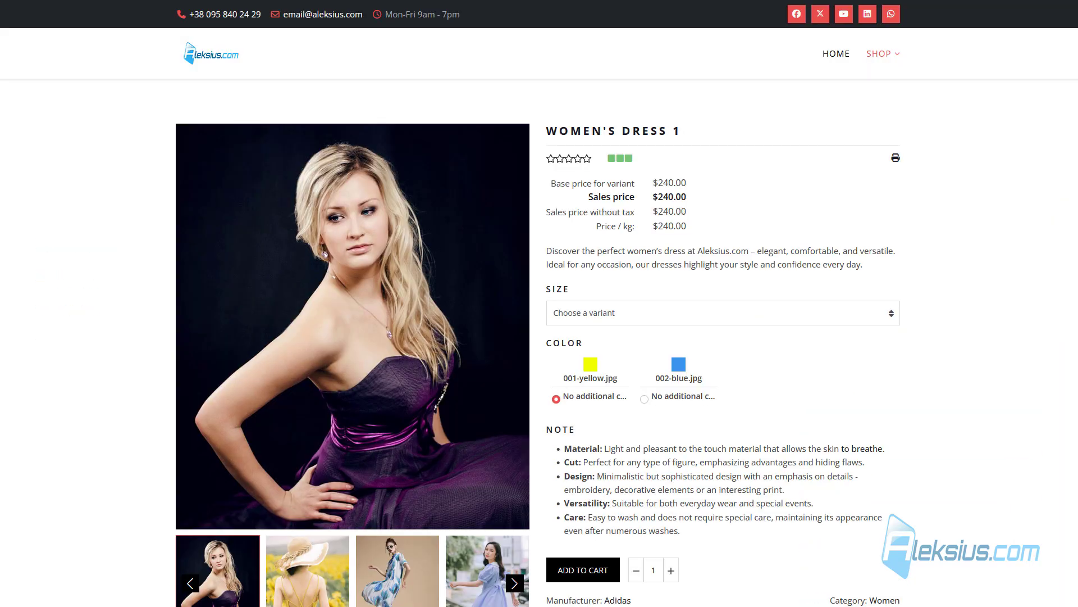
# Reload the storefront, open the new Login page, and go to the registration form for shoppers without an account
pyautogui.press('F5')
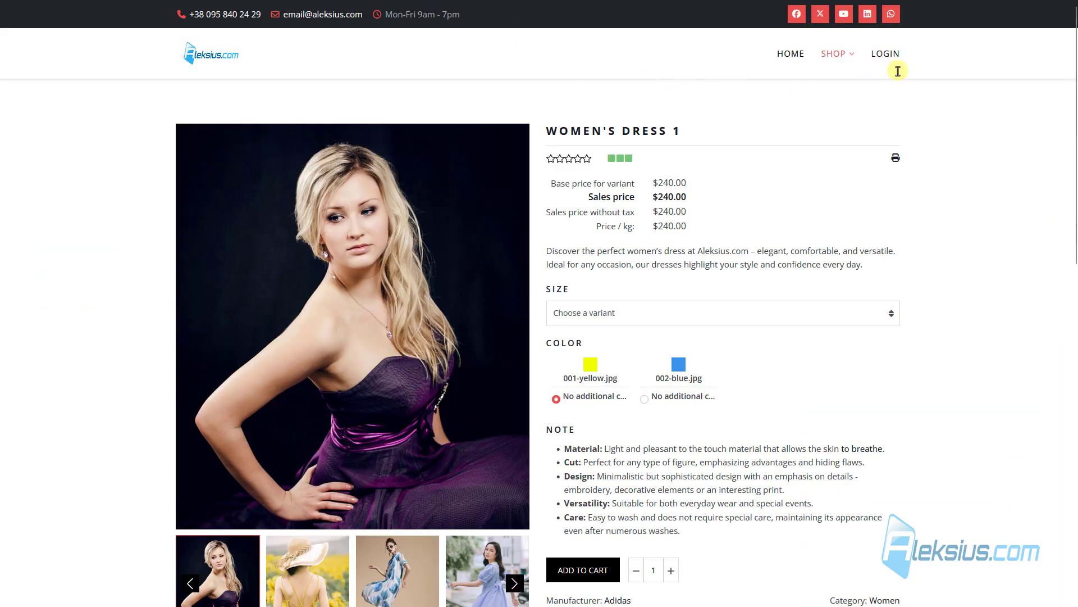
pyautogui.click(887, 55)
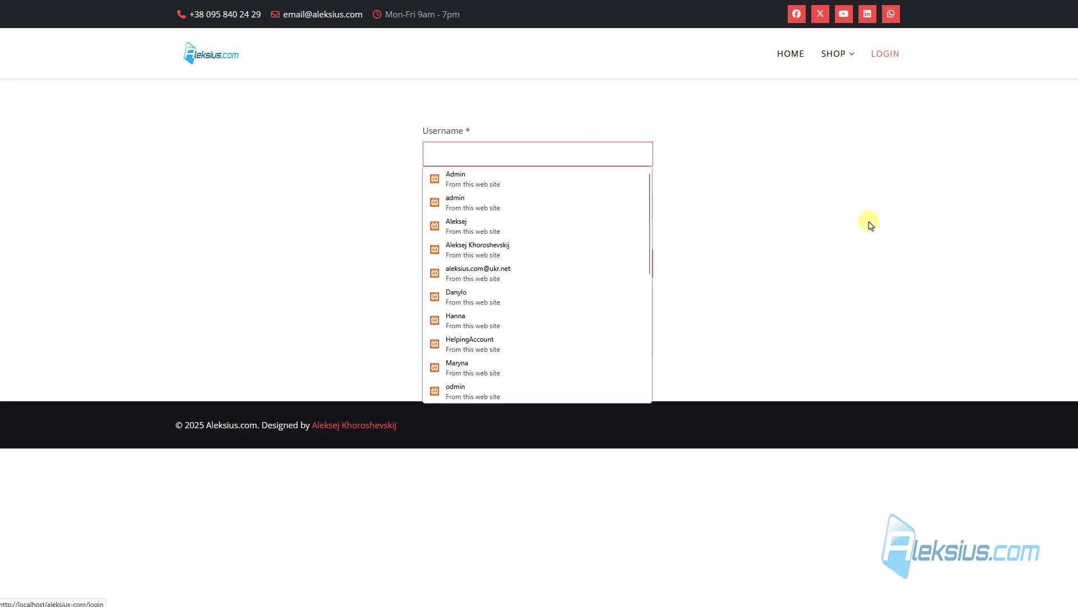
pyautogui.click(847, 245)
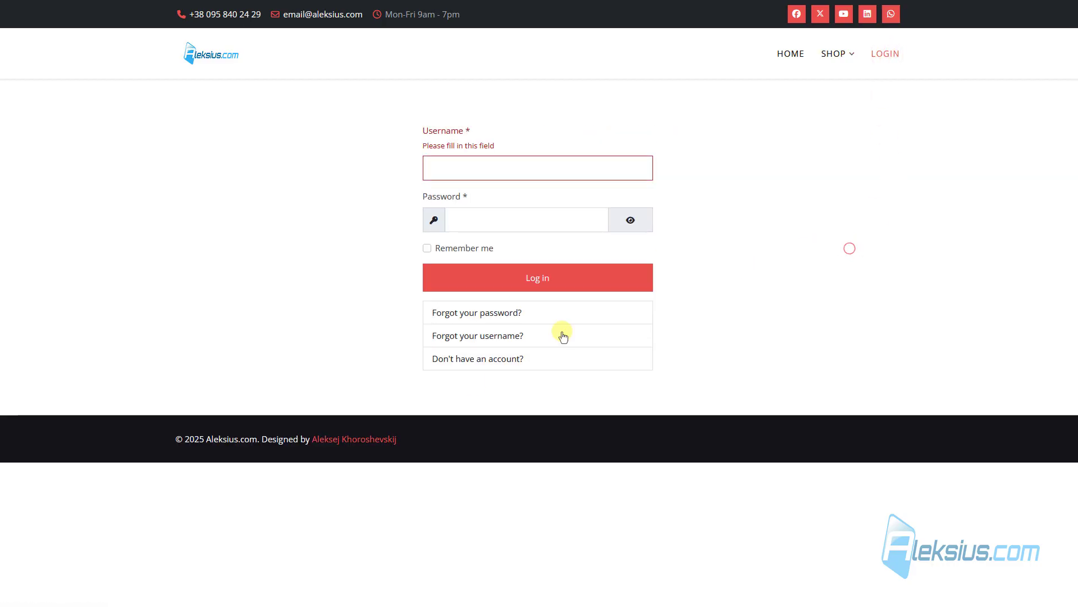
pyautogui.click(470, 362)
# Review the filled-in billing and shopper details, submit the registration, and decline to store the password in the browser
pyautogui.scroll(-4, 162, 188)
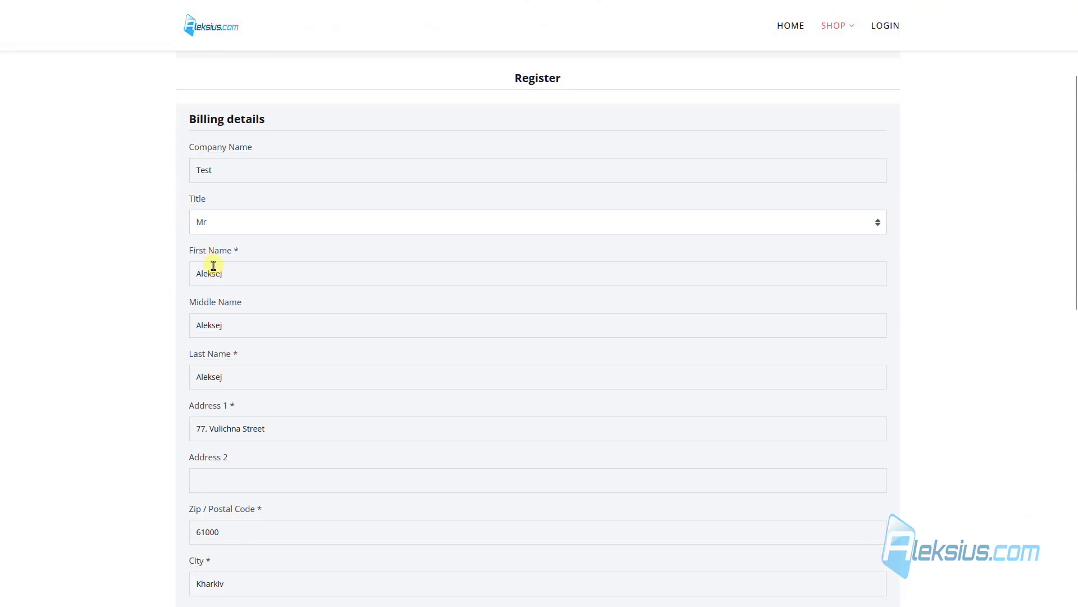
pyautogui.scroll(-5, 213, 265)
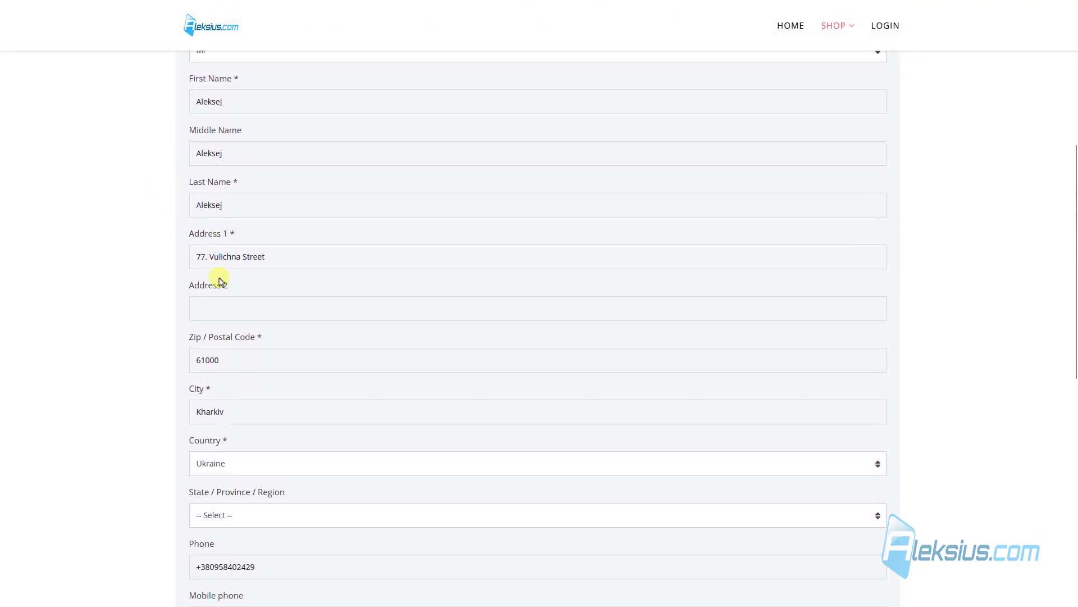
pyautogui.scroll(-5, 143, 268)
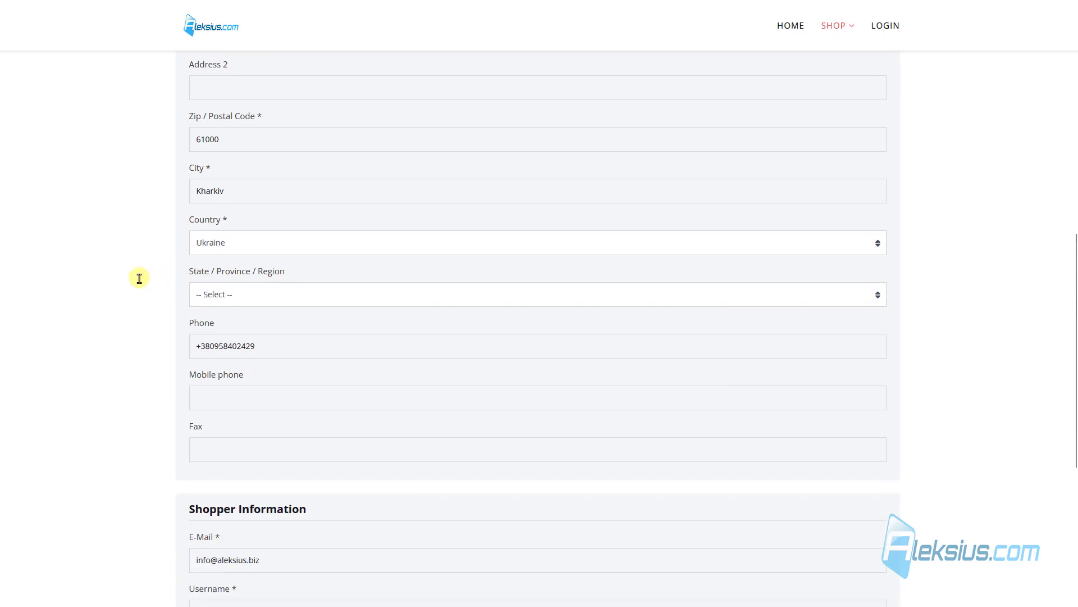
pyautogui.scroll(-3, 140, 274)
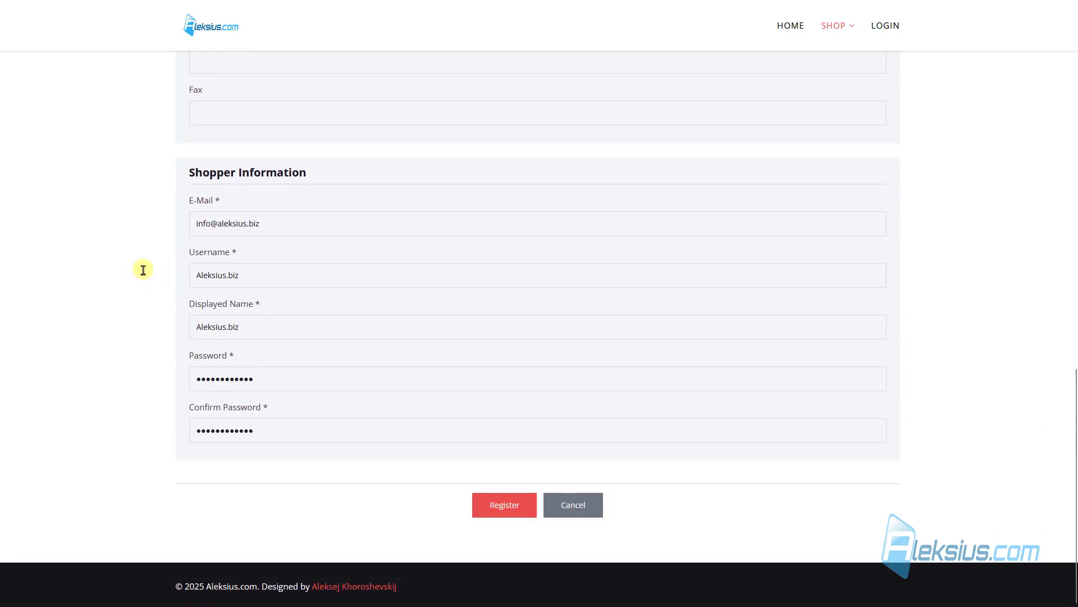
pyautogui.click(528, 505)
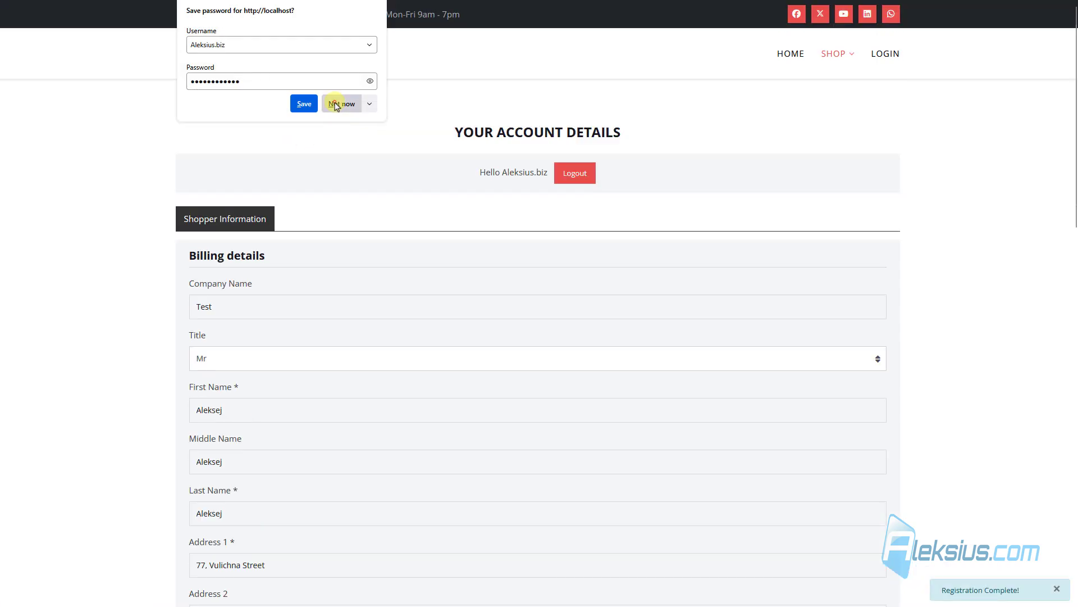
pyautogui.click(335, 105)
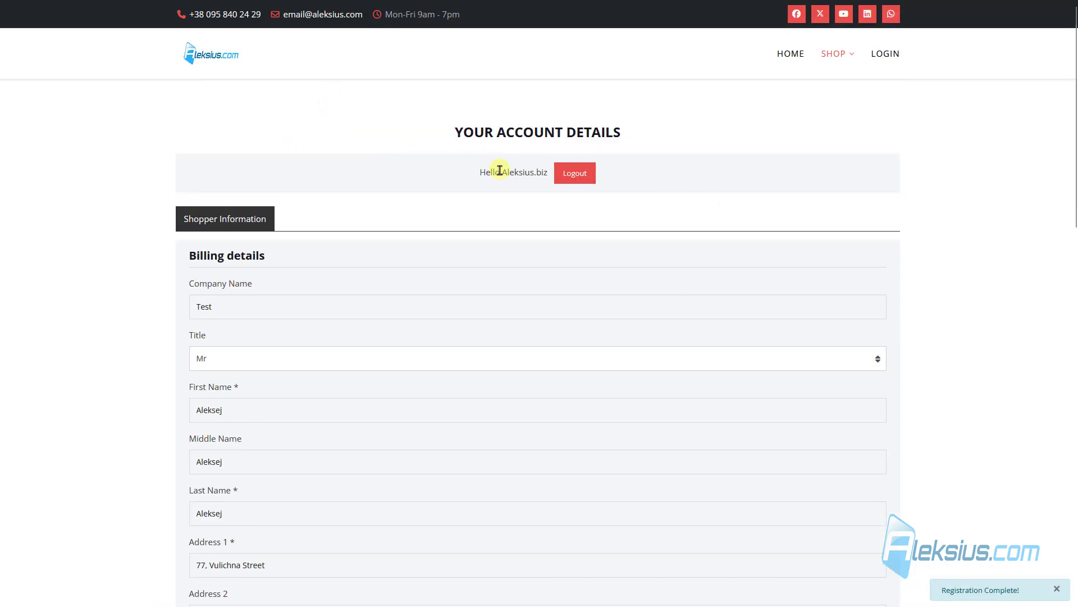
# Open the Women's dress 1 product page from the shop's Women category and go down to its description and reviews area
pyautogui.moveTo(838, 53)
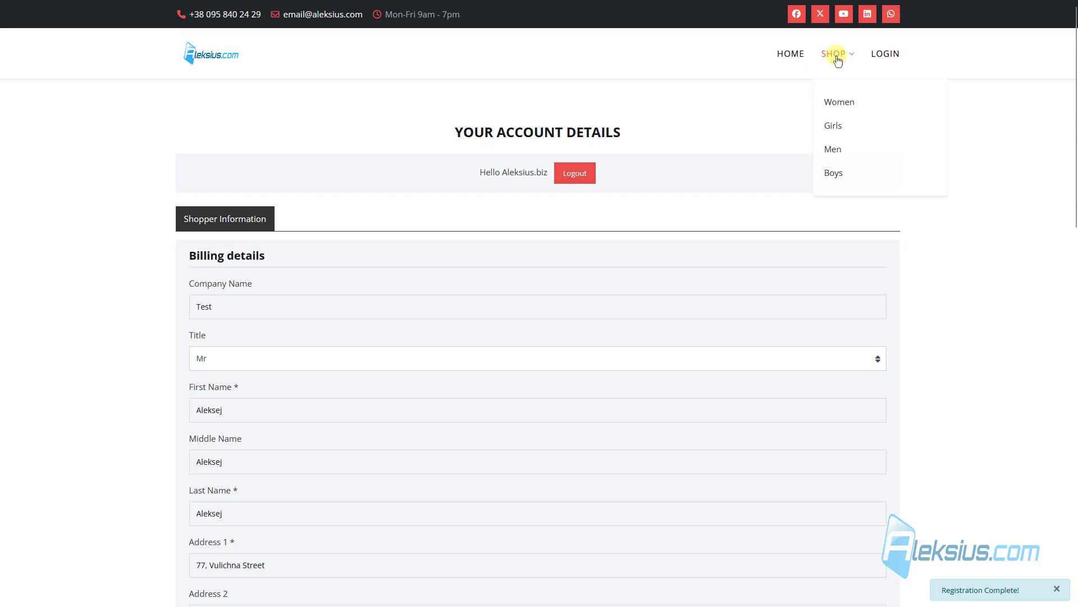
pyautogui.click(842, 103)
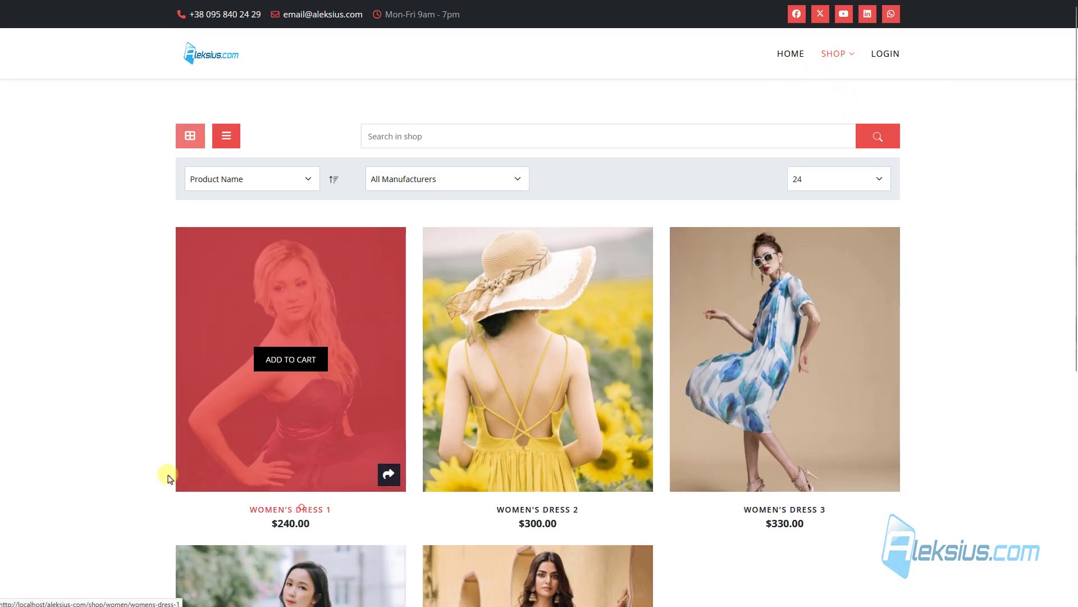
pyautogui.click(171, 476)
pyautogui.scroll(-3, 409, 433)
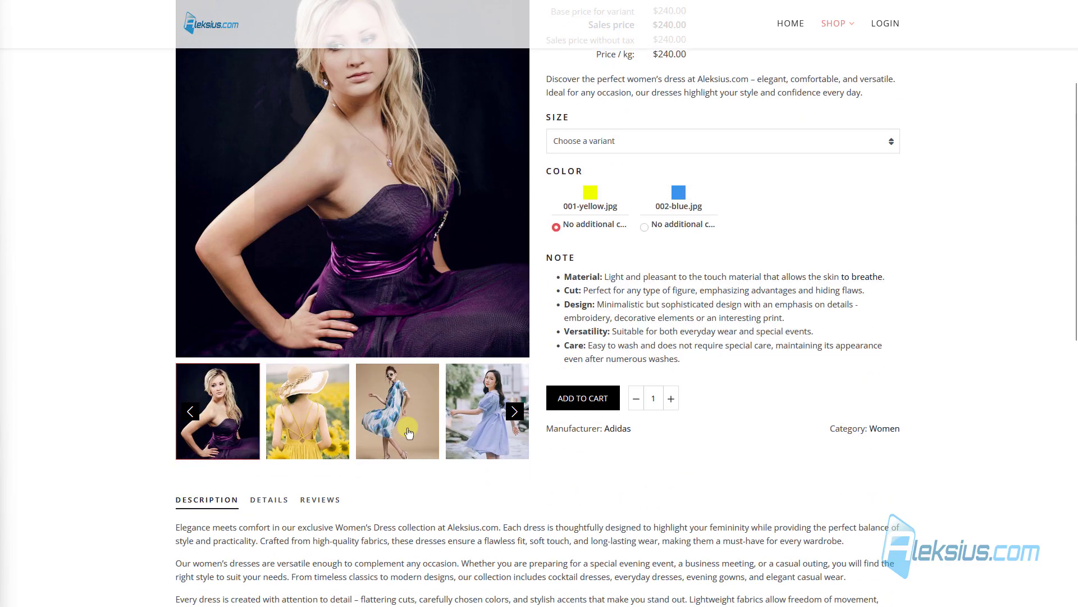
# Submit a review for Women's dress 1 beginning "I absolutely love this dress!" and view it among the product's reviews
pyautogui.click(320, 499)
pyautogui.scroll(-5, 309, 369)
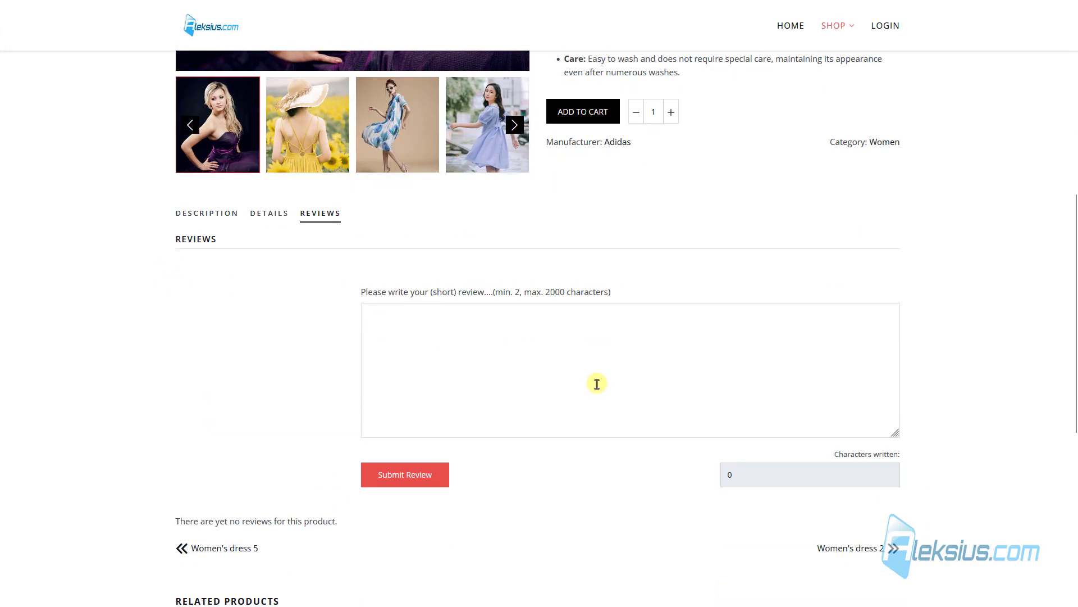
pyautogui.click(453, 329)
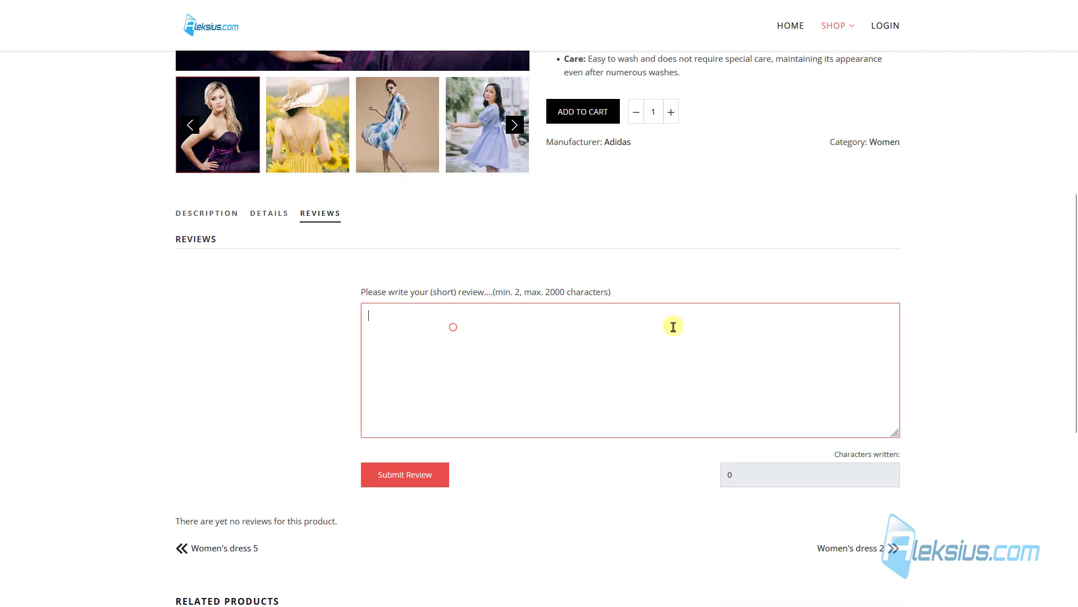
pyautogui.hotkey('ctrl', 'v')
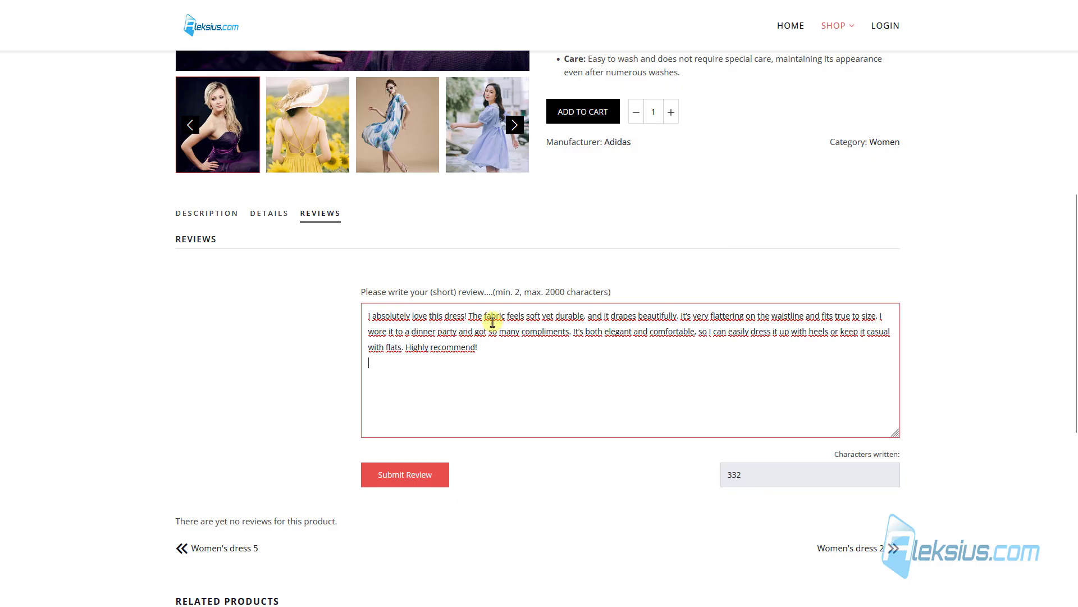
pyautogui.click(432, 482)
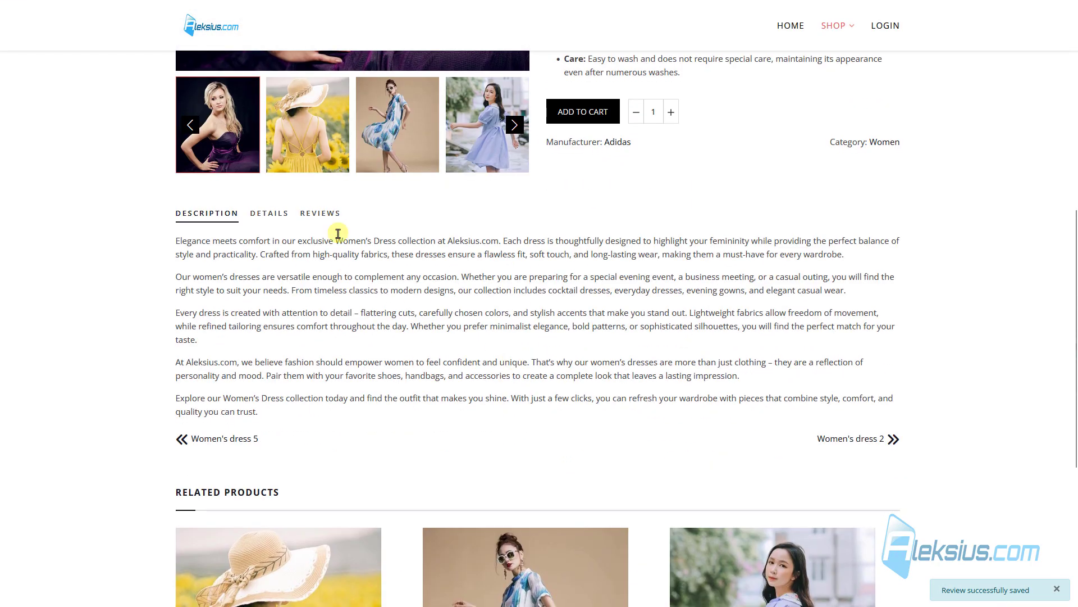
pyautogui.click(308, 213)
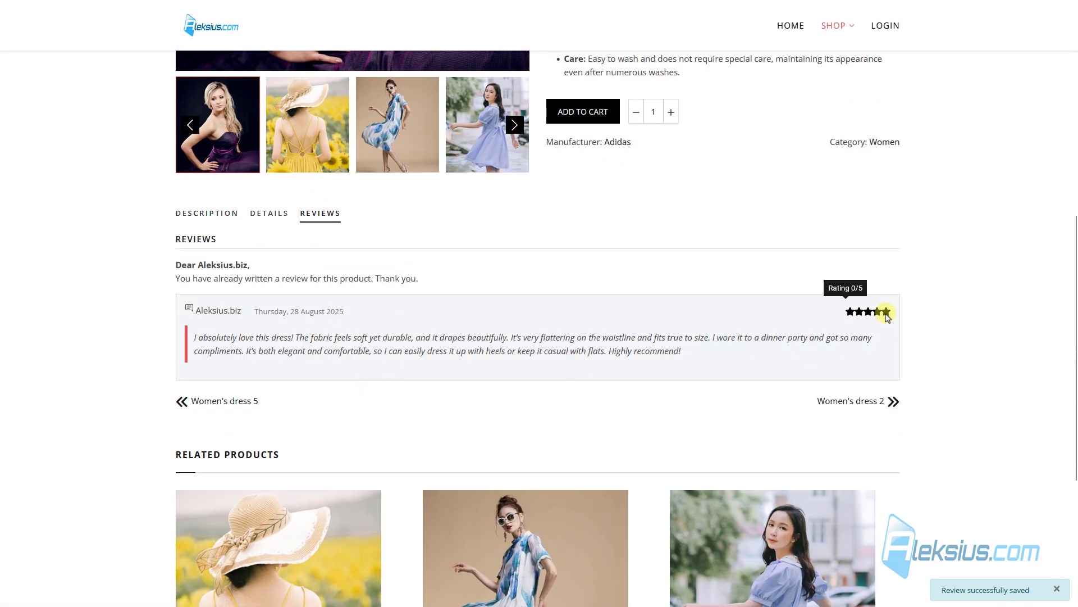
# In the Shopper Review/Rating System settings, turn off Auto-Publish Reviews, enable the rating system for registered users, and save
pyautogui.scroll(-1, 856, 421)
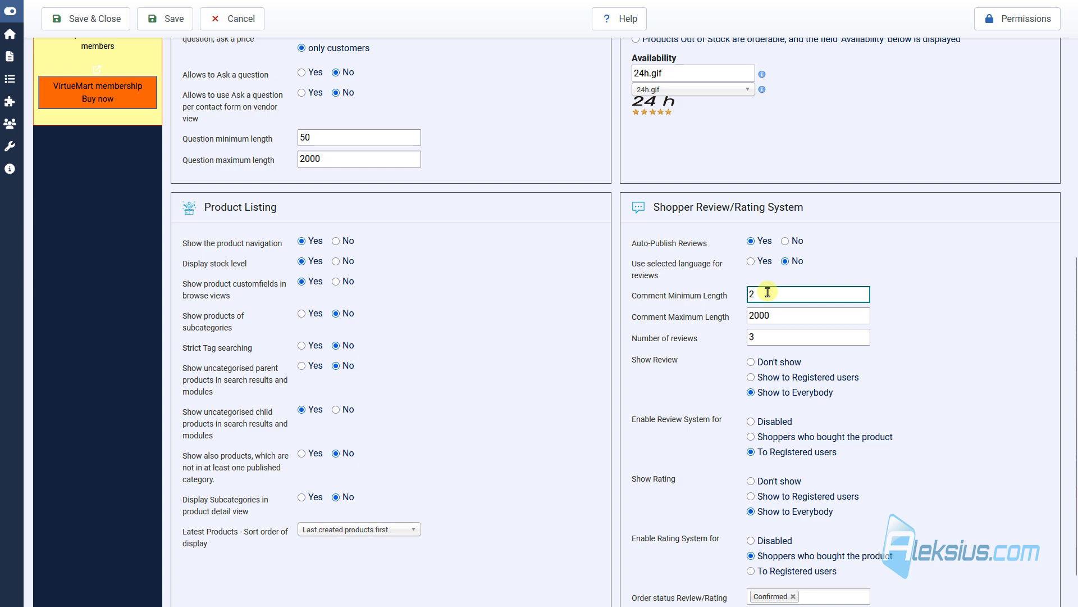
pyautogui.scroll(-1, 763, 291)
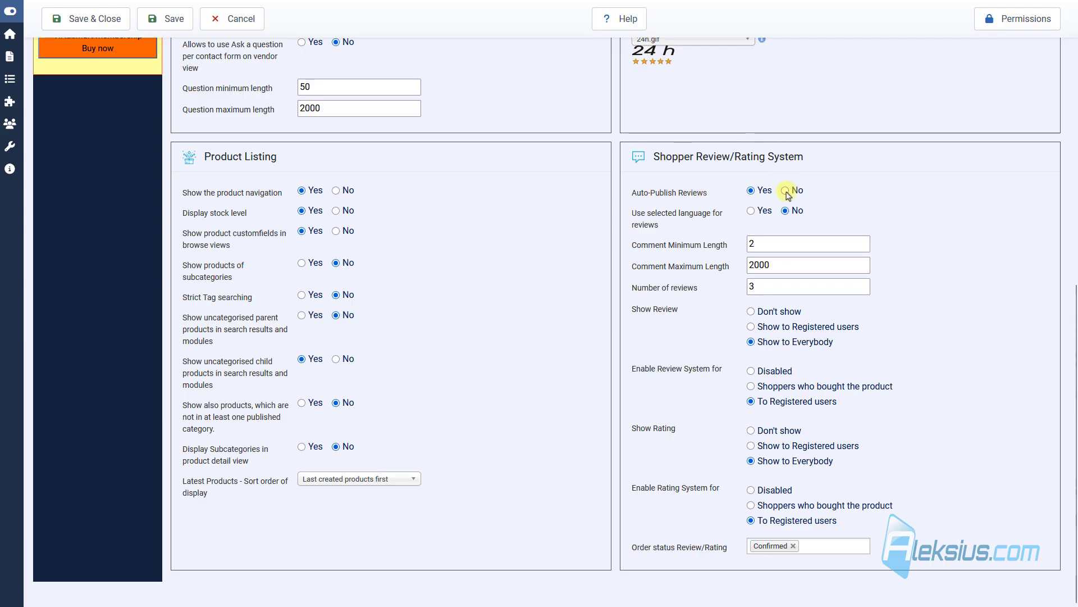
pyautogui.click(163, 16)
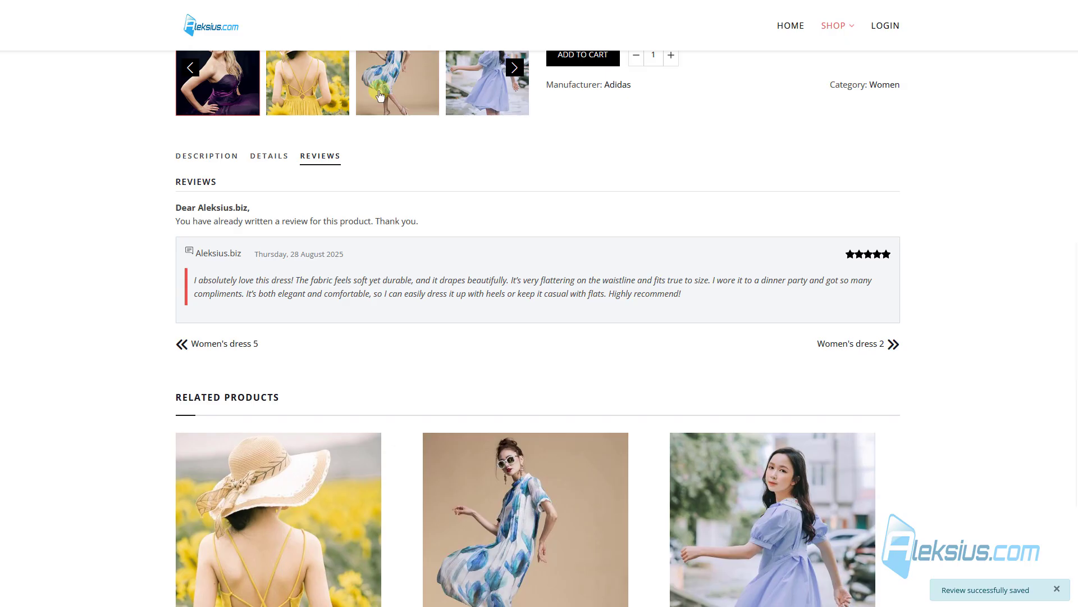
# On the storefront, open Women's dress 2 from the related products and go to its review form
pyautogui.scroll(8, 432, 147)
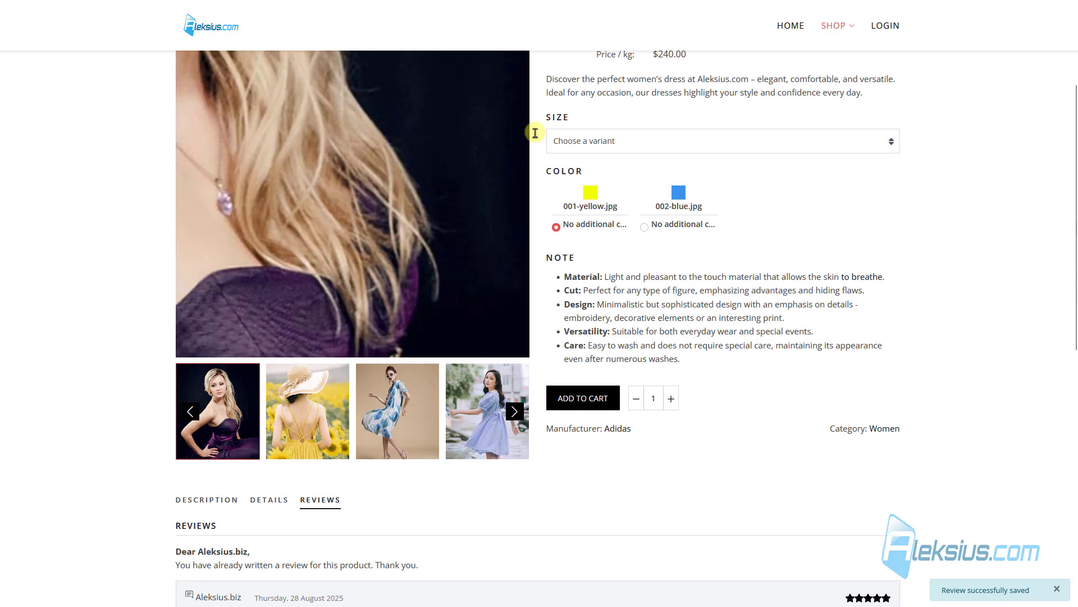
pyautogui.scroll(-10, 589, 460)
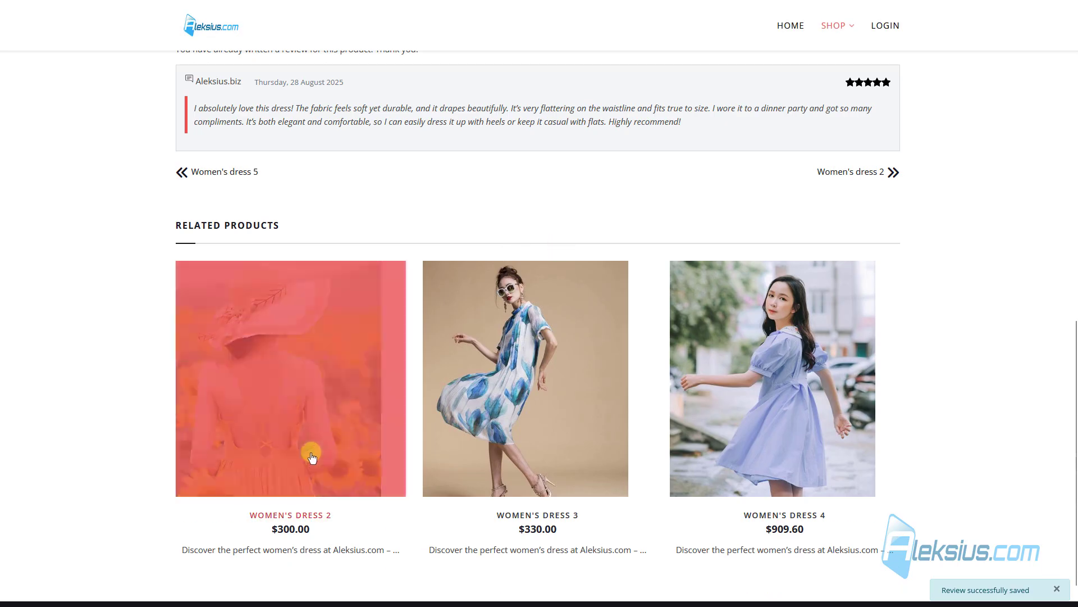
pyautogui.click(317, 517)
pyautogui.scroll(-5, 339, 375)
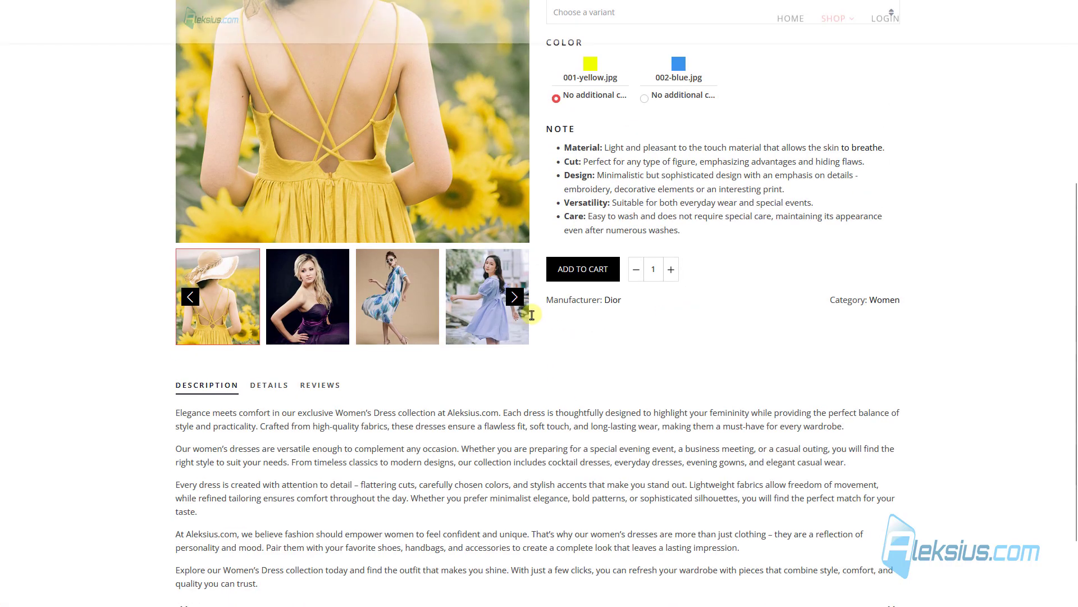
pyautogui.click(321, 384)
pyautogui.scroll(-3, 365, 371)
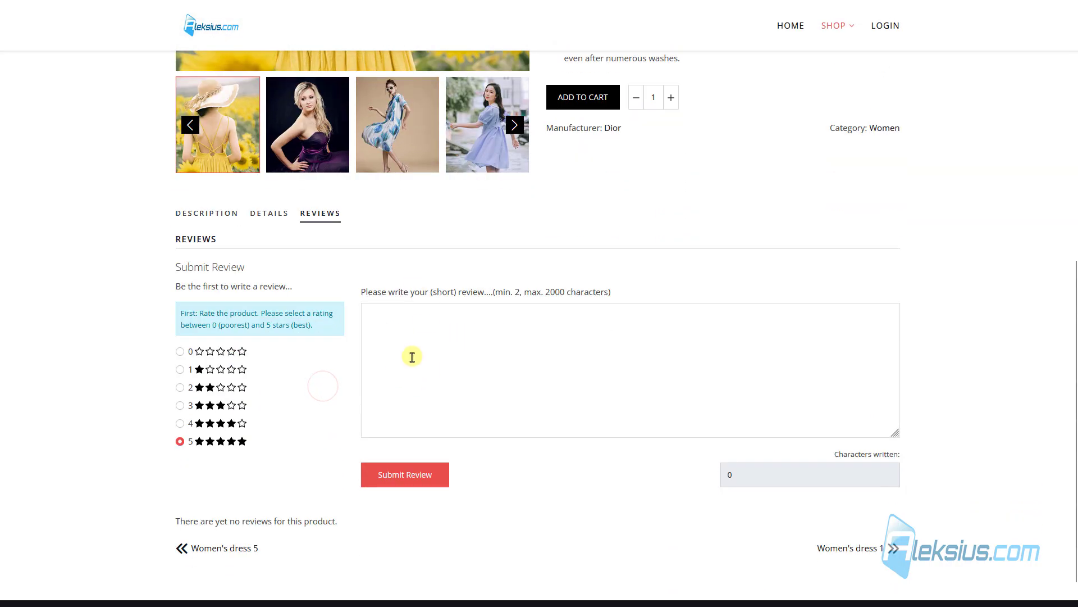
# Submit a 4-star review for Women's dress 2 beginning "The dress is lovely and stylish" and check the product's reviews
pyautogui.click(459, 321)
pyautogui.write('The dress is lovely and stylish, perfect for both everyday wear and special occasions. The color looks exactly like in the pictures, and the stitching is neat. My only small note is that it runs slightly longer than I expected, but with the right shoes it looks fantastic. Great value for the price!')
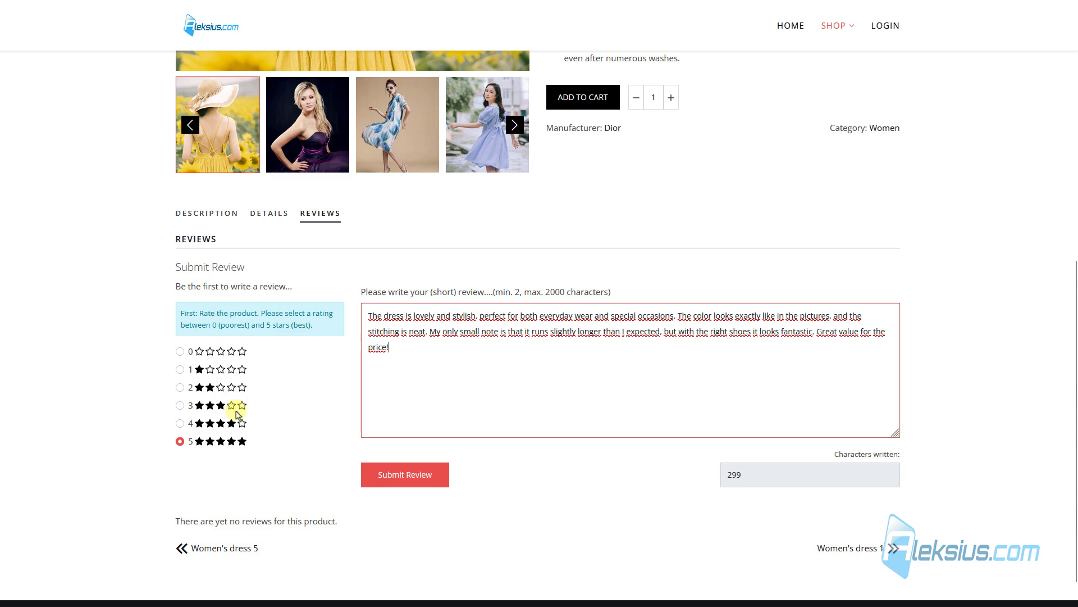
pyautogui.click(185, 426)
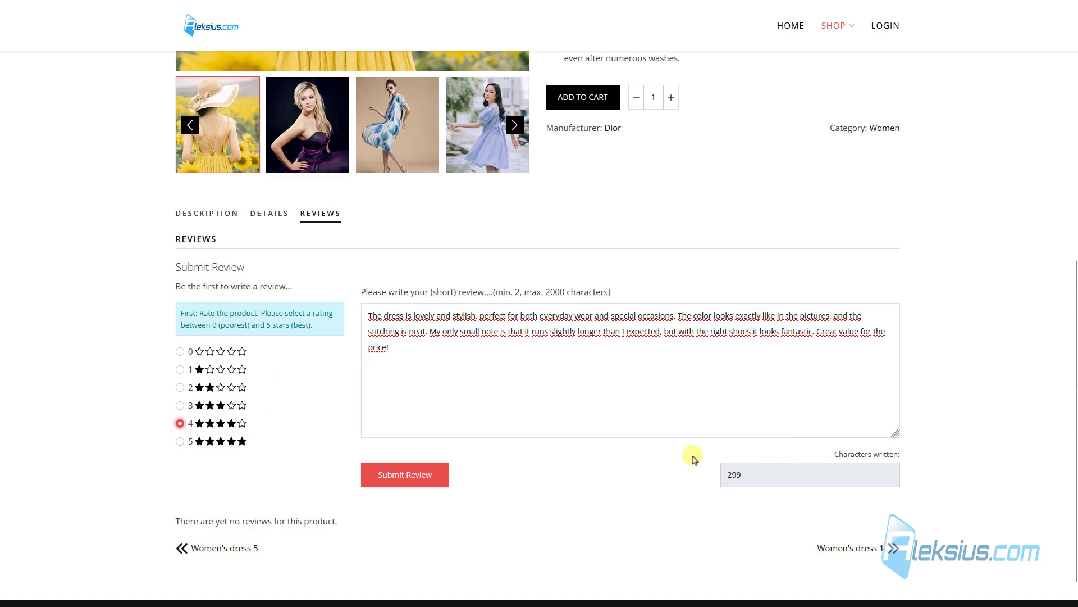
pyautogui.click(402, 474)
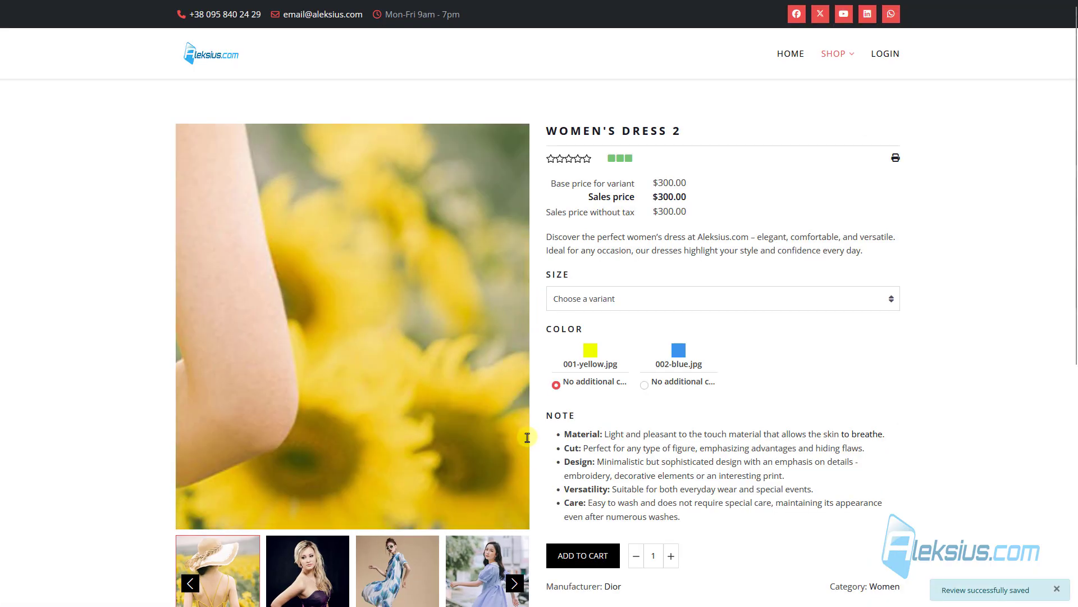
pyautogui.scroll(-7, 587, 369)
pyautogui.click(315, 289)
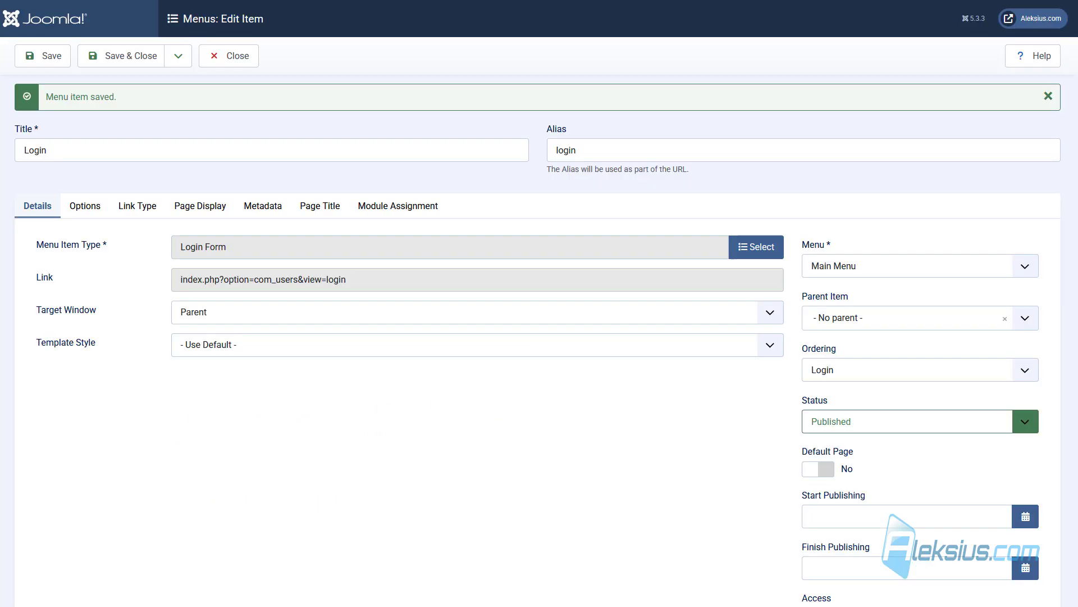
# Close the Login menu item in the Joomla administrator and open VirtueMart's Reviews & Ratings list
pyautogui.click(239, 62)
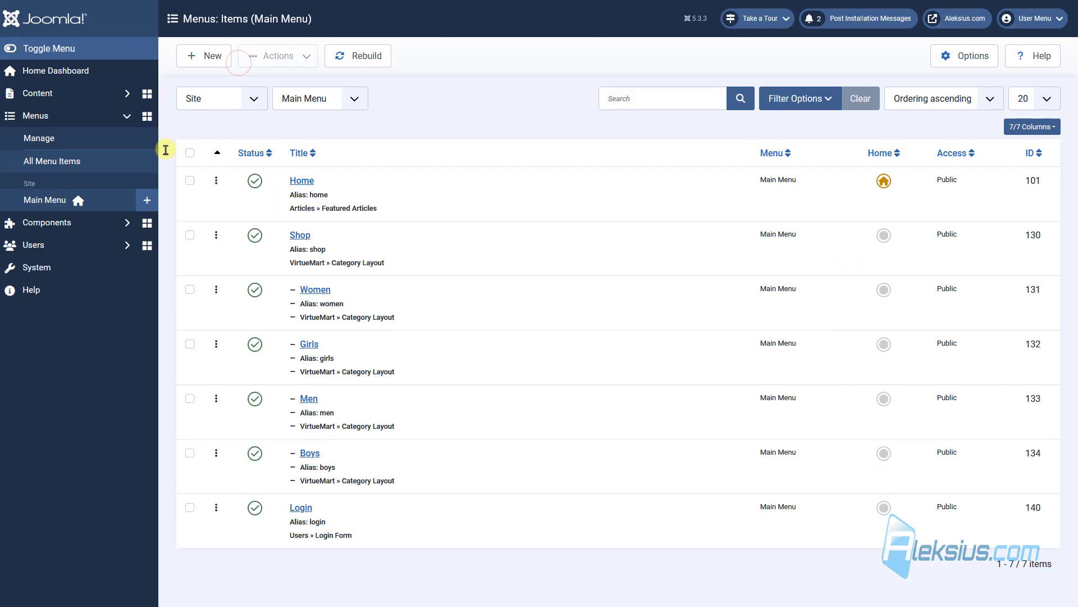
pyautogui.click(63, 223)
pyautogui.click(79, 320)
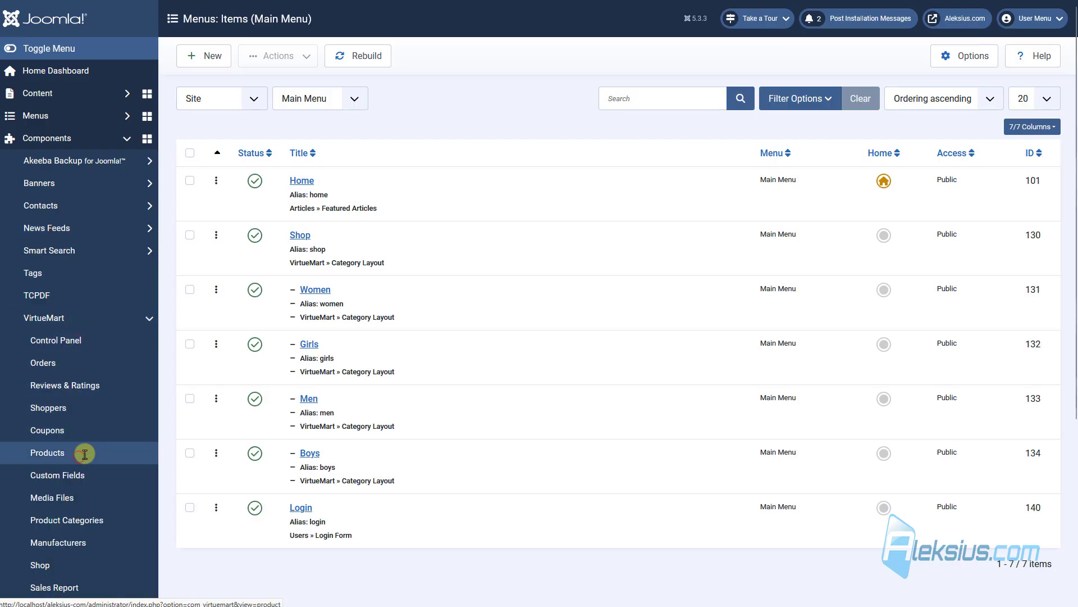
pyautogui.click(54, 454)
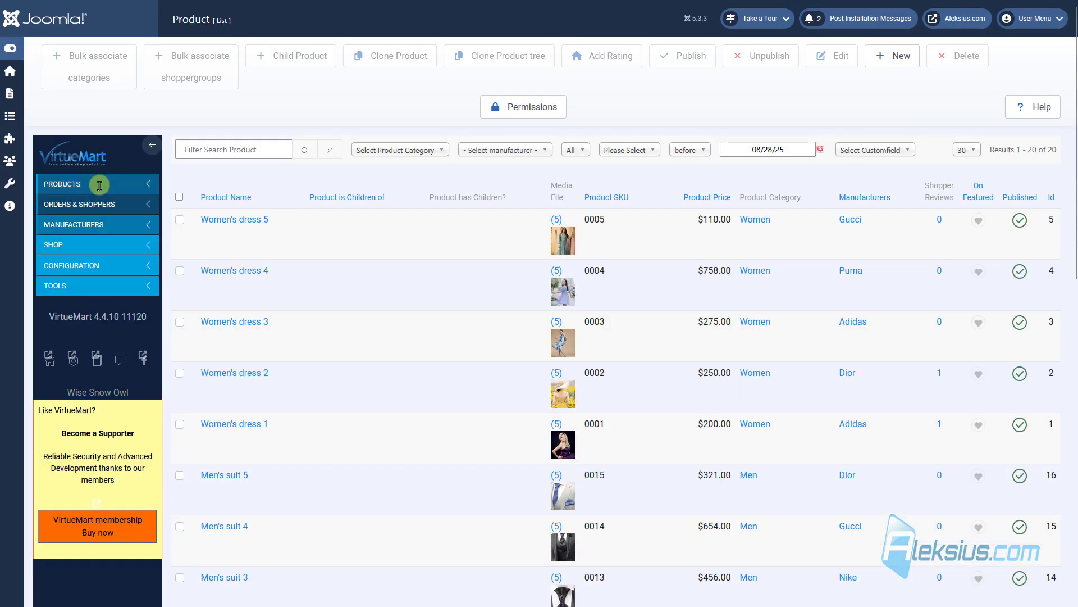
pyautogui.click(71, 184)
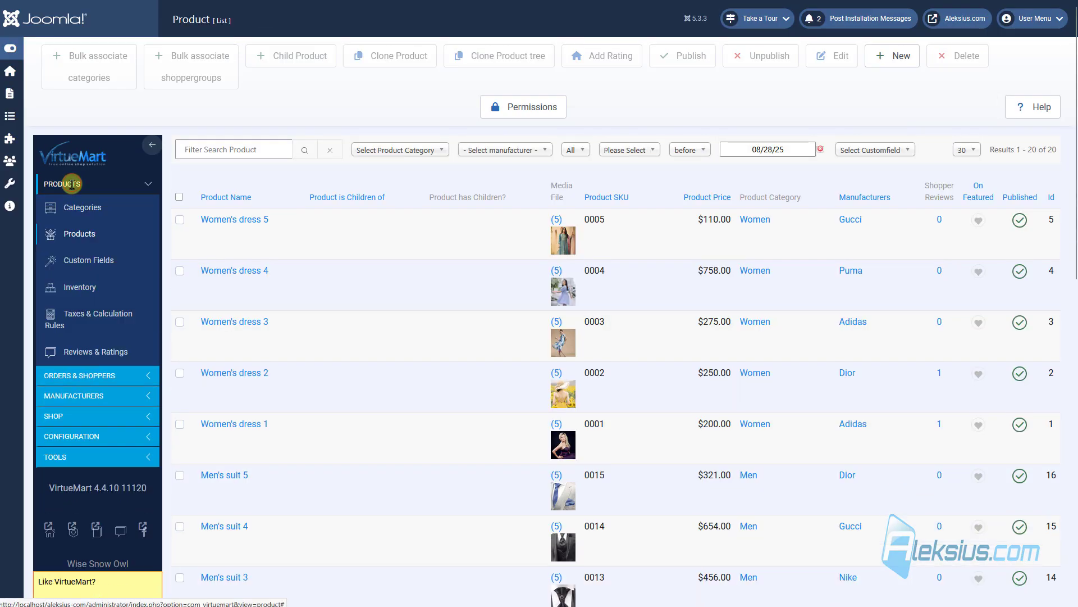
pyautogui.click(75, 359)
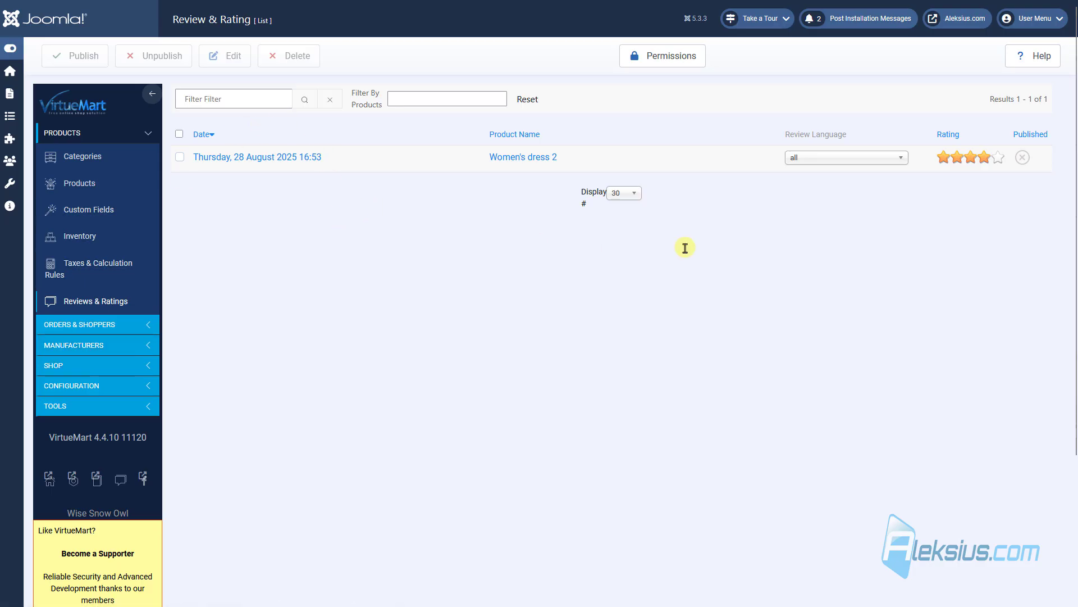
pyautogui.click(501, 162)
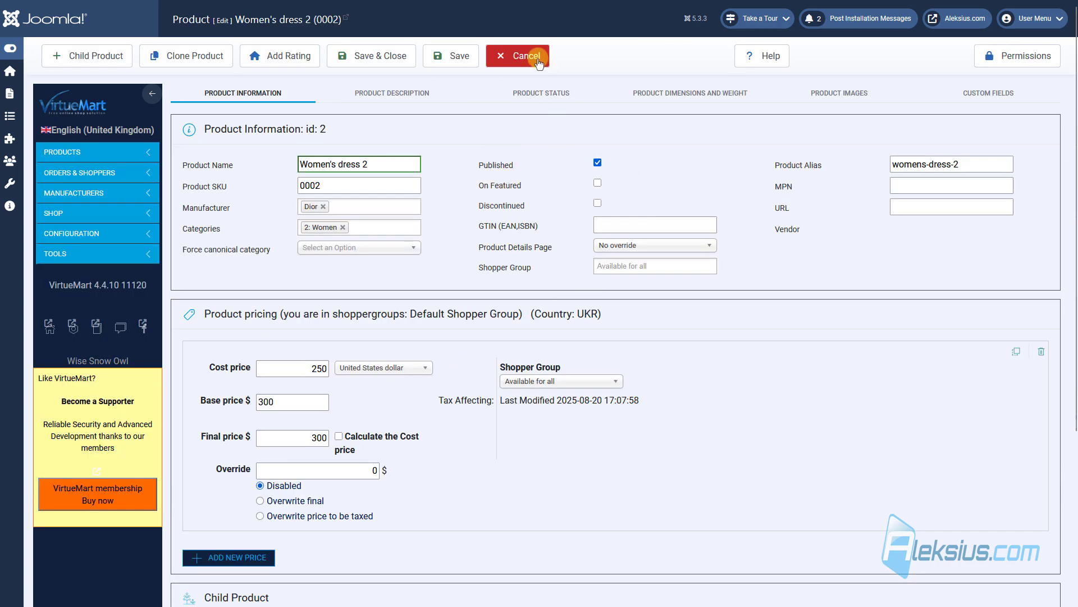
pyautogui.click(538, 66)
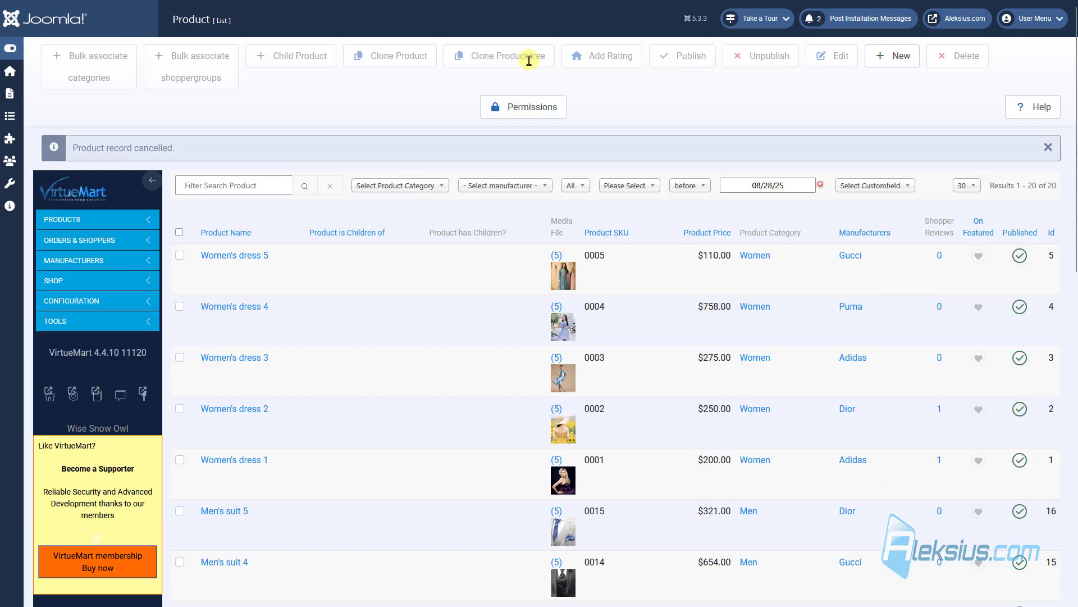
pyautogui.click(96, 221)
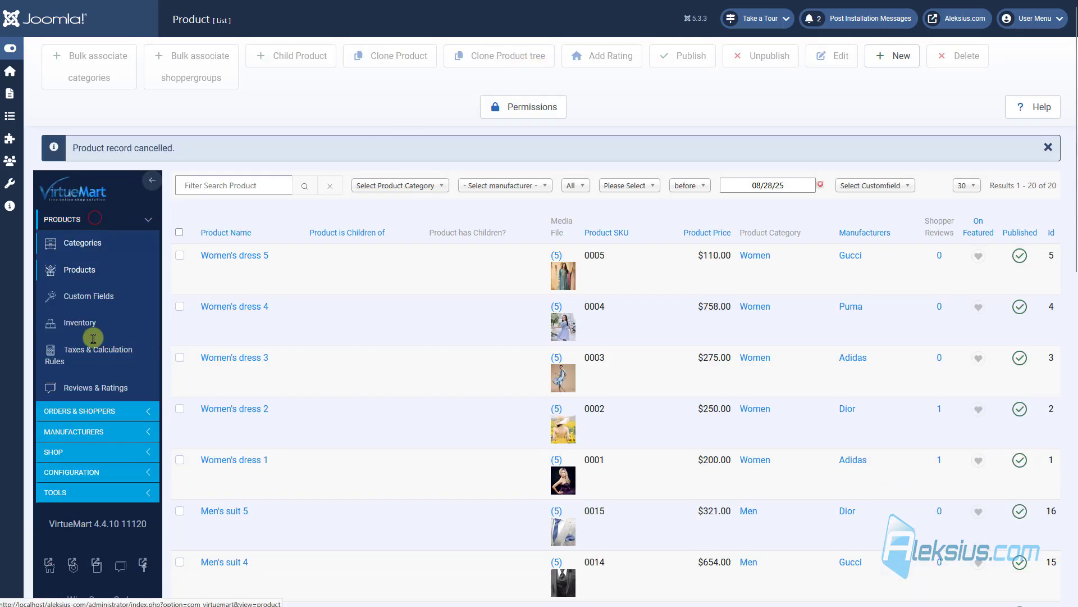
pyautogui.click(95, 388)
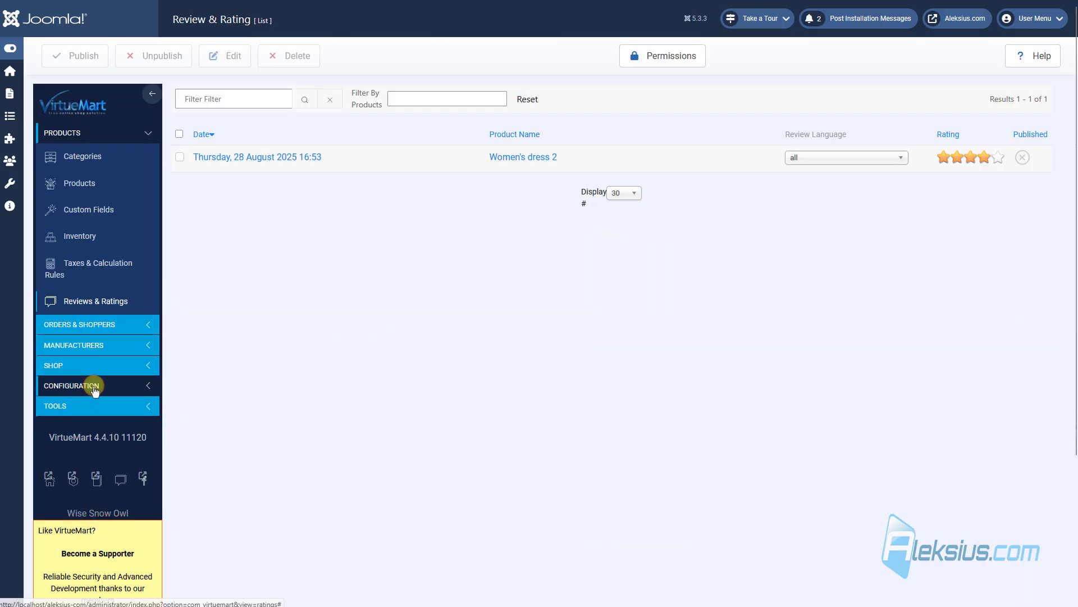
# Open the list of reviews for Women's dress 2 by its date entry and publish the submitted review
pyautogui.click(268, 156)
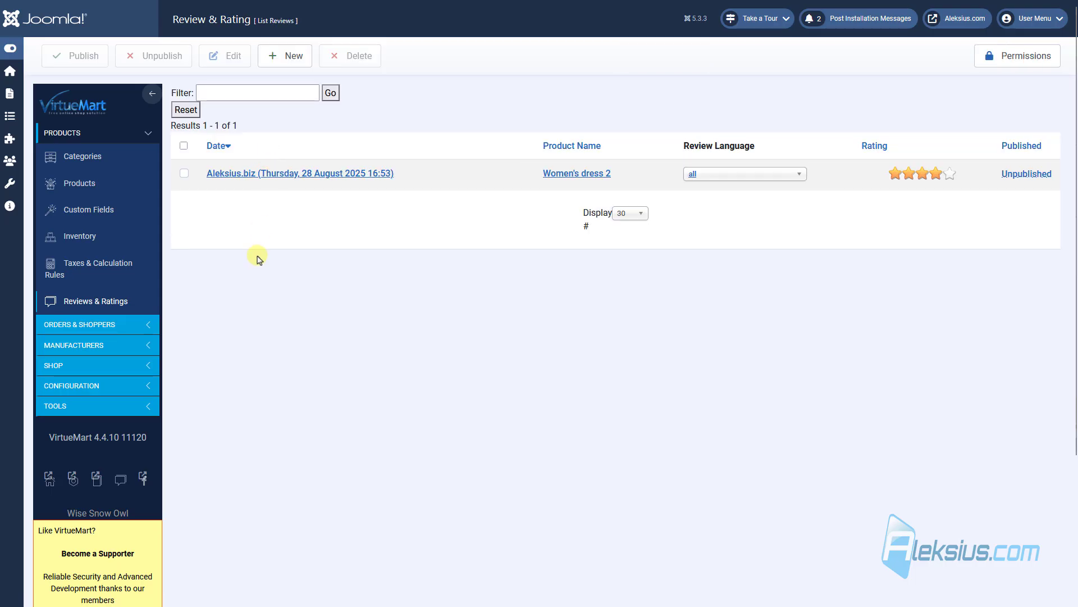
pyautogui.click(183, 173)
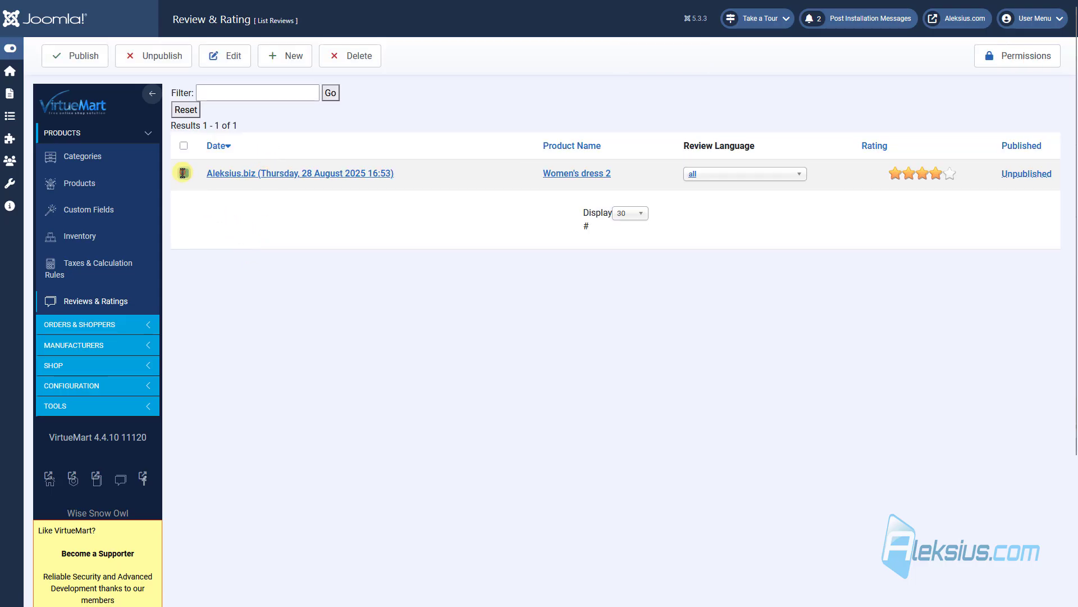
pyautogui.click(90, 57)
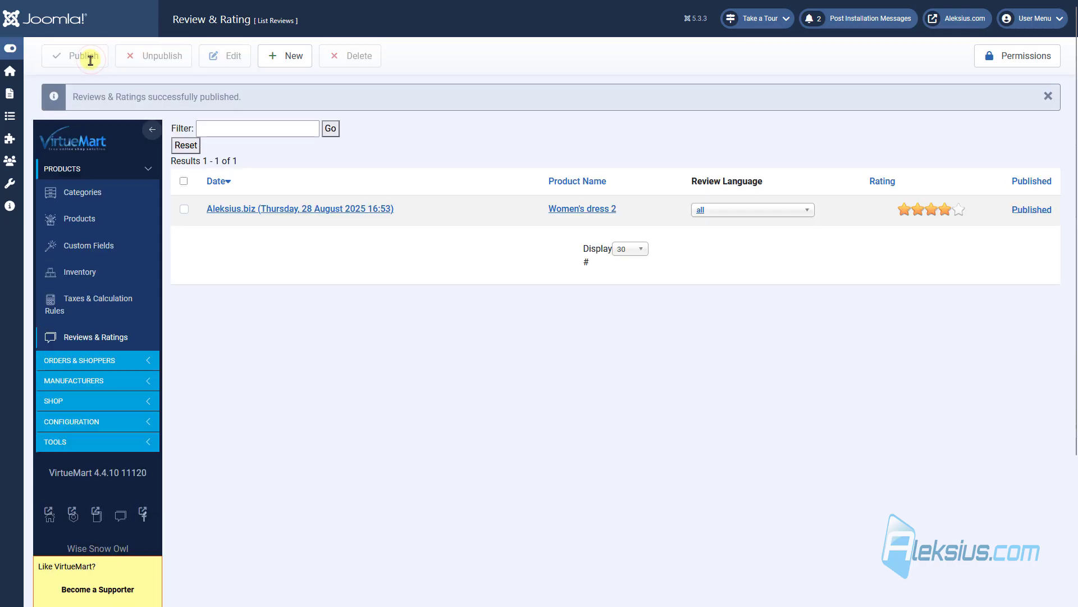
# Open the published review's details, look over its rating, text and language fields, and close it without changes
pyautogui.click(288, 211)
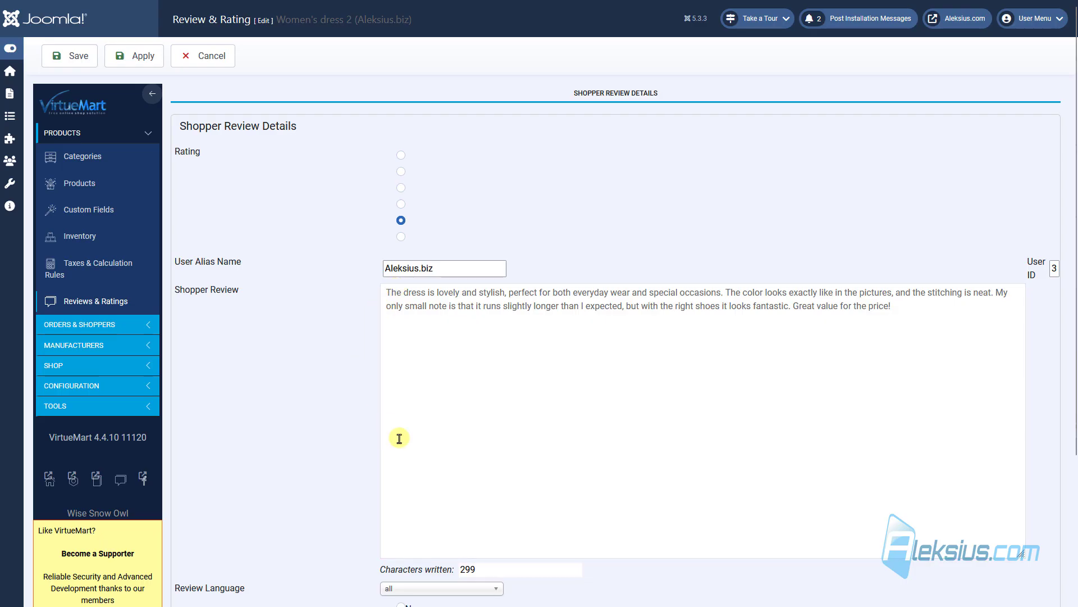
pyautogui.scroll(-2, 495, 444)
pyautogui.scroll(-1, 496, 444)
pyautogui.scroll(3, 353, 286)
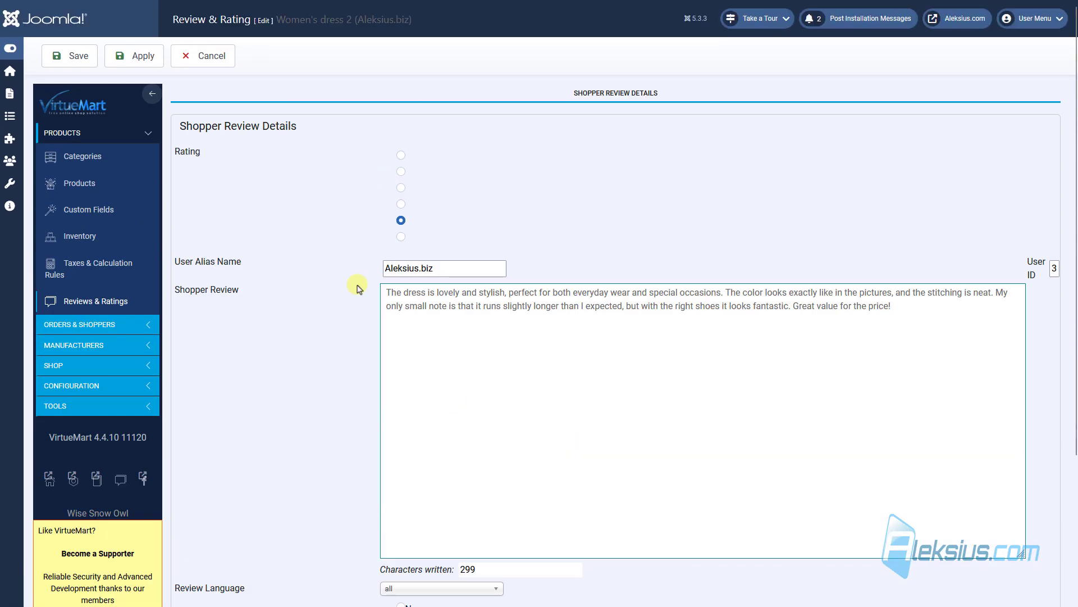
pyautogui.click(213, 57)
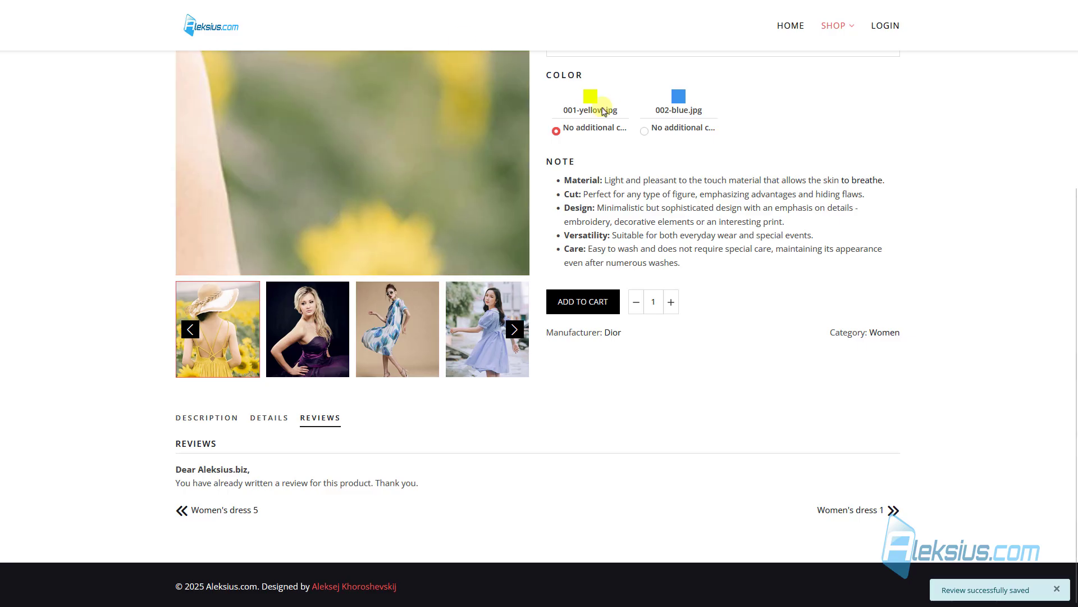
# Check the star rating and the reviews section on the storefront page of Women's dress 2
pyautogui.scroll(5, 849, 170)
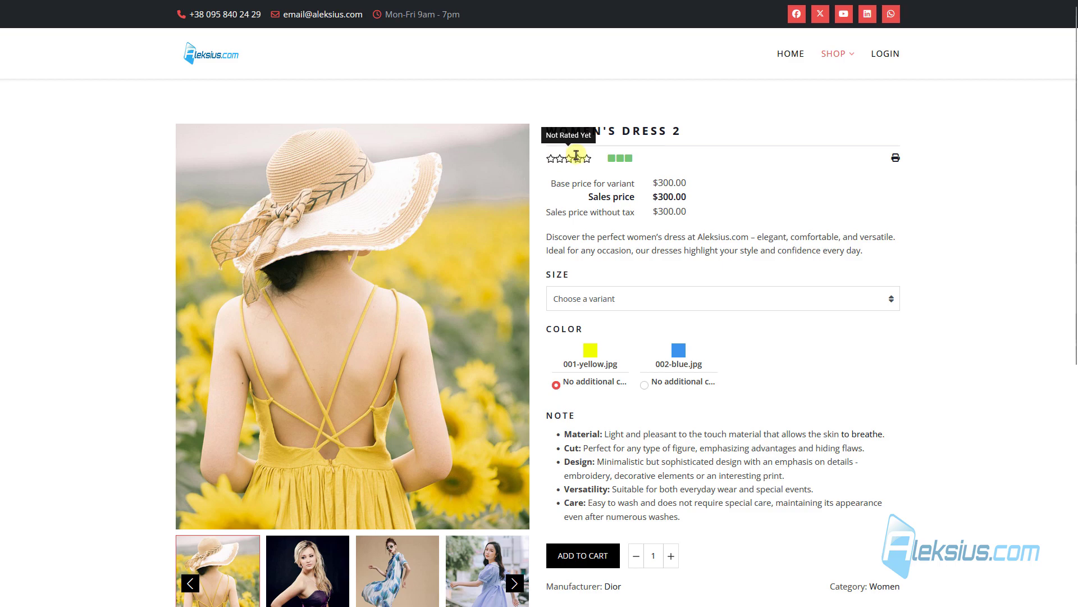
pyautogui.scroll(-7, 576, 155)
pyautogui.click(319, 283)
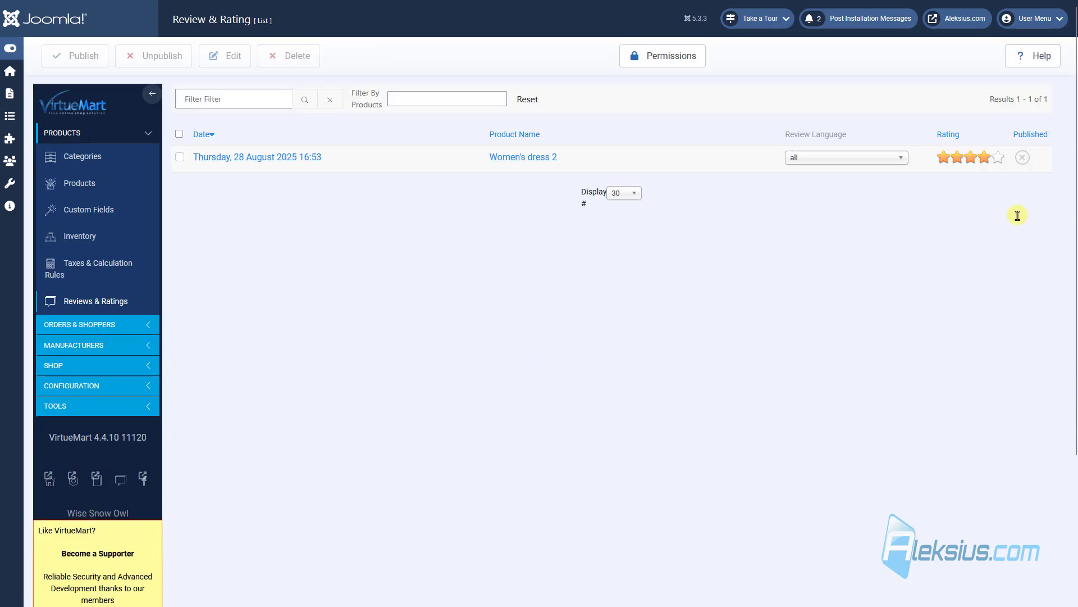
# Publish the Women's dress 2 rating in the Reviews & Ratings list and check the product page on the storefront
pyautogui.click(1023, 160)
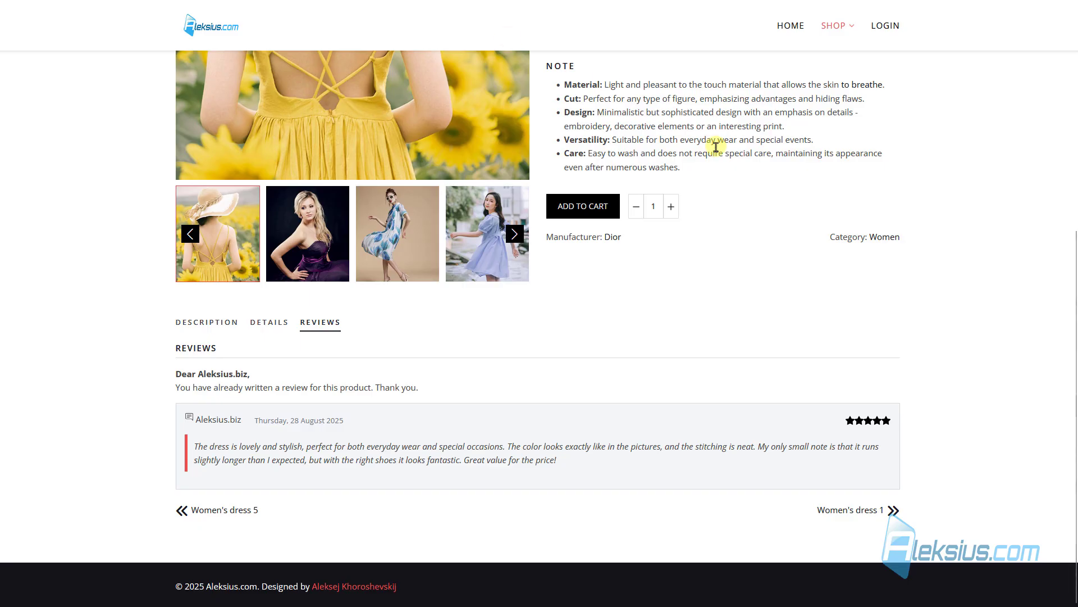
pyautogui.scroll(6, 715, 147)
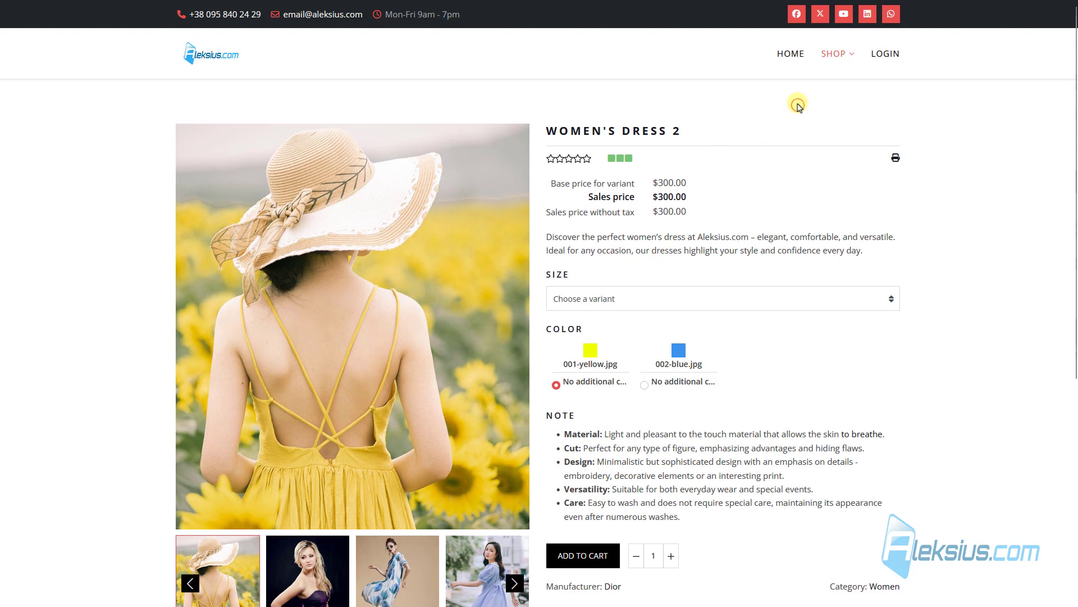